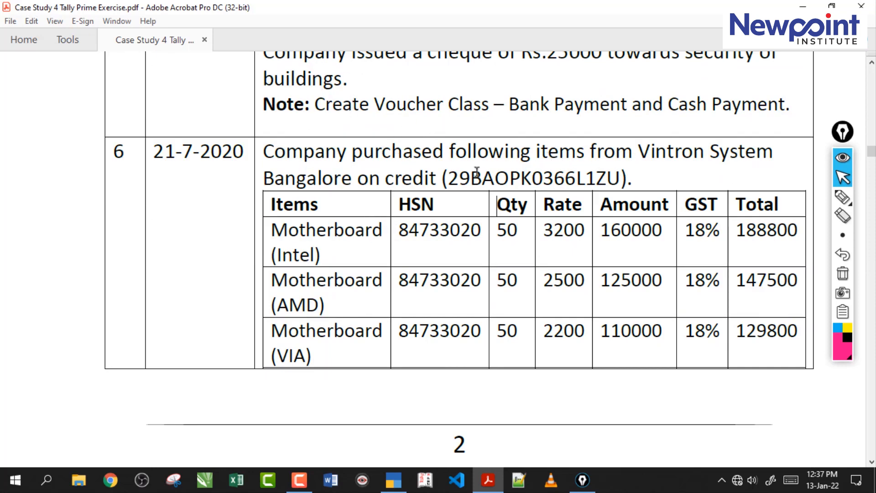
Step: Review entry 6 of the exercise, including supplier, motherboard and processor items, and the Raw Materials Godown note
{"action": "left_click_drag", "start_coordinate": [263, 178], "coordinate": [436, 189]}
{"action": "left_click", "coordinate": [413, 178]}
{"action": "left_click_drag", "start_coordinate": [298, 230], "coordinate": [365, 234]}
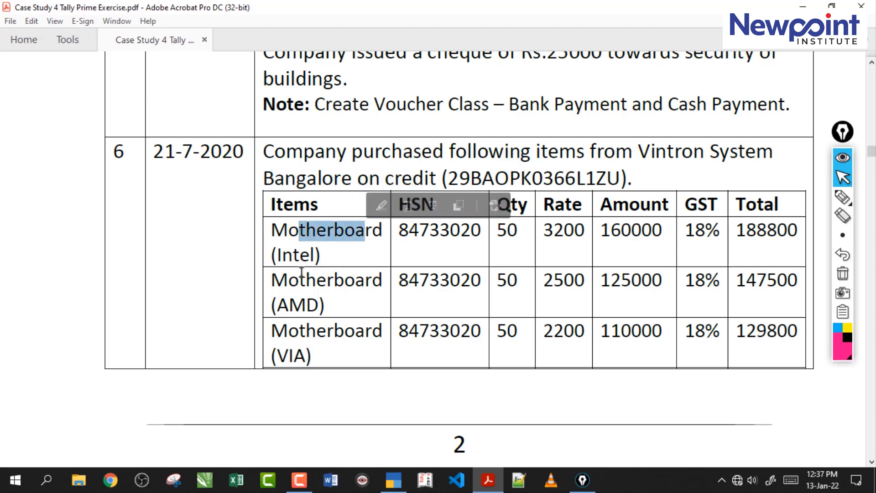
{"action": "left_click_drag", "start_coordinate": [287, 278], "coordinate": [334, 281]}
{"action": "left_click", "coordinate": [305, 311]}
{"action": "left_click_drag", "start_coordinate": [296, 334], "coordinate": [329, 348]}
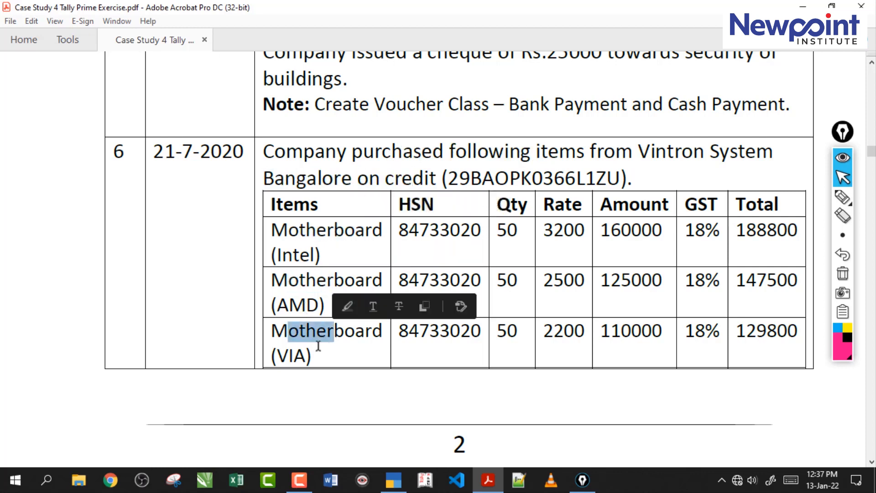
{"action": "left_click", "coordinate": [329, 348]}
{"action": "scroll", "coordinate": [334, 315], "scroll_direction": "down", "scroll_amount": 1}
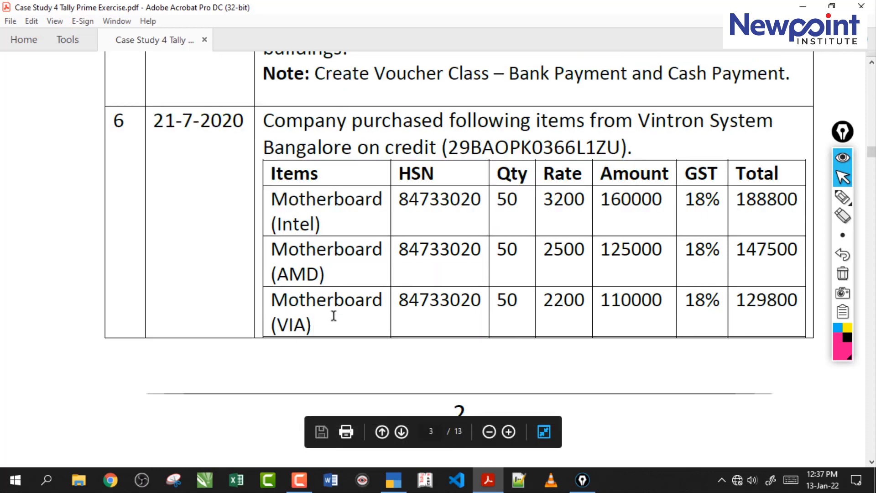
{"action": "scroll", "coordinate": [334, 316], "scroll_direction": "down", "scroll_amount": 10}
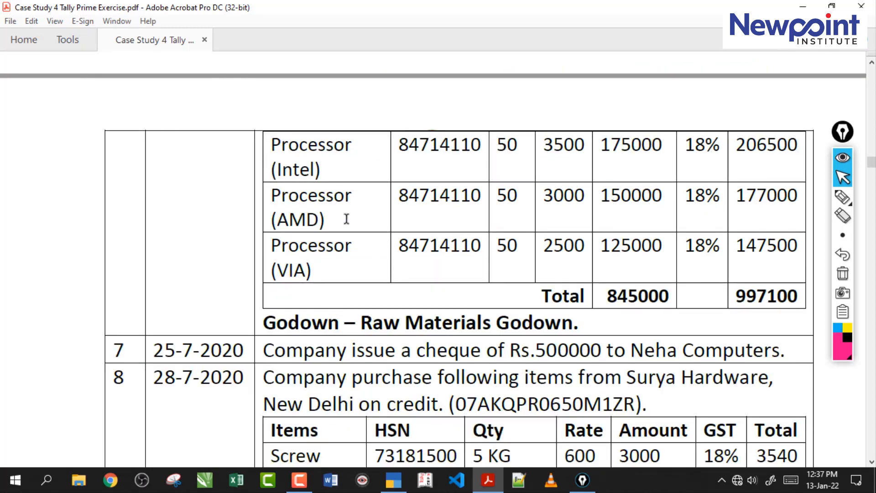
{"action": "left_click_drag", "start_coordinate": [361, 317], "coordinate": [576, 322]}
{"action": "left_click", "coordinate": [368, 249]}
{"action": "scroll", "coordinate": [397, 195], "scroll_direction": "up", "scroll_amount": 2}
{"action": "scroll", "coordinate": [397, 195], "scroll_direction": "up", "scroll_amount": 10}
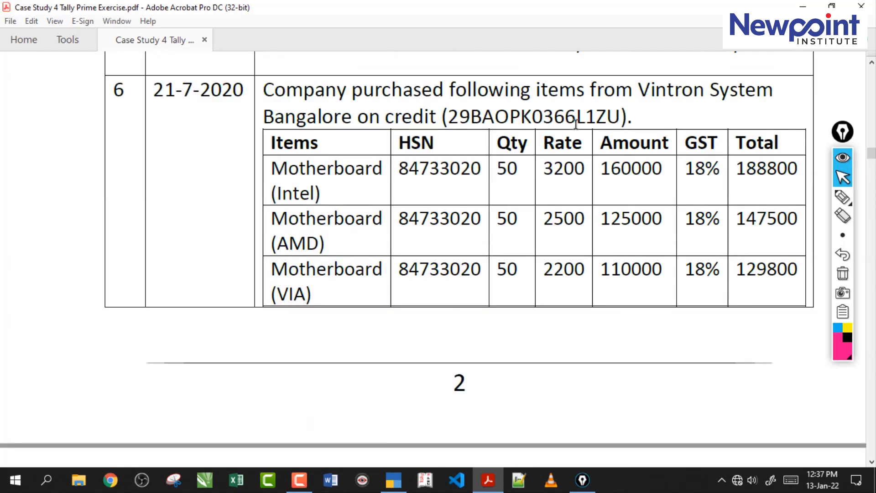
Step: Mark the supplier, Bangalore and the motherboard items of entry 6 with the pen, write IGST, and clear the markings
{"action": "left_click", "coordinate": [842, 197]}
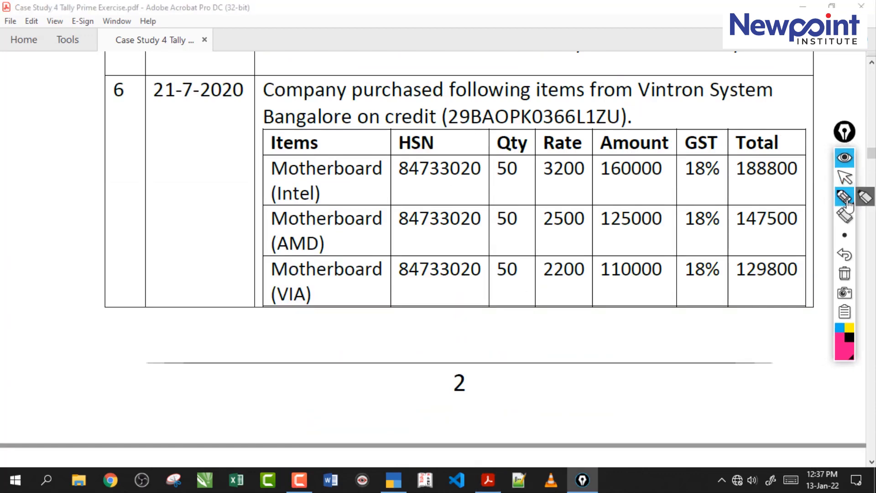
{"action": "mouse_move", "coordinate": [266, 124]}
{"action": "left_mouse_down"}
{"action": "mouse_move", "coordinate": [245, 121]}
{"action": "mouse_move", "coordinate": [262, 106]}
{"action": "left_mouse_up"}
{"action": "left_click_drag", "start_coordinate": [648, 101], "coordinate": [742, 97]}
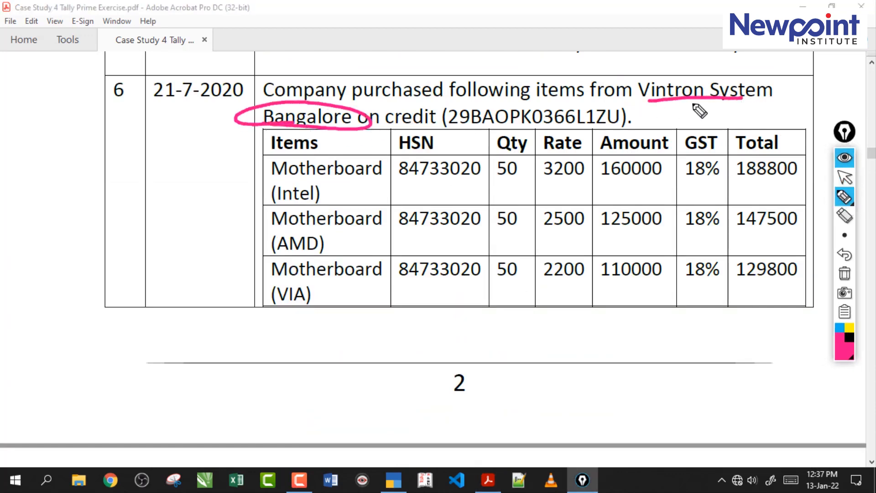
{"action": "left_click_drag", "start_coordinate": [268, 128], "coordinate": [241, 153]}
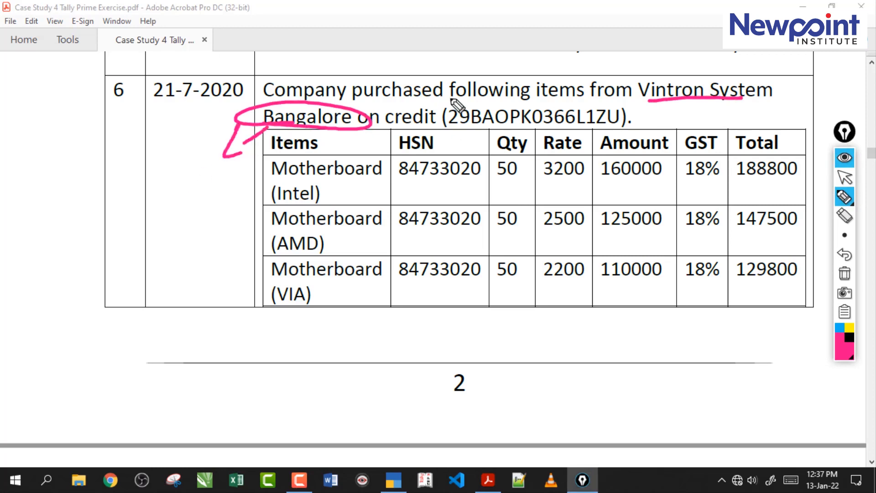
{"action": "left_click_drag", "start_coordinate": [391, 137], "coordinate": [388, 173]}
{"action": "left_click_drag", "start_coordinate": [373, 153], "coordinate": [402, 135]}
{"action": "left_click_drag", "start_coordinate": [378, 175], "coordinate": [442, 154]}
{"action": "mouse_move", "coordinate": [464, 130]}
{"action": "left_mouse_down"}
{"action": "mouse_move", "coordinate": [456, 154]}
{"action": "mouse_move", "coordinate": [476, 145]}
{"action": "left_mouse_up"}
{"action": "left_click_drag", "start_coordinate": [469, 132], "coordinate": [493, 117]}
{"action": "left_click_drag", "start_coordinate": [370, 105], "coordinate": [411, 103]}
{"action": "left_click_drag", "start_coordinate": [693, 104], "coordinate": [657, 108]}
{"action": "mouse_move", "coordinate": [279, 180]}
{"action": "left_mouse_down"}
{"action": "mouse_move", "coordinate": [245, 187]}
{"action": "mouse_move", "coordinate": [264, 297]}
{"action": "left_mouse_up"}
{"action": "left_click_drag", "start_coordinate": [295, 241], "coordinate": [419, 229]}
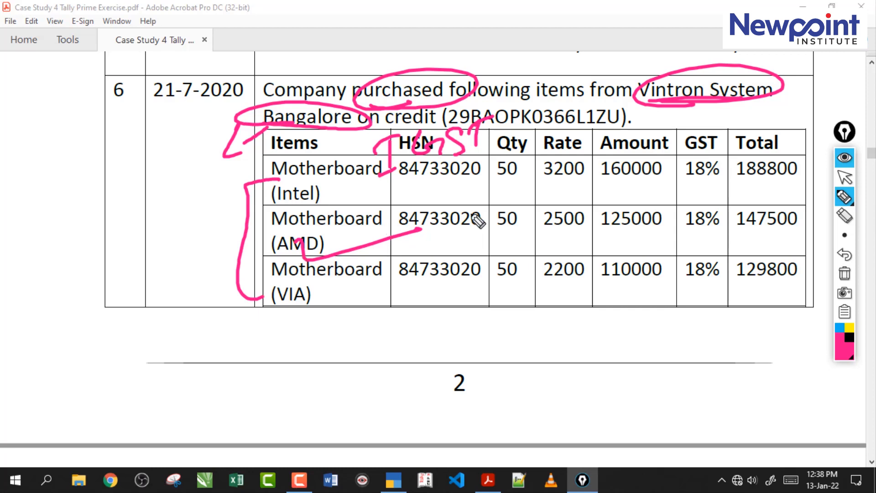
{"action": "left_click", "coordinate": [844, 274]}
{"action": "left_click", "coordinate": [844, 177]}
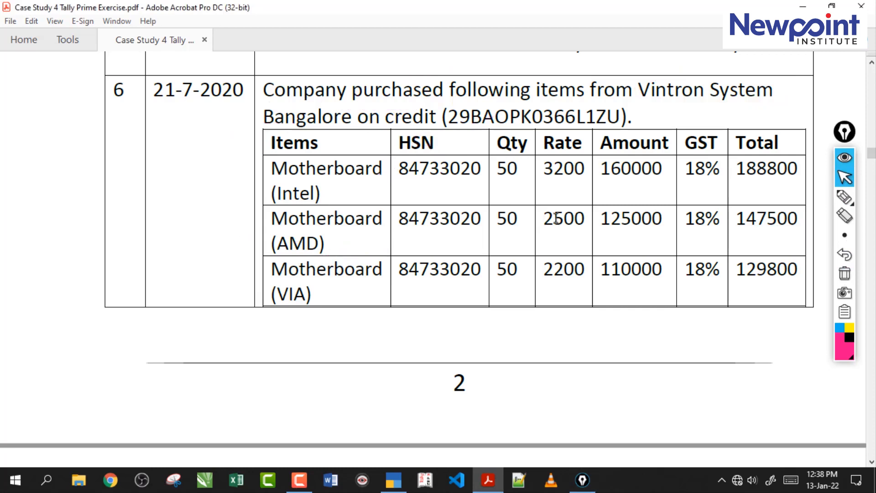
Step: Switch to TallyPrime and start a purchase voucher, leaving the supplier invoice number and date blank
{"action": "scroll", "coordinate": [555, 219], "scroll_direction": "up", "scroll_amount": 1}
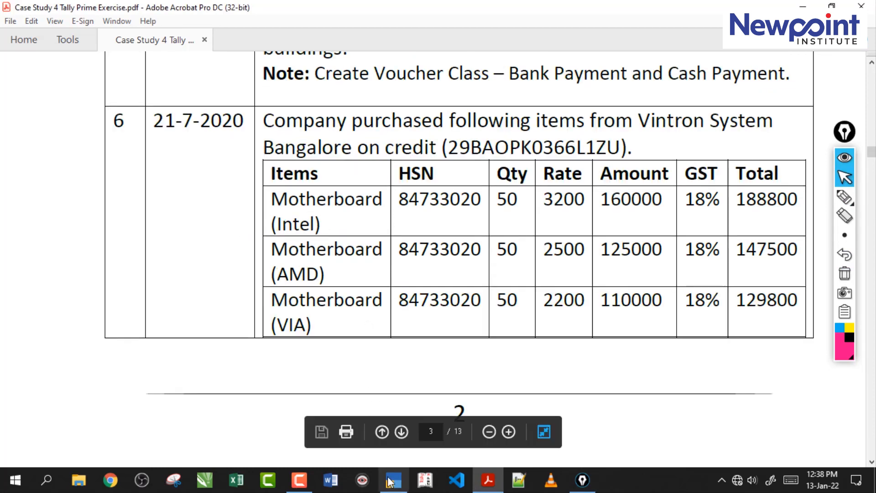
{"action": "left_click", "coordinate": [400, 470]}
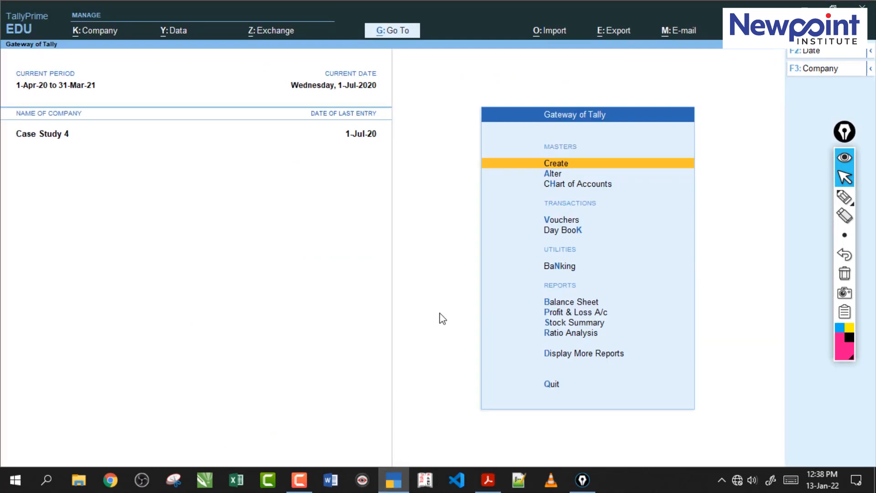
{"action": "key", "text": "Down"}
{"action": "key", "text": "Down"}
{"action": "key", "text": "Down"}
{"action": "key", "text": "Return"}
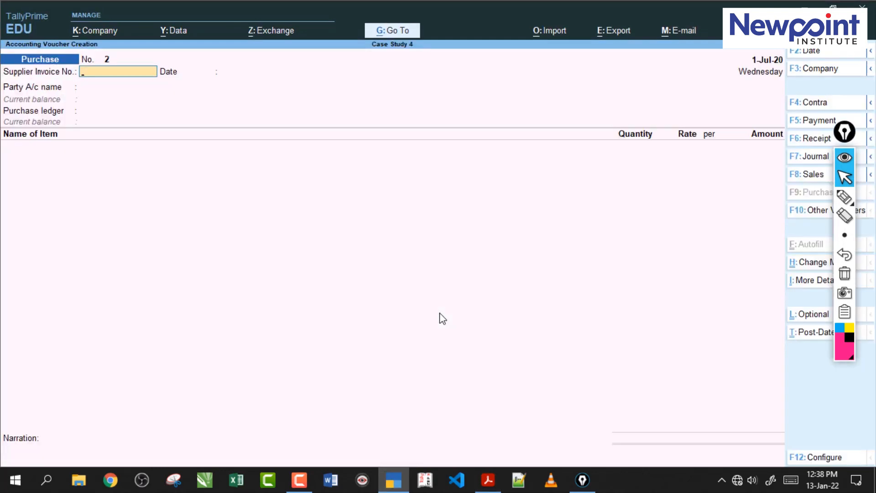
{"action": "key", "text": "Return"}
{"action": "key", "text": "Return"}
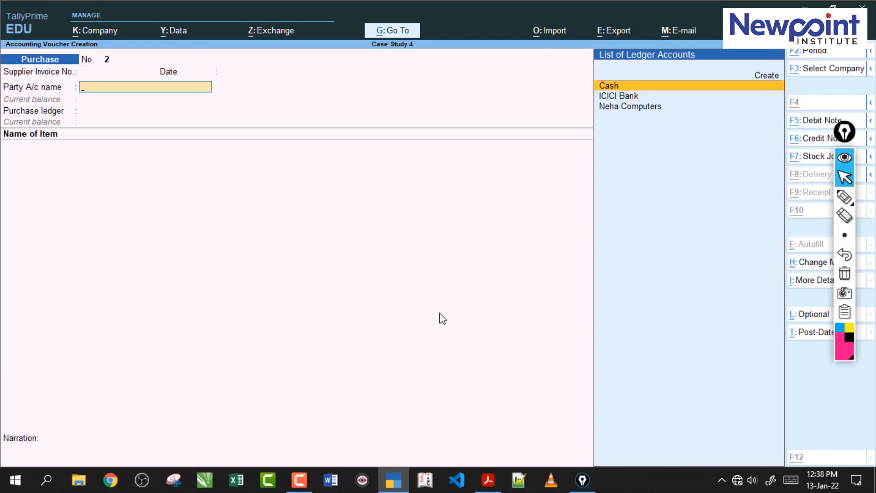
Step: Create a party ledger named Vintron System under Sundry Creditors, maintaining balances bill-by-bill
{"action": "key", "text": "alt+c"}
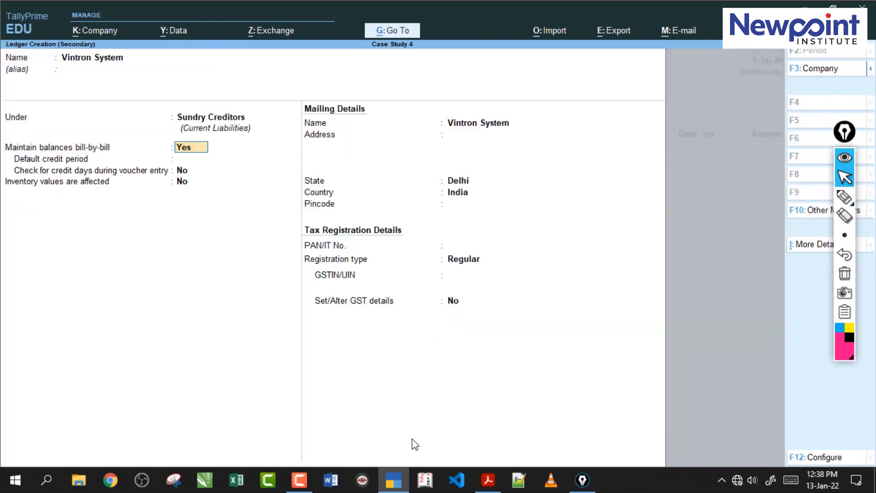
{"action": "key", "text": "Return"}
{"action": "key", "text": "Return"}
{"action": "key", "text": "Return"}
{"action": "key", "text": "Return"}
{"action": "key", "text": "Return"}
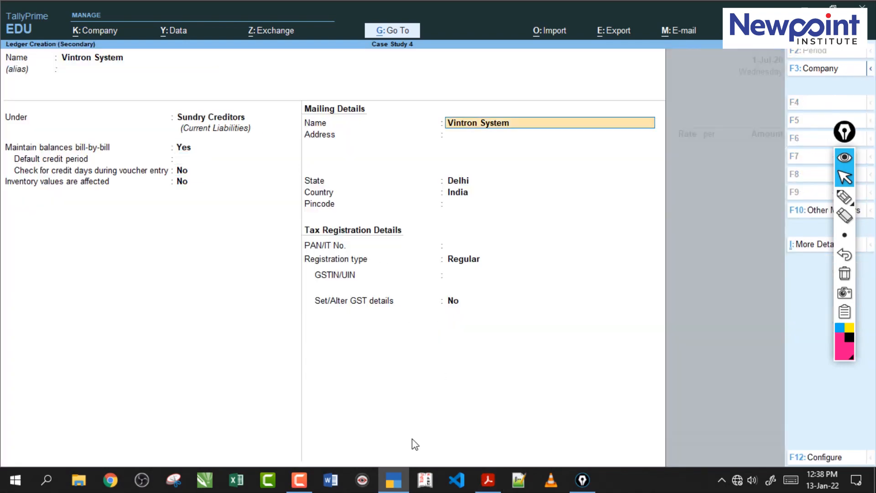
Step: Set the Vintron System ledger's state to Karnataka, keeping India as the country and no pincode or PAN
{"action": "key", "text": "BackSpace"}
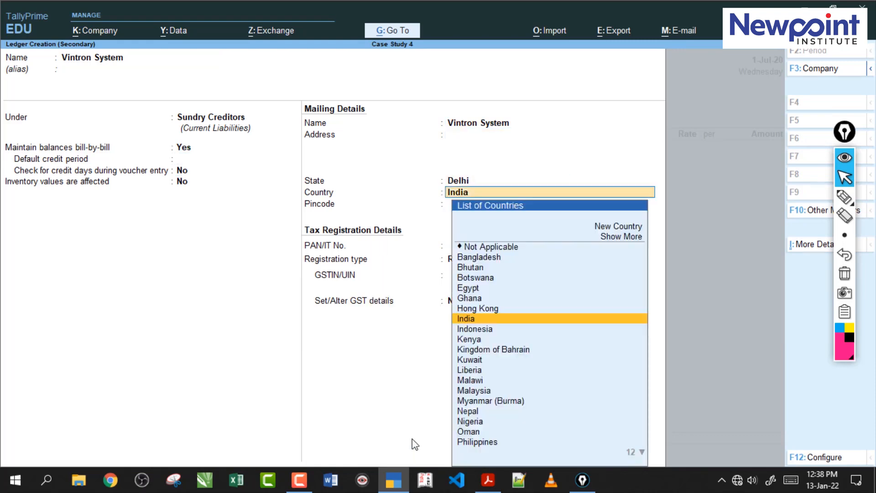
{"action": "key", "text": "BackSpace"}
{"action": "type", "text": "ka"}
{"action": "key", "text": "Return"}
{"action": "key", "text": "Return"}
{"action": "key", "text": "Return"}
{"action": "key", "text": "Return"}
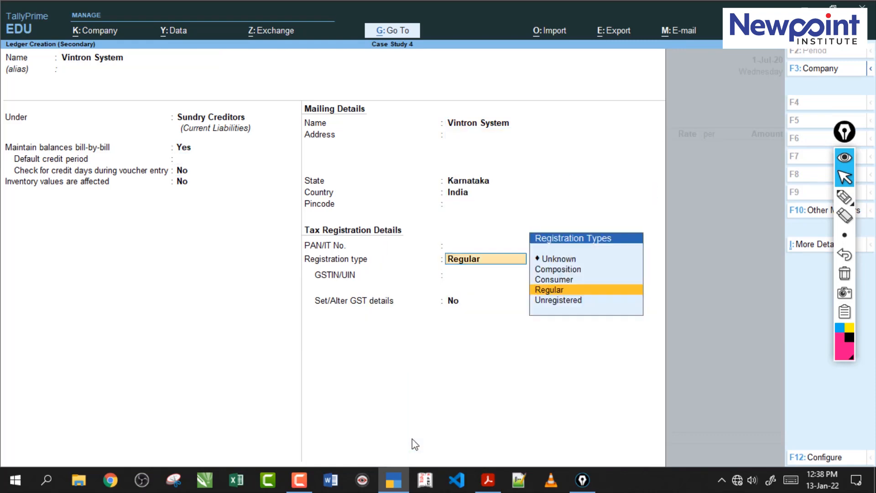
Step: Keep the Regular registration type, enter the supplier's GSTIN from the exercise PDF, and save the ledger
{"action": "key", "text": "Return"}
{"action": "left_click", "coordinate": [488, 480]}
{"action": "key", "text": "alt+Tab"}
{"action": "type", "text": "29BAOPK0366L1ZU"}
{"action": "key", "text": "Return"}
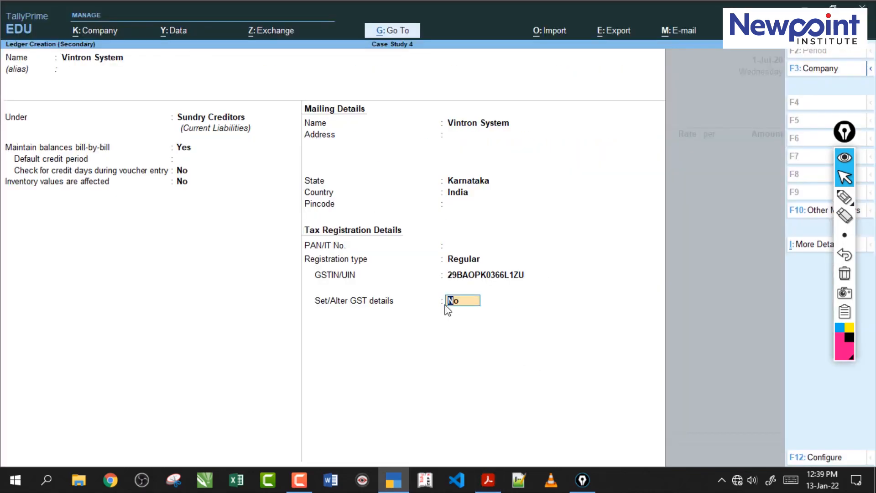
{"action": "key", "text": "Return"}
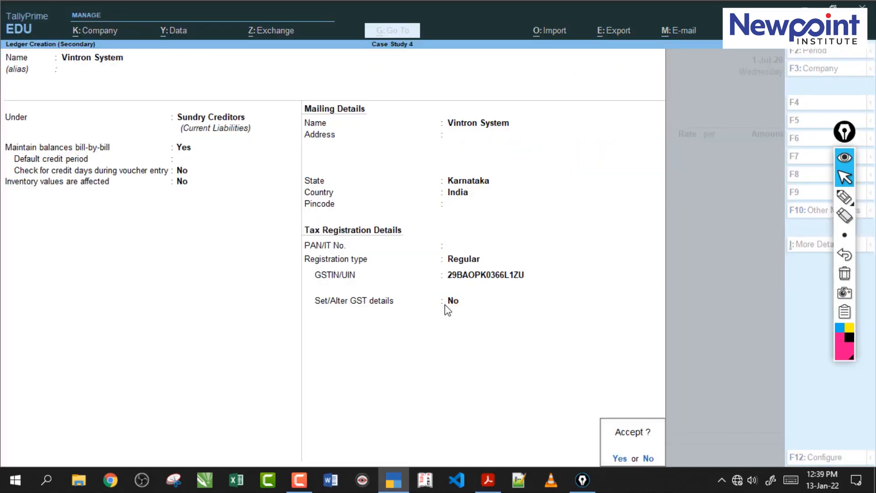
{"action": "key", "text": "Return"}
{"action": "key", "text": "ctrl+a"}
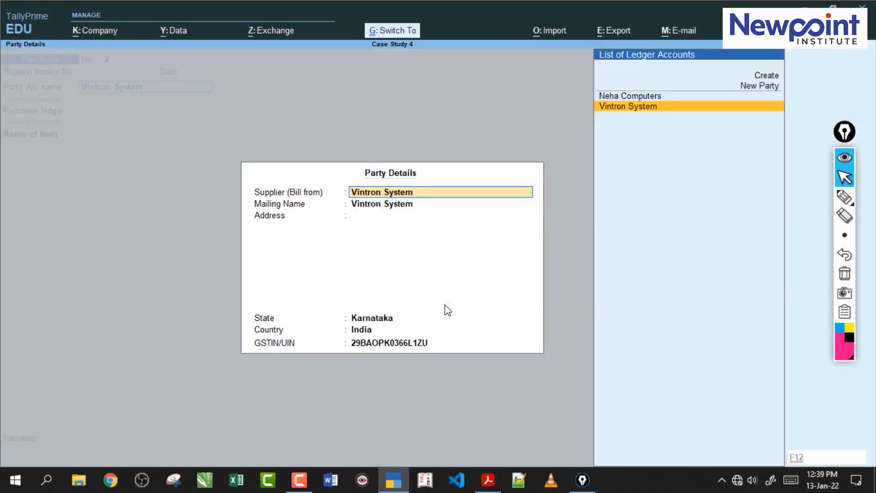
Step: Accept the supplier's party details and set the purchase ledger to Purchase, classified as Interstate Purchase Taxable
{"action": "key", "text": "ctrl+a"}
{"action": "key", "text": "Return"}
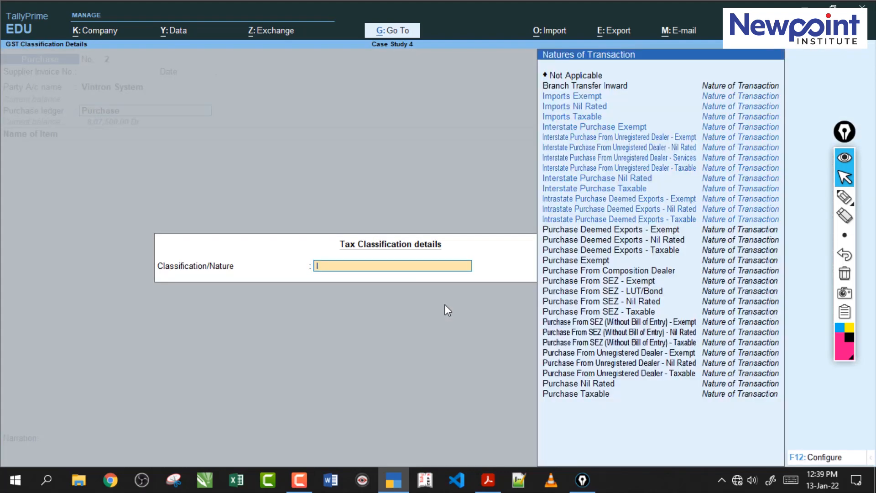
{"action": "key", "text": "Down"}
{"action": "key", "text": "Down"}
{"action": "key", "text": "Down"}
{"action": "key", "text": "Down"}
{"action": "key", "text": "Down"}
{"action": "key", "text": "Down"}
{"action": "key", "text": "Down"}
{"action": "key", "text": "Down"}
{"action": "key", "text": "Down"}
{"action": "key", "text": "Down"}
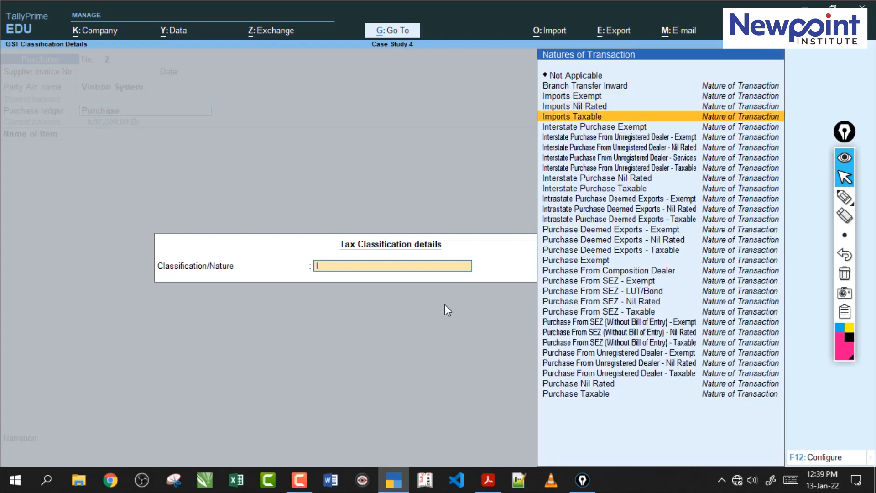
{"action": "key", "text": "Down"}
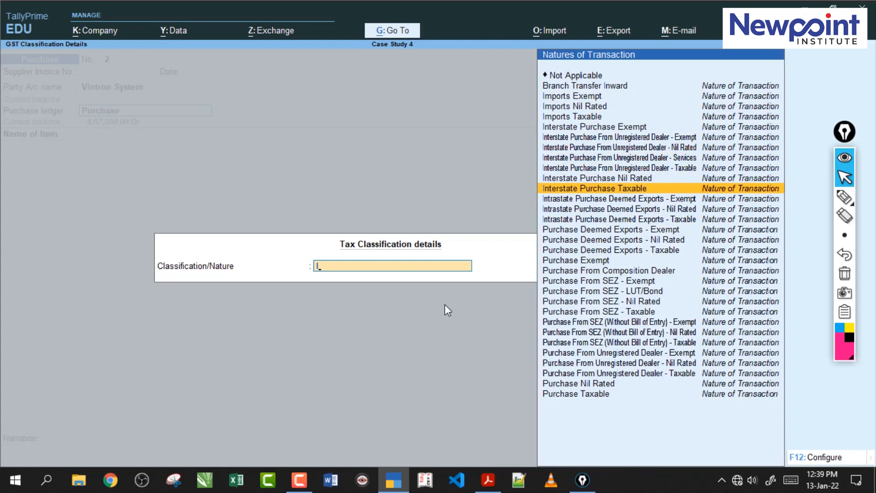
{"action": "key", "text": "Return"}
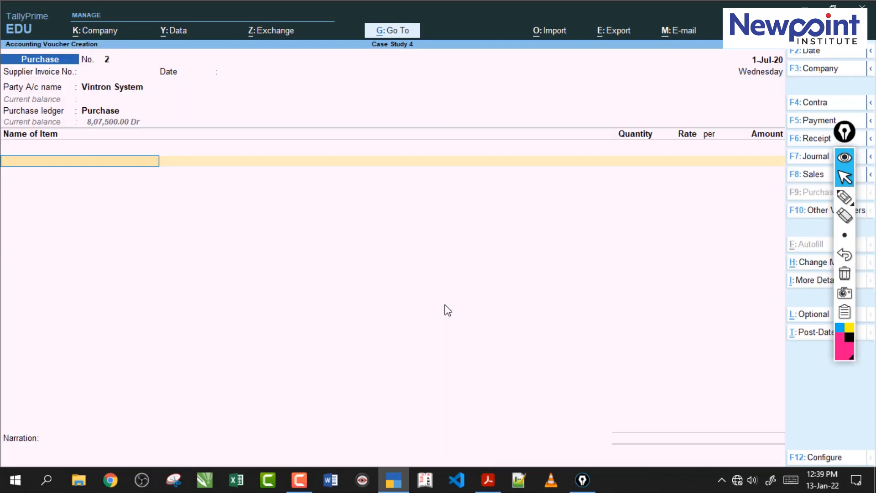
Step: Copy the first item's name from the exercise PDF and create a stock item named Motherboard (Intel) from the voucher
{"action": "left_click", "coordinate": [487, 480]}
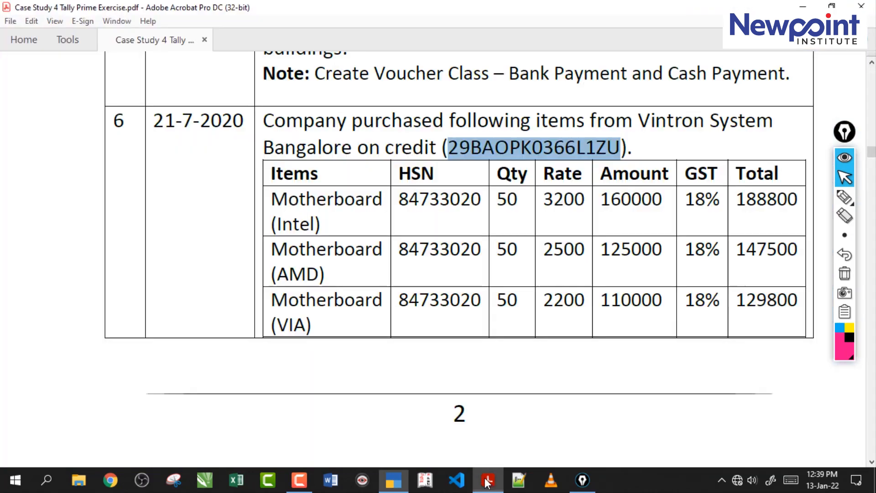
{"action": "left_click_drag", "start_coordinate": [325, 227], "coordinate": [273, 193]}
{"action": "key", "text": "ctrl+c"}
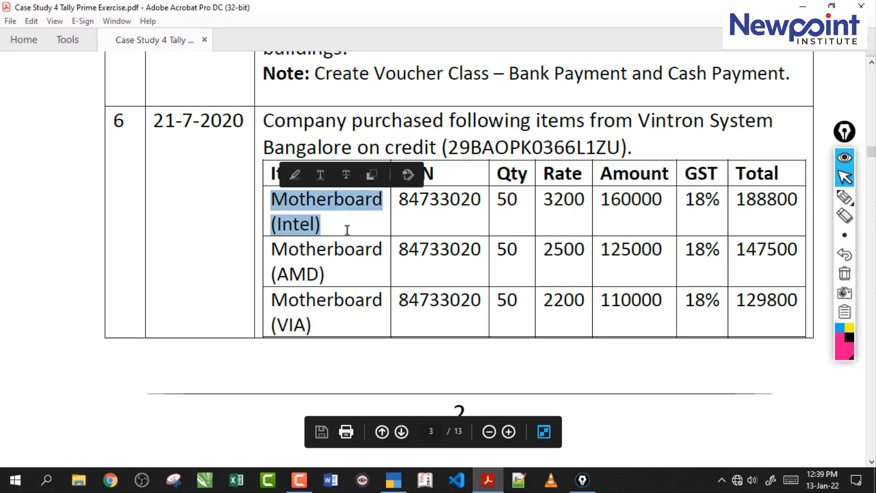
{"action": "left_click", "coordinate": [394, 480]}
{"action": "key", "text": "alt+c"}
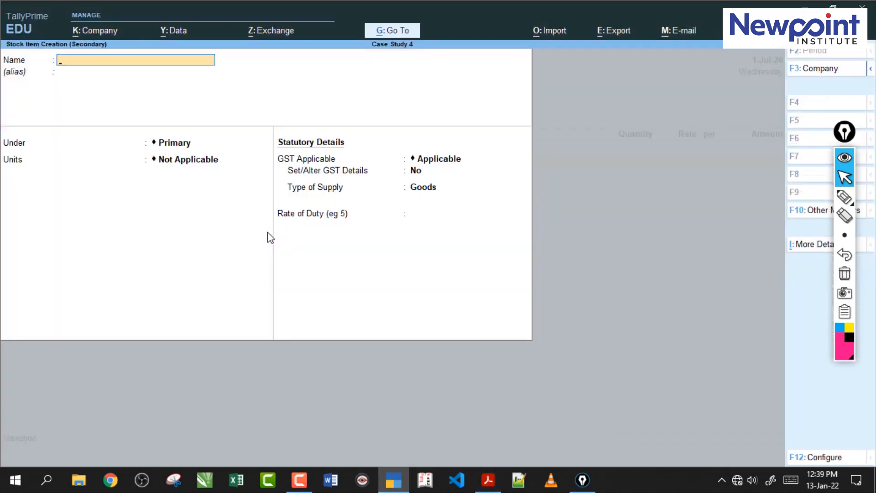
{"action": "key", "text": "ctrl+v"}
{"action": "key", "text": "Return"}
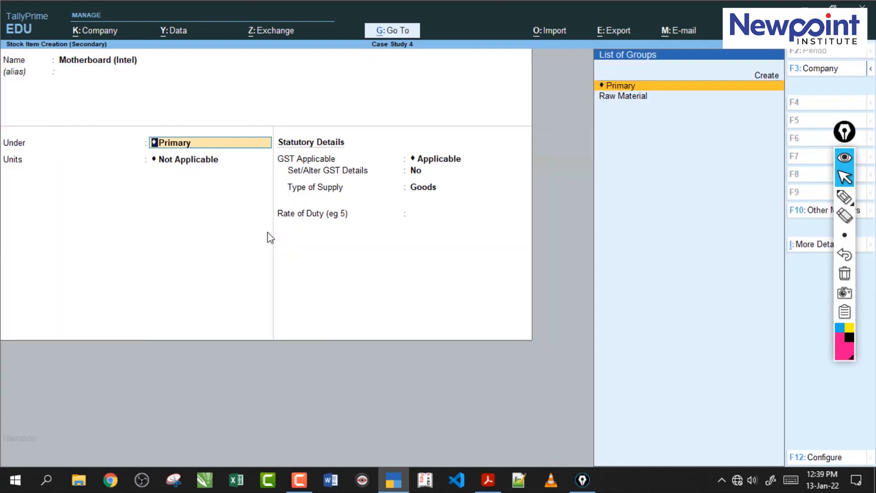
Step: Place the Motherboard (Intel) stock item under the Raw Material group with nos as its unit
{"action": "key", "text": "Down"}
{"action": "key", "text": "Return"}
{"action": "key", "text": "Down"}
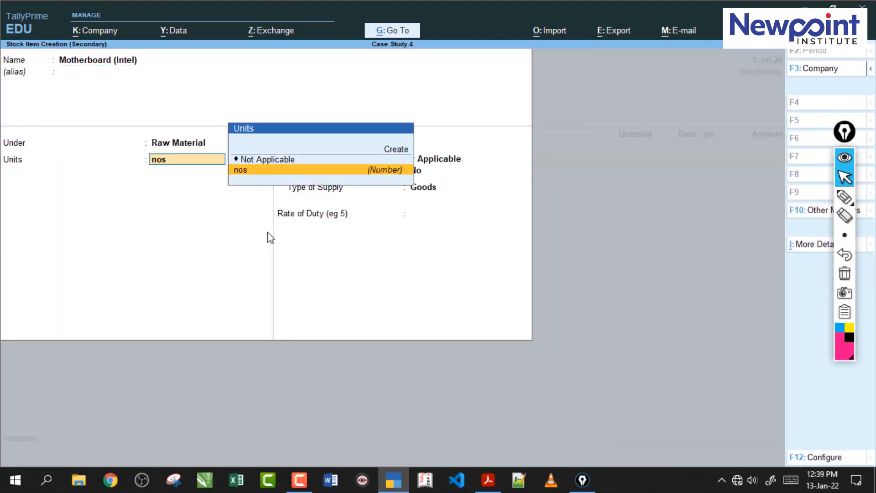
{"action": "key", "text": "Return"}
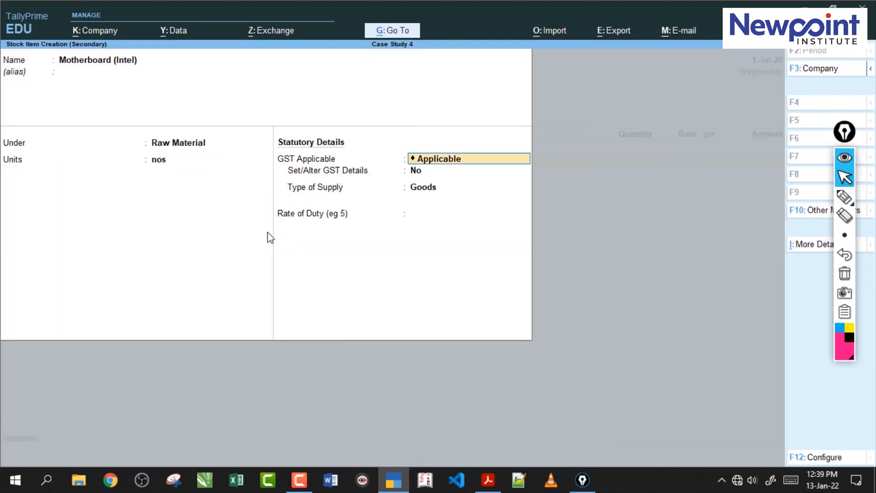
Step: Enable GST details for the Motherboard (Intel) item and enter HSN/SAC 84733020 copied from the exercise PDF, leaving the description blank
{"action": "key", "text": "Return"}
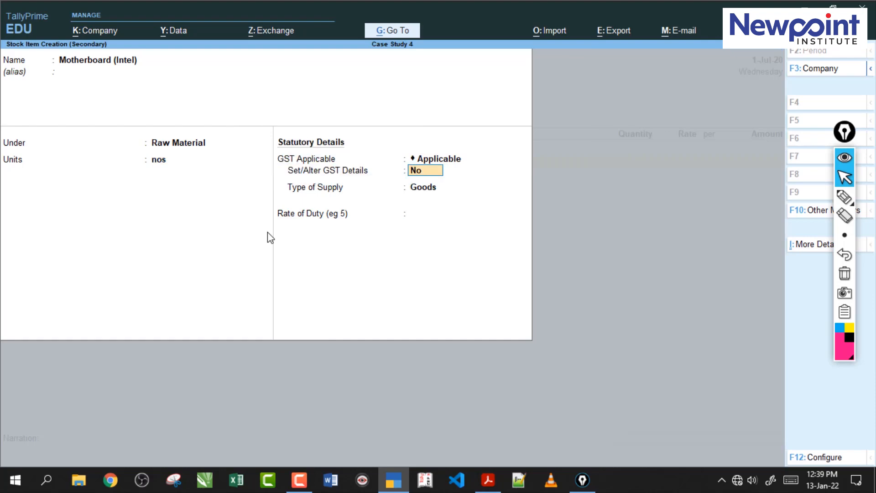
{"action": "type", "text": "y"}
{"action": "key", "text": "Return"}
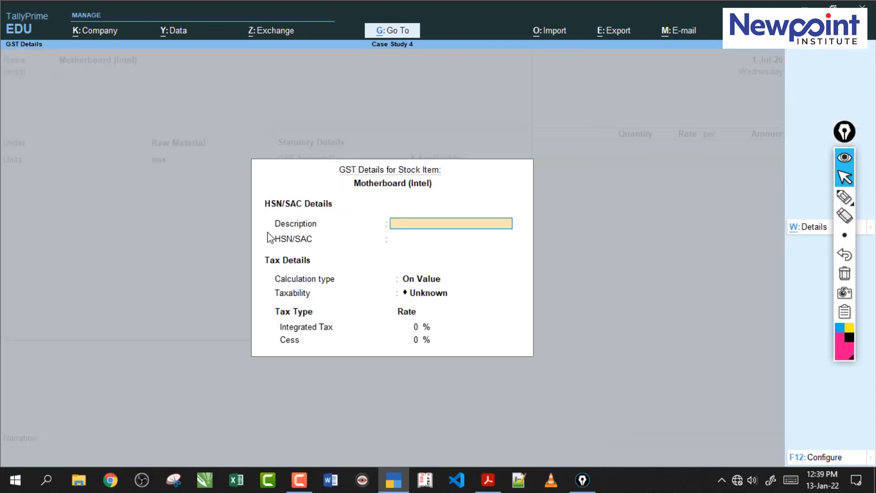
{"action": "key", "text": "Return"}
{"action": "left_click", "coordinate": [487, 480]}
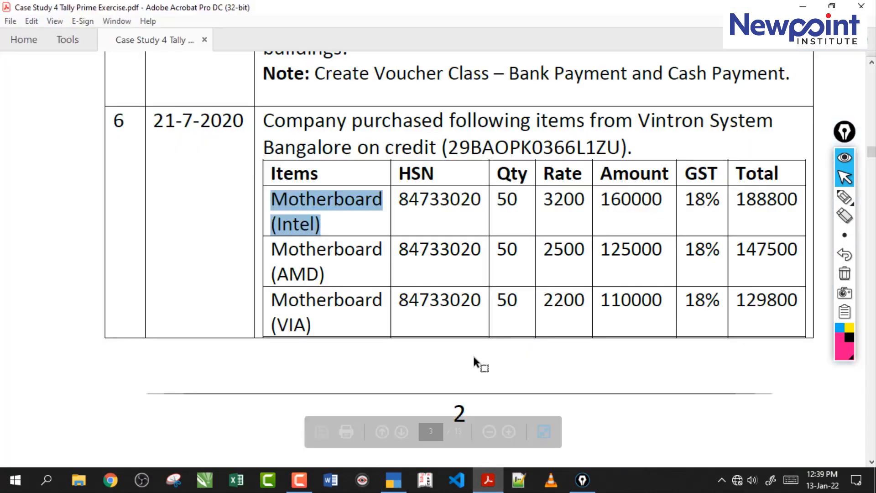
{"action": "left_click_drag", "start_coordinate": [400, 199], "coordinate": [507, 203]}
{"action": "key", "text": "ctrl+c"}
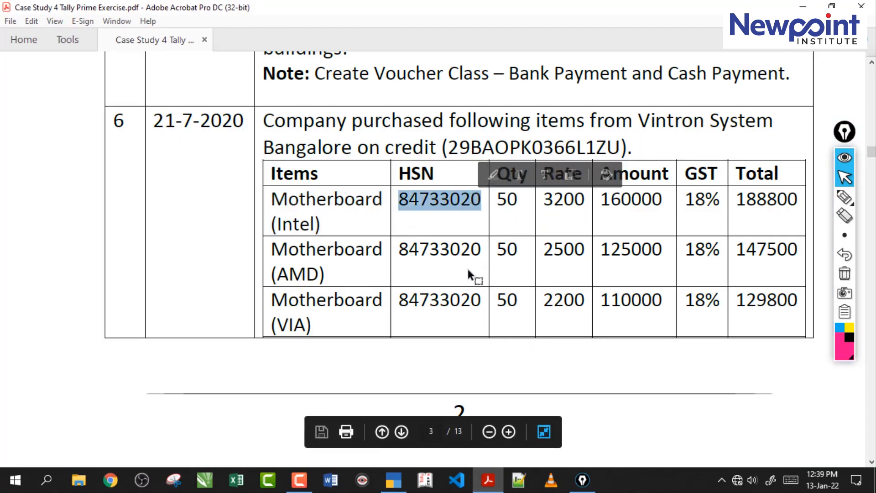
{"action": "key", "text": "alt+Tab"}
{"action": "key", "text": "ctrl+v"}
{"action": "key", "text": "Return"}
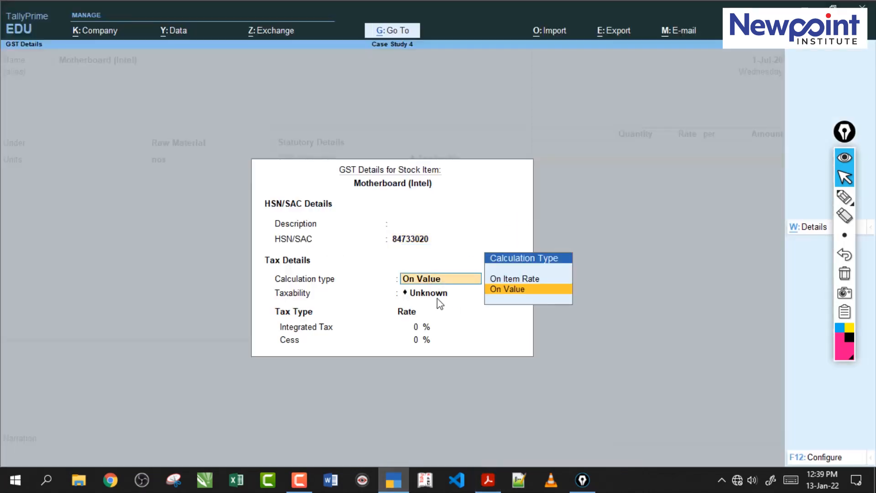
Step: Keep the calculation type On Value, mark the item Taxable, and set Integrated Tax to 18%
{"action": "key", "text": "Return"}
{"action": "type", "text": "T"}
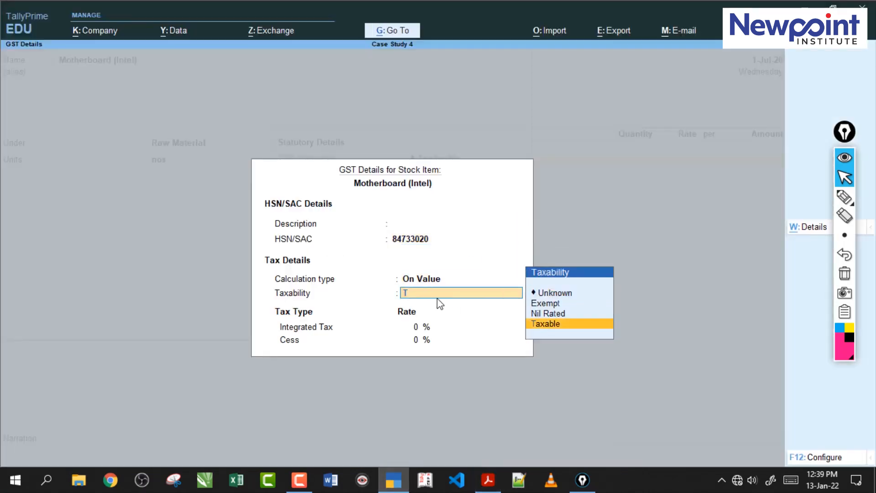
{"action": "key", "text": "Return"}
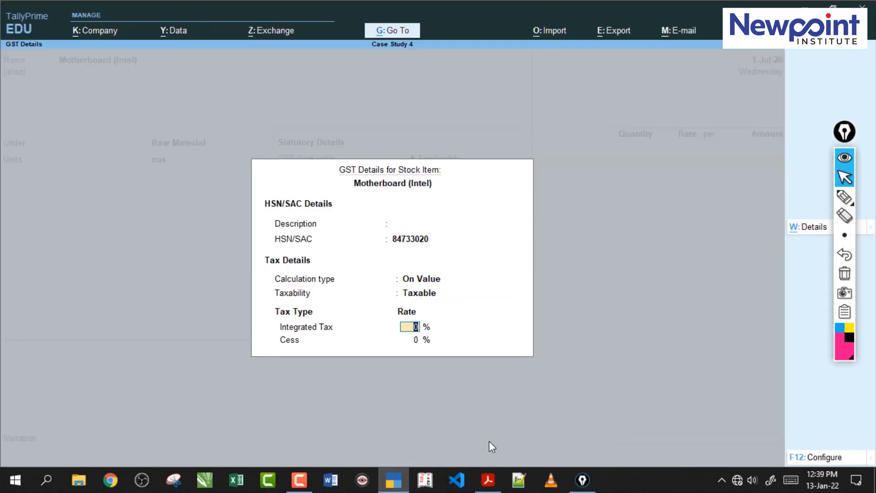
{"action": "left_click", "coordinate": [488, 480]}
{"action": "left_click", "coordinate": [488, 480]}
{"action": "type", "text": "18"}
{"action": "key", "text": "Return"}
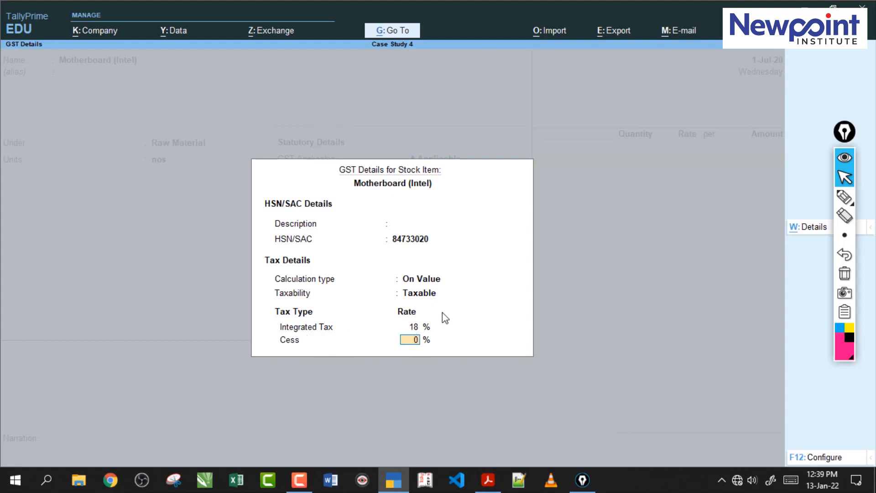
Step: Configure the GST details to show all GST tax types and step through the integrated, central and state tax rates
{"action": "key", "text": "F12"}
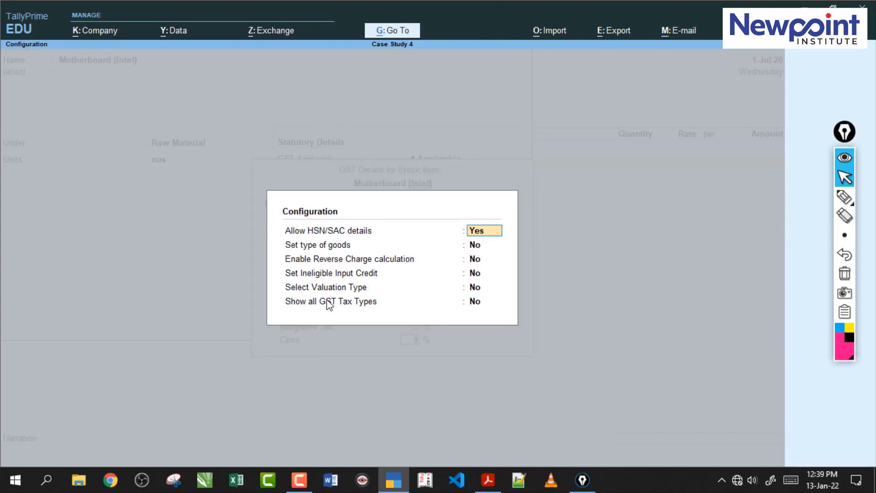
{"action": "left_click", "coordinate": [482, 302]}
{"action": "type", "text": "y"}
{"action": "key", "text": "Return"}
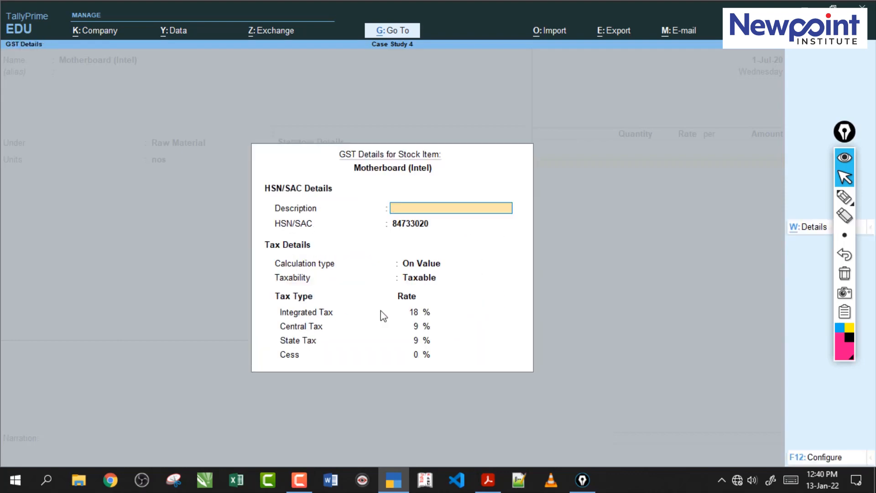
{"action": "left_click", "coordinate": [413, 354]}
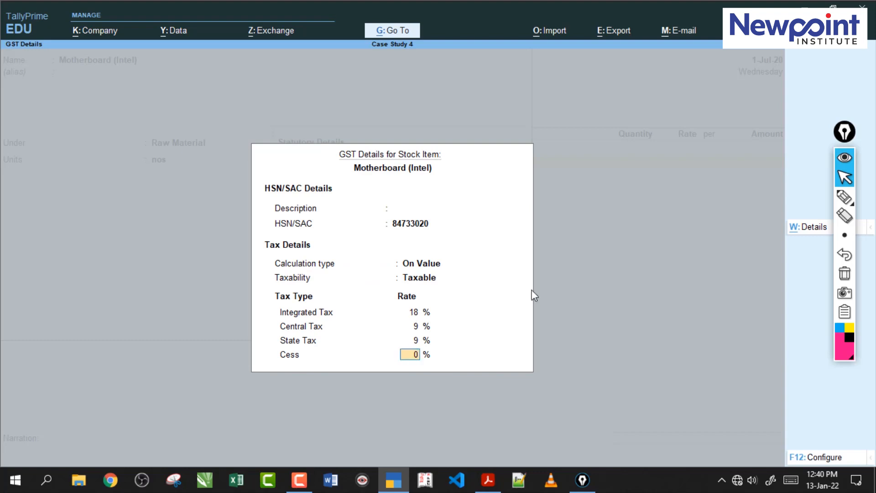
{"action": "key", "text": "Up"}
{"action": "key", "text": "Up"}
{"action": "key", "text": "Up"}
{"action": "key", "text": "Return"}
{"action": "key", "text": "Return"}
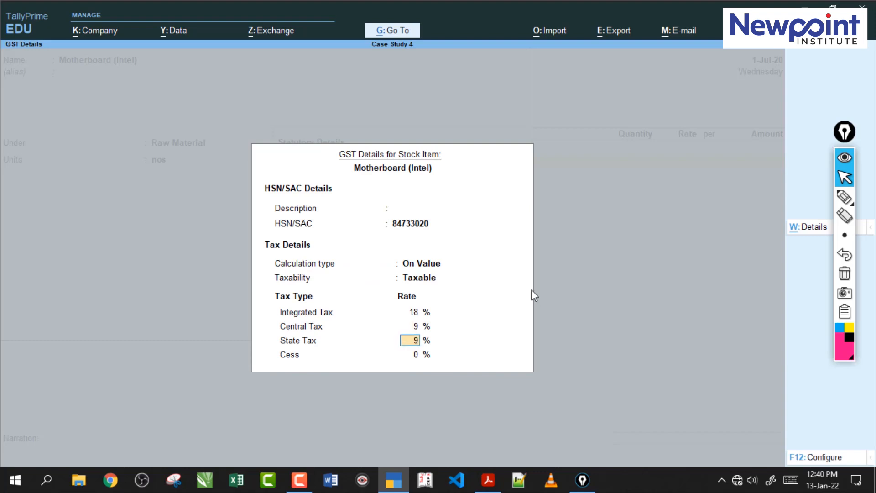
Step: Set Show all GST Tax Types back to No in the GST details configuration
{"action": "key", "text": "F12"}
{"action": "key", "text": "Down"}
{"action": "key", "text": "Down"}
{"action": "key", "text": "Down"}
{"action": "key", "text": "Down"}
{"action": "key", "text": "Down"}
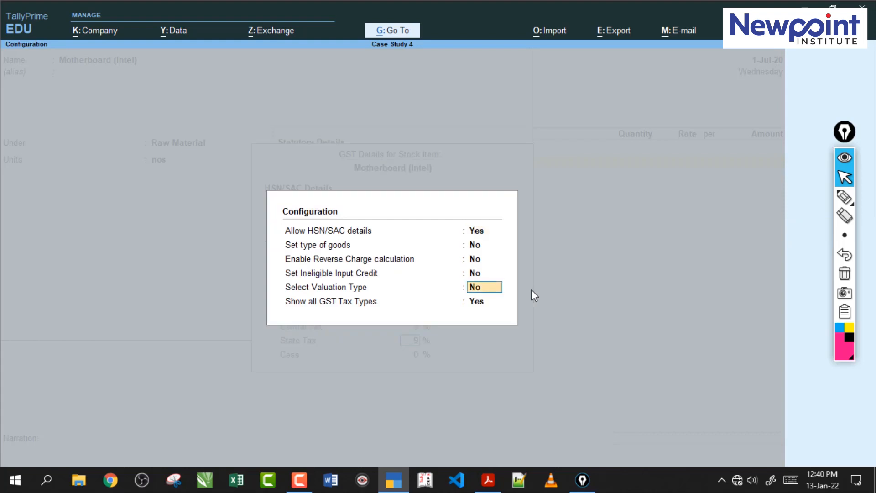
{"action": "key", "text": "n"}
{"action": "key", "text": "Return"}
Step: Accept the item's GST details, keep Goods as the type of supply, set the rate of duty to 5, and save the stock item
{"action": "key", "text": "Return"}
{"action": "key", "text": "Return"}
{"action": "key", "text": "Return"}
{"action": "key", "text": "Return"}
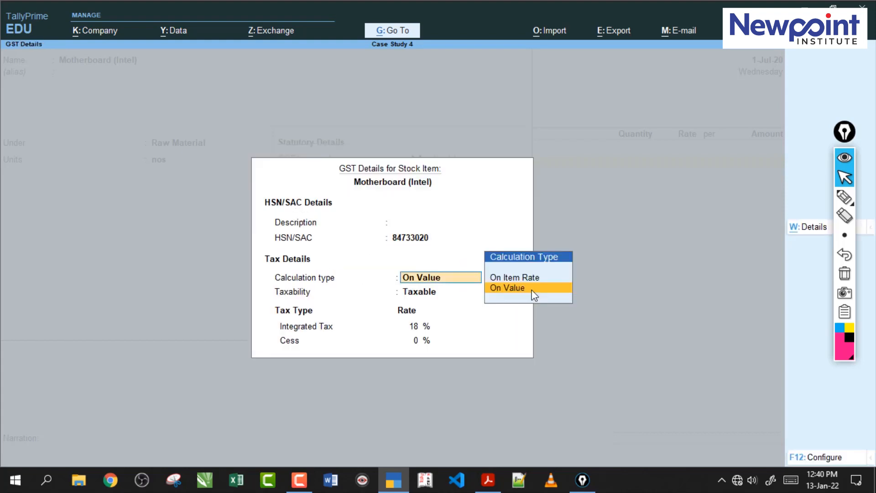
{"action": "key", "text": "Return"}
{"action": "key", "text": "Return"}
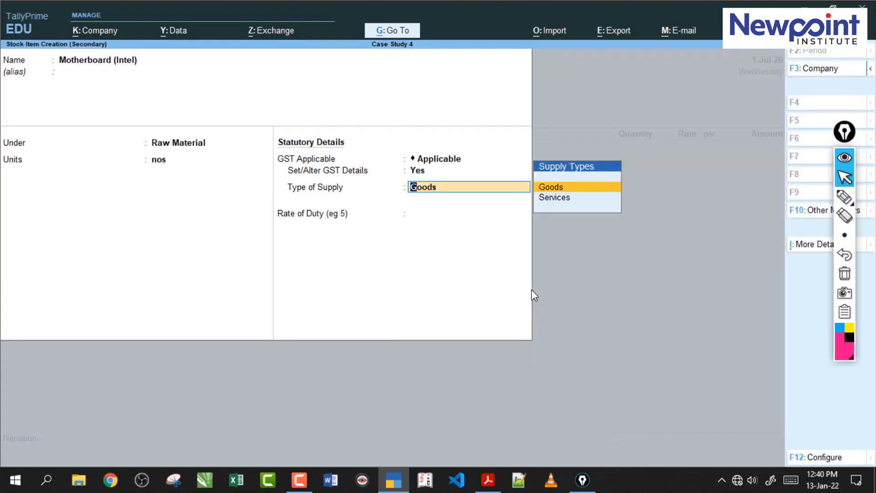
{"action": "key", "text": "Return"}
{"action": "type", "text": "5"}
{"action": "key", "text": "Return"}
{"action": "type", "text": "y"}
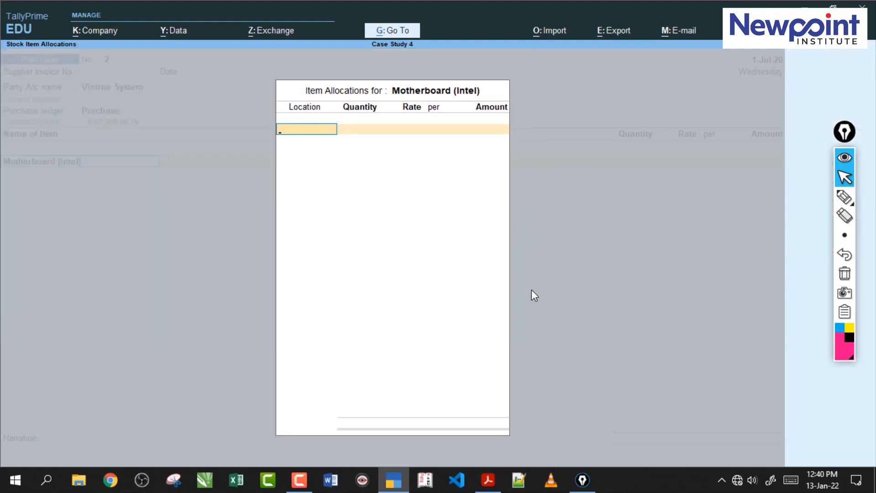
Step: Allocate 50 nos of Motherboard (Intel) at a rate of 3200 to the Raw Materials Godown
{"action": "type", "text": "R"}
{"action": "key", "text": "Return"}
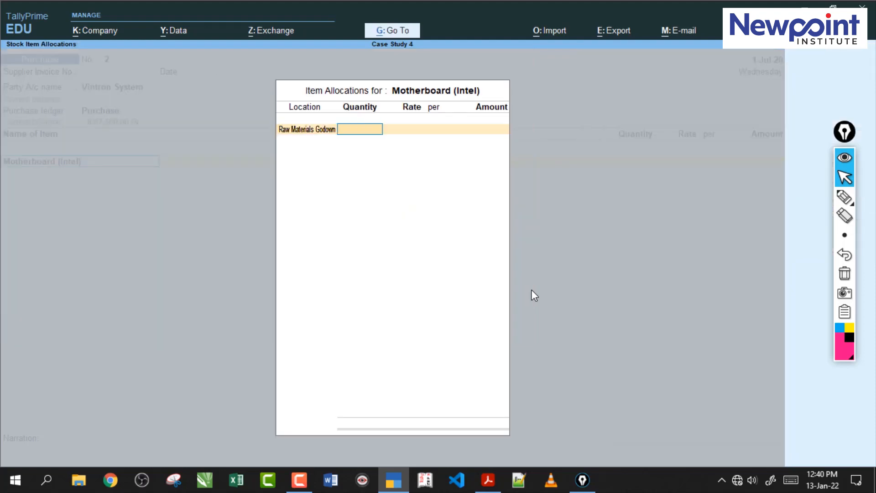
{"action": "left_click", "coordinate": [489, 482]}
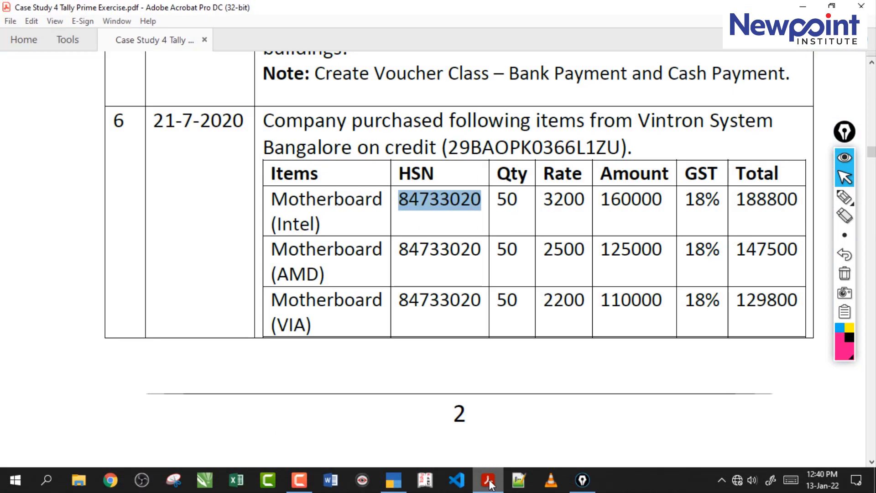
{"action": "left_click", "coordinate": [494, 484]}
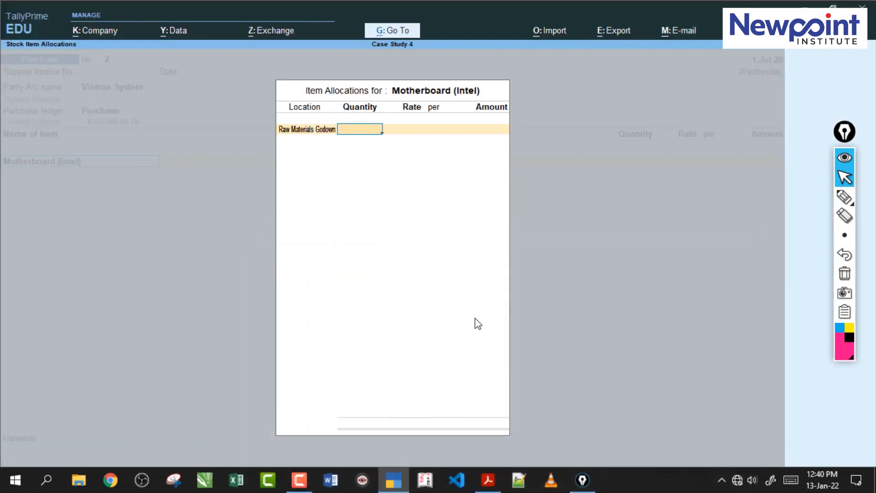
{"action": "type", "text": "50"}
{"action": "key", "text": "Return"}
{"action": "type", "text": "3200"}
{"action": "key", "text": "Return"}
{"action": "key", "text": "Return"}
{"action": "key", "text": "Return"}
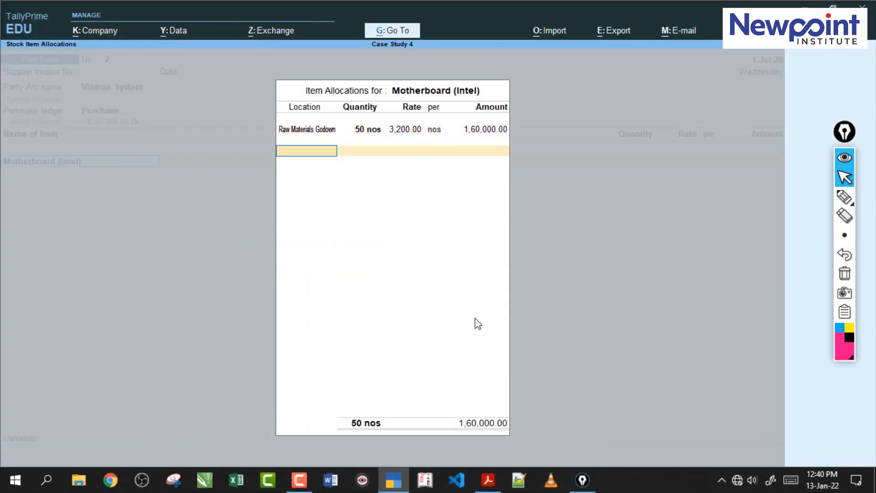
{"action": "key", "text": "Return"}
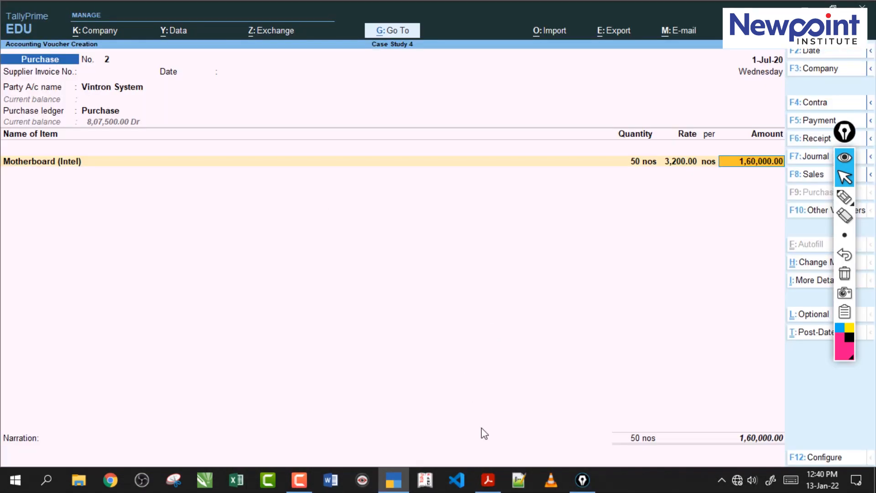
Step: Select the second item's name, Motherboard (AMD), in the exercise PDF
{"action": "left_click", "coordinate": [489, 480]}
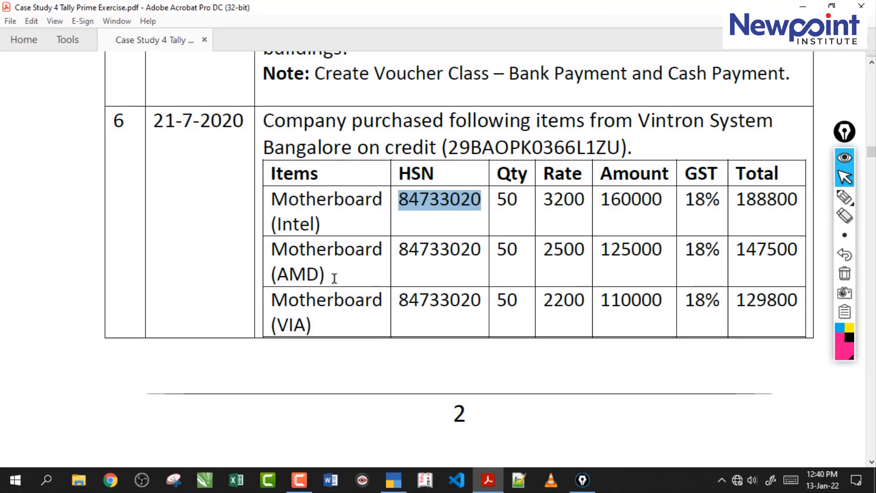
{"action": "left_click_drag", "start_coordinate": [331, 276], "coordinate": [278, 248]}
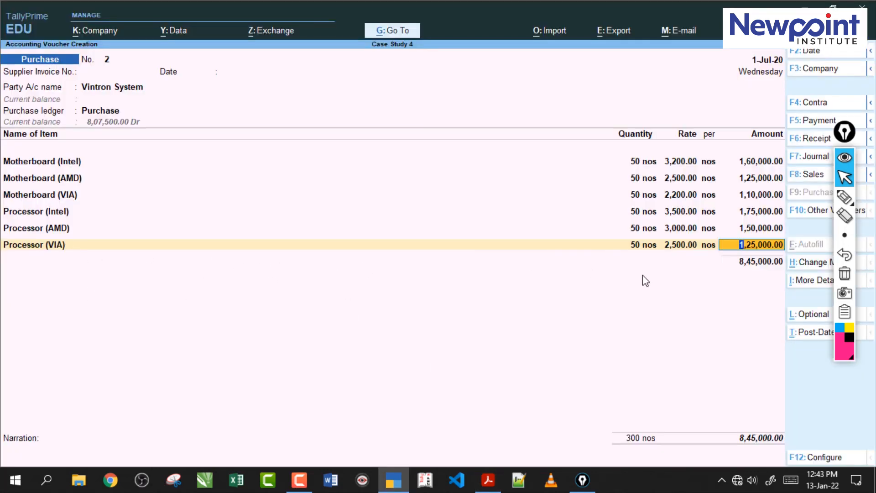
Step: Finish the item list and create a ledger named Igst under Duties & Taxes from the voucher
{"action": "key", "text": "Return"}
{"action": "key", "text": "Return"}
{"action": "key", "text": "alt+c"}
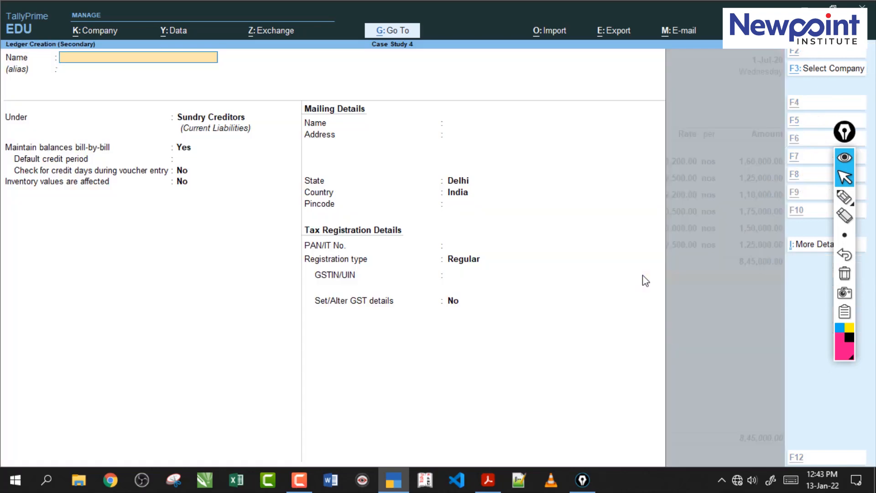
{"action": "type", "text": "Igst"}
{"action": "key", "text": "Return"}
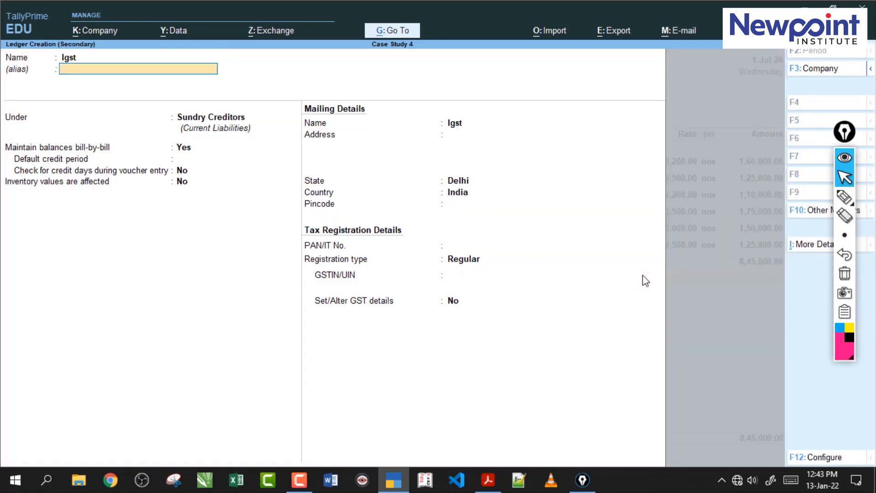
{"action": "key", "text": "Return"}
{"action": "type", "text": "Du"}
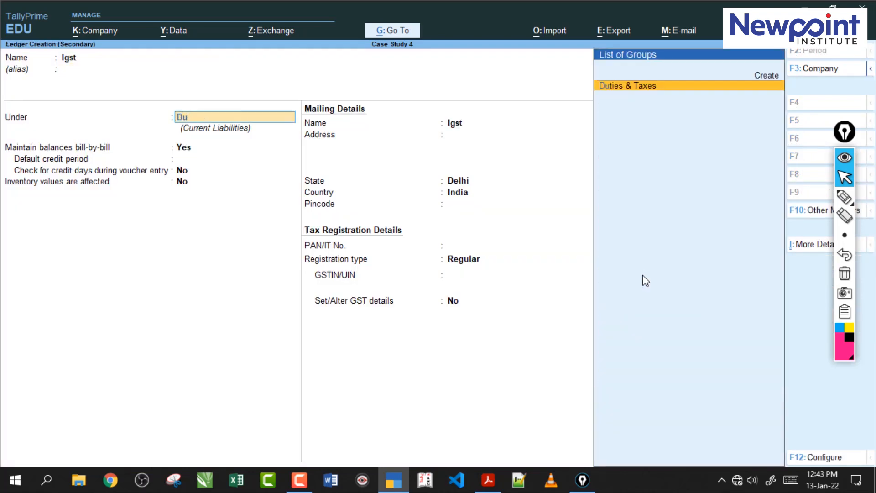
{"action": "key", "text": "Return"}
Step: Set the Igst ledger's duty type to GST and tax type to Integrated Tax, keep 0% without rounding, and save it
{"action": "key", "text": "Up"}
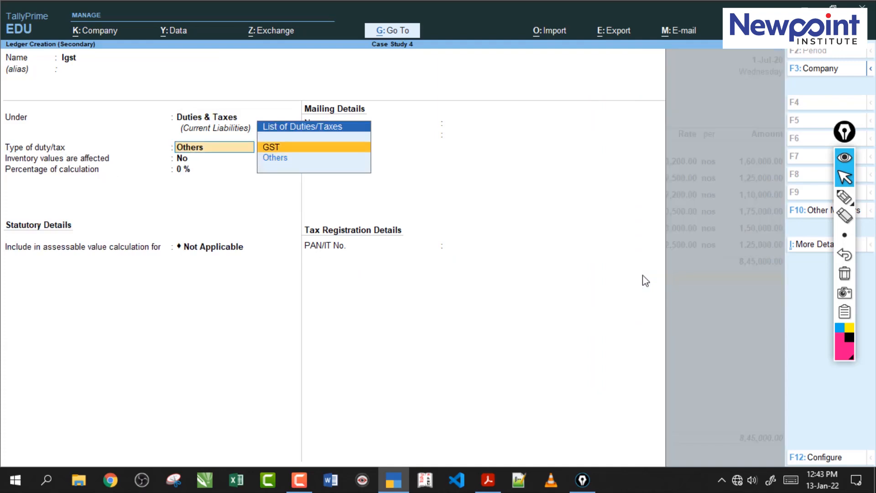
{"action": "key", "text": "Return"}
{"action": "key", "text": "Down"}
{"action": "key", "text": "Down"}
{"action": "key", "text": "Return"}
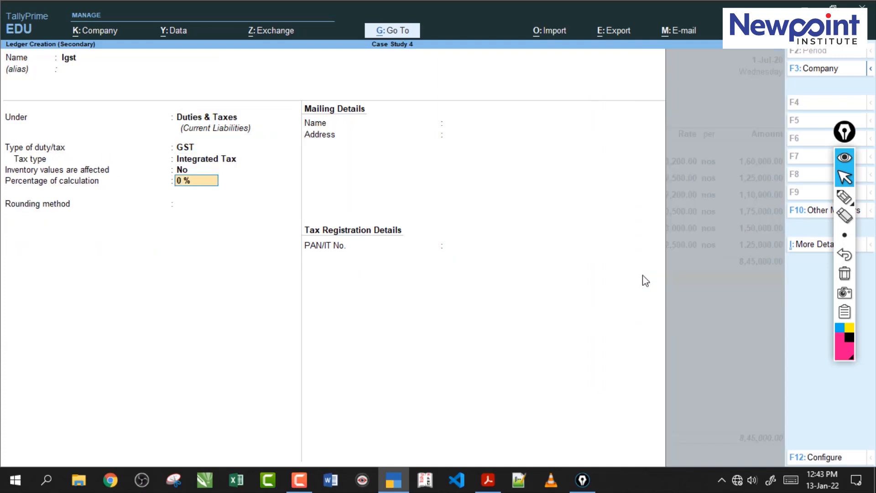
{"action": "key", "text": "Return"}
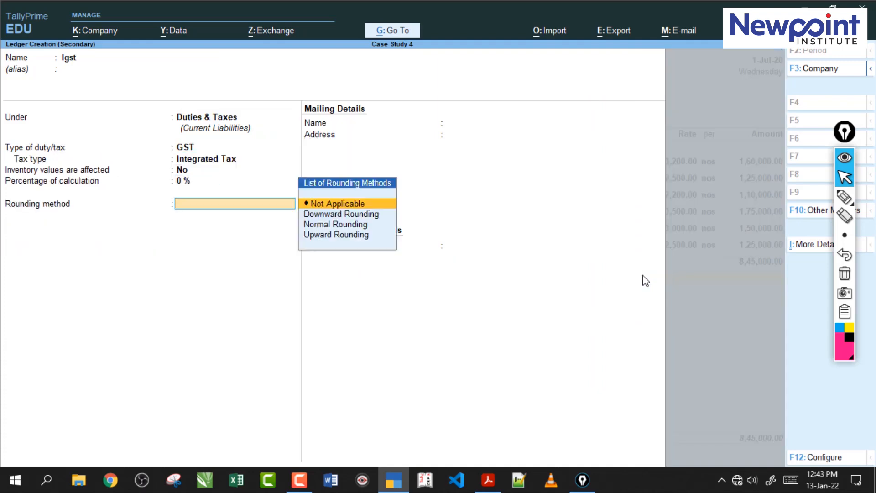
{"action": "key", "text": "Return"}
{"action": "key", "text": "Return"}
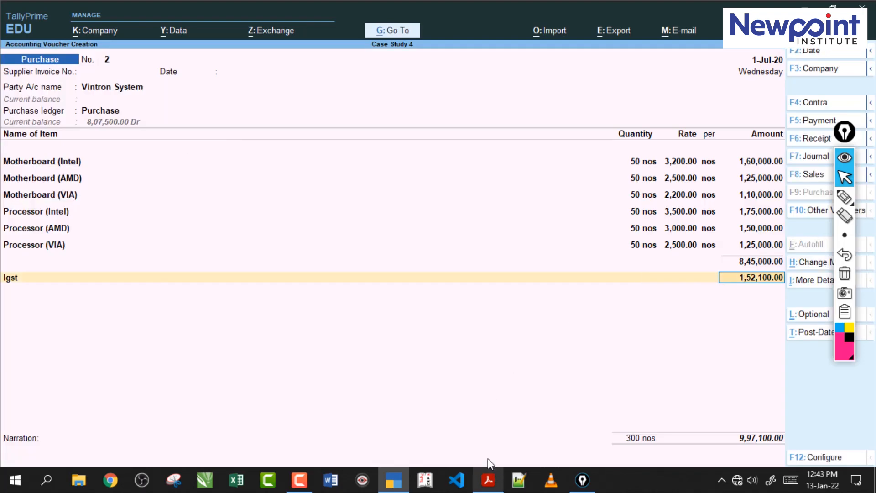
Step: Check the purchase total, the godown, and the HSN codes of the processors and motherboards in the exercise PDF
{"action": "left_click", "coordinate": [488, 479]}
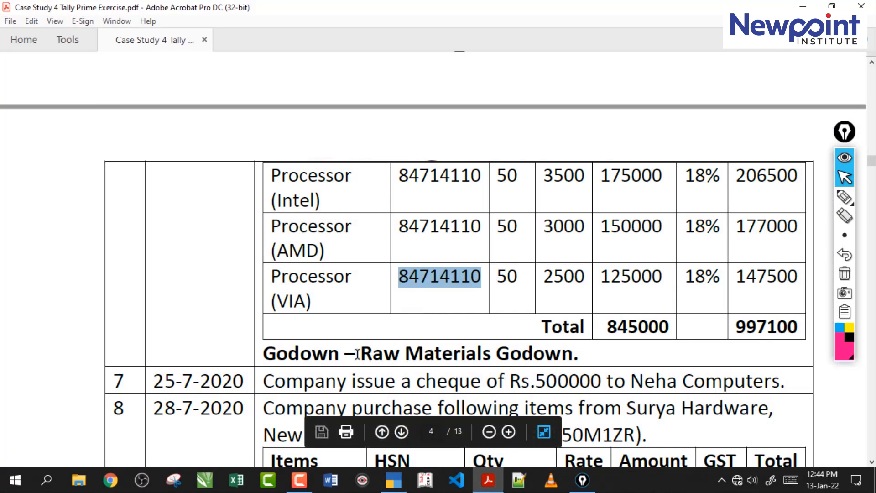
{"action": "left_click_drag", "start_coordinate": [359, 354], "coordinate": [556, 362]}
{"action": "left_click", "coordinate": [423, 302]}
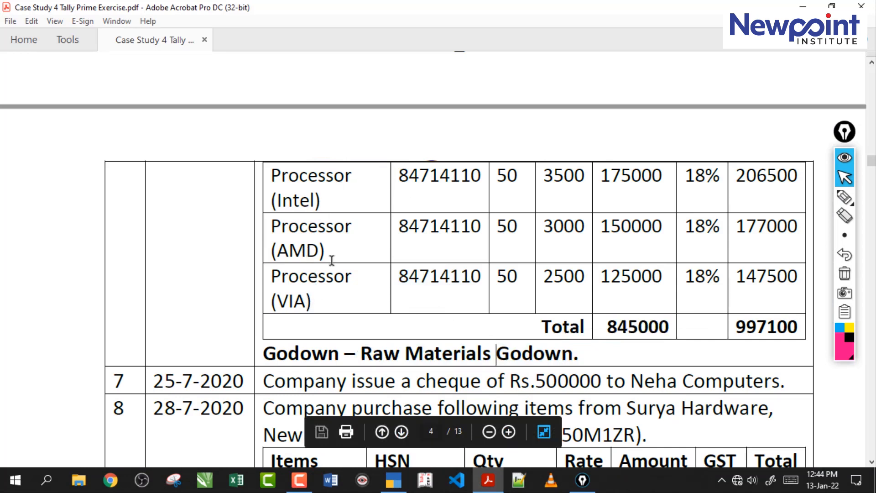
{"action": "left_click_drag", "start_coordinate": [399, 176], "coordinate": [481, 177]}
{"action": "left_click_drag", "start_coordinate": [419, 227], "coordinate": [481, 228]}
{"action": "left_click", "coordinate": [434, 273]}
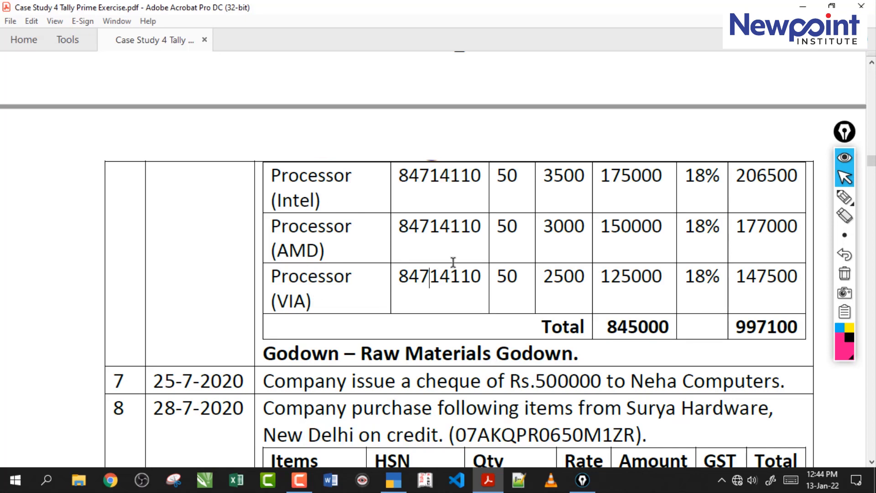
{"action": "scroll", "coordinate": [453, 262], "scroll_direction": "up", "scroll_amount": 8}
{"action": "left_click_drag", "start_coordinate": [408, 236], "coordinate": [462, 233]}
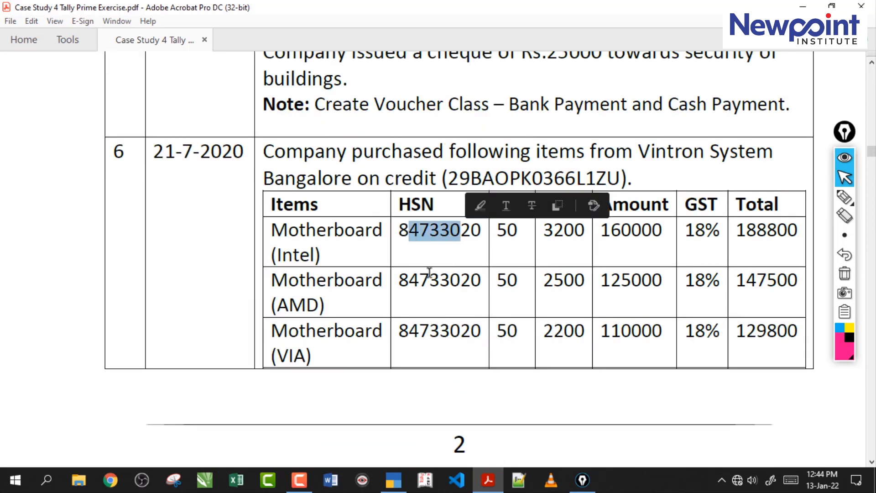
{"action": "left_click_drag", "start_coordinate": [420, 281], "coordinate": [462, 284]}
{"action": "left_click_drag", "start_coordinate": [421, 331], "coordinate": [438, 329]}
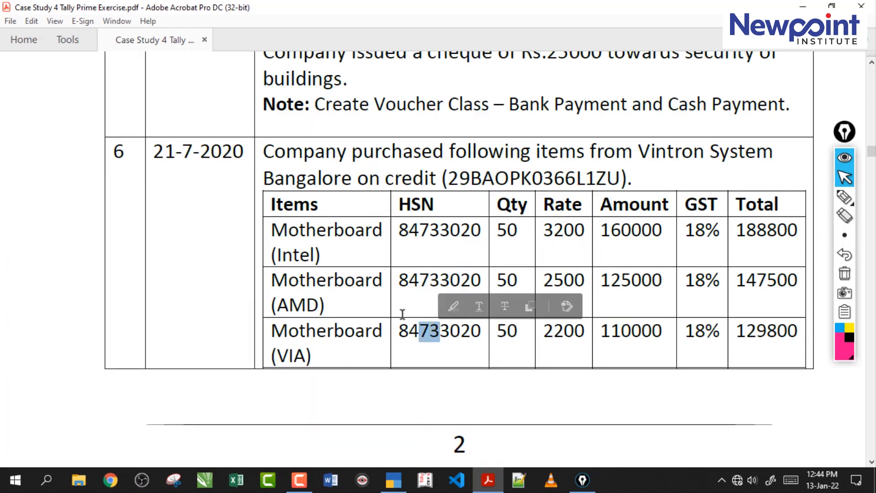
Step: Compare the names and HSN codes of the Intel, AMD and VIA motherboards in the exercise PDF
{"action": "left_click_drag", "start_coordinate": [409, 234], "coordinate": [458, 237]}
{"action": "left_click_drag", "start_coordinate": [420, 282], "coordinate": [450, 285]}
{"action": "left_click_drag", "start_coordinate": [423, 325], "coordinate": [423, 325]}
{"action": "left_click_drag", "start_coordinate": [400, 233], "coordinate": [474, 231]}
{"action": "left_click", "coordinate": [380, 232]}
{"action": "left_click_drag", "start_coordinate": [273, 230], "coordinate": [380, 237]}
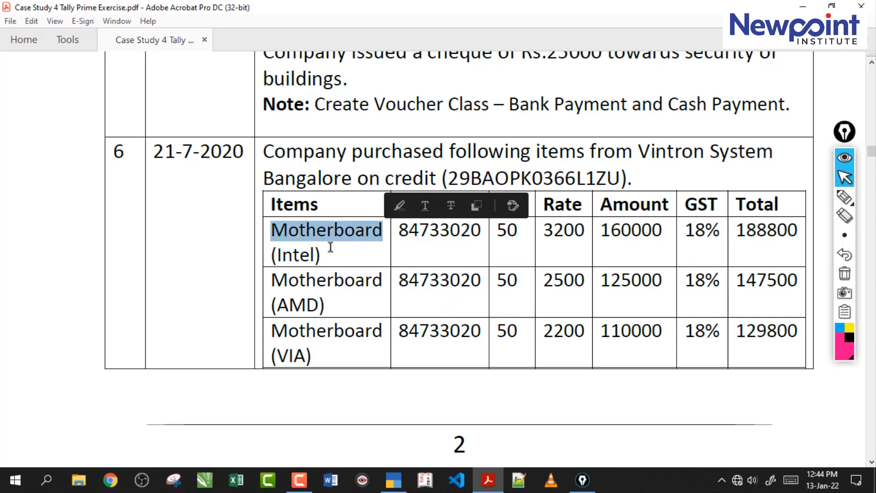
{"action": "left_click_drag", "start_coordinate": [323, 256], "coordinate": [472, 231]}
{"action": "left_click", "coordinate": [296, 259]}
{"action": "left_click", "coordinate": [460, 233]}
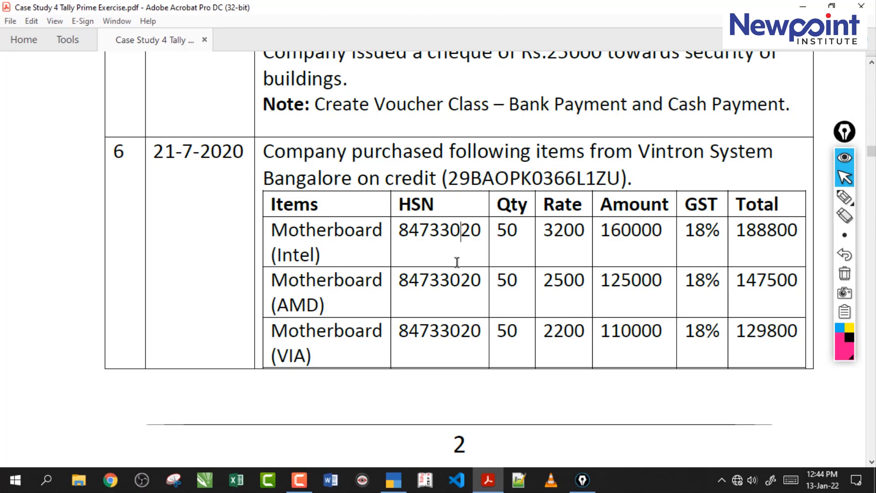
Step: Switch back to TallyPrime and save the Vintron System purchase voucher with its Igst line
{"action": "scroll", "coordinate": [457, 262], "scroll_direction": "down", "scroll_amount": 3}
{"action": "scroll", "coordinate": [456, 262], "scroll_direction": "down", "scroll_amount": 10}
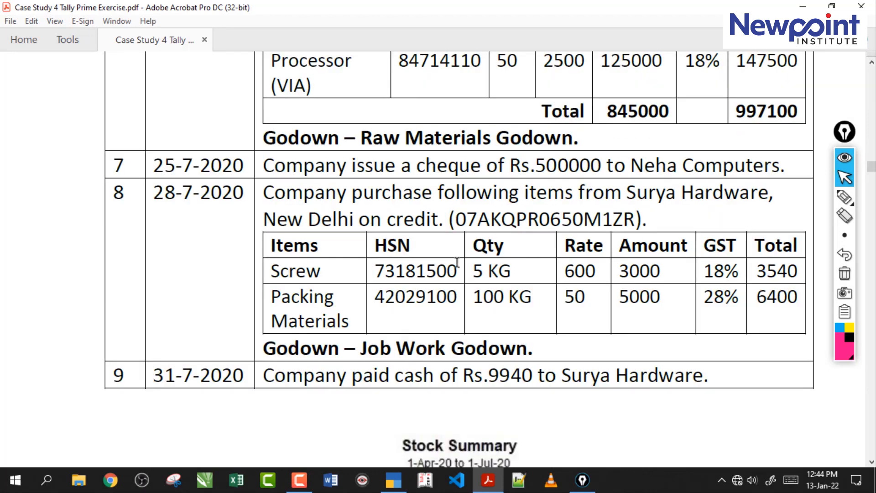
{"action": "key", "text": "alt+Tab"}
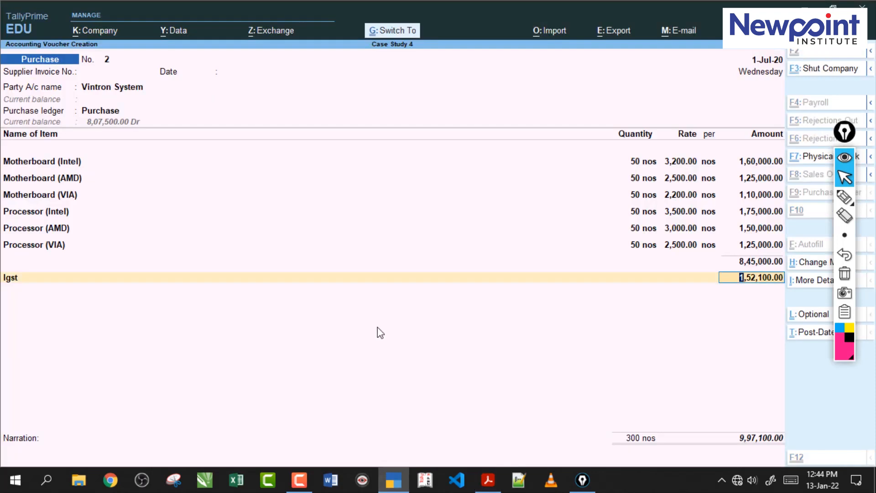
{"action": "key", "text": "ctrl+a"}
Step: Check transaction 7 in the exercise PDF and start a payment voucher in TallyPrime with the Bank Payment class
{"action": "key", "text": "alt+Tab"}
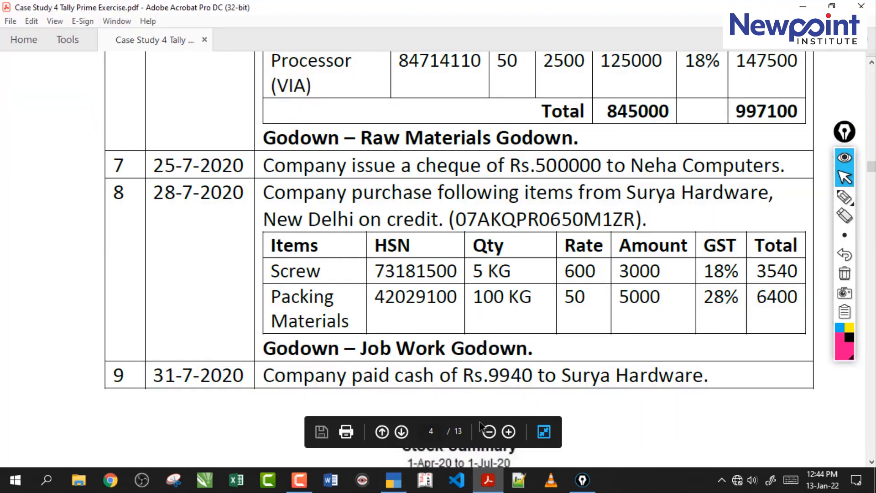
{"action": "left_click_drag", "start_coordinate": [294, 169], "coordinate": [422, 167]}
{"action": "left_click", "coordinate": [509, 165]}
{"action": "left_click", "coordinate": [394, 482]}
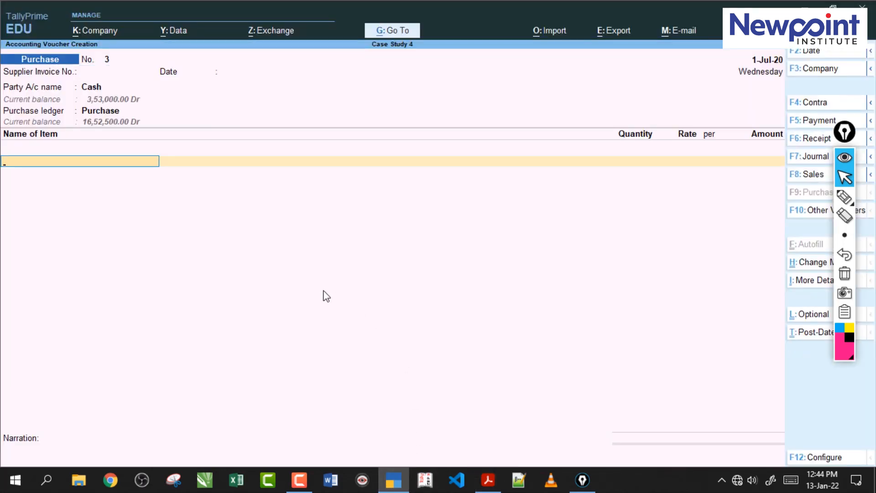
{"action": "key", "text": "F5"}
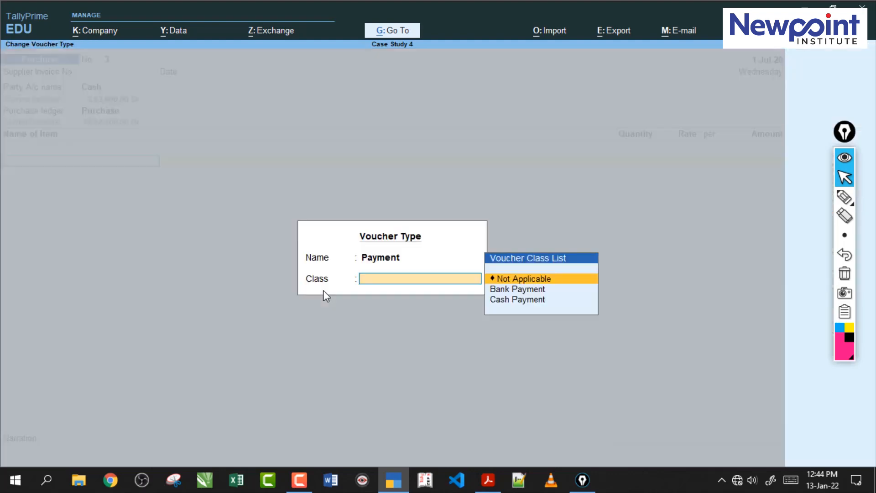
{"action": "key", "text": "Down"}
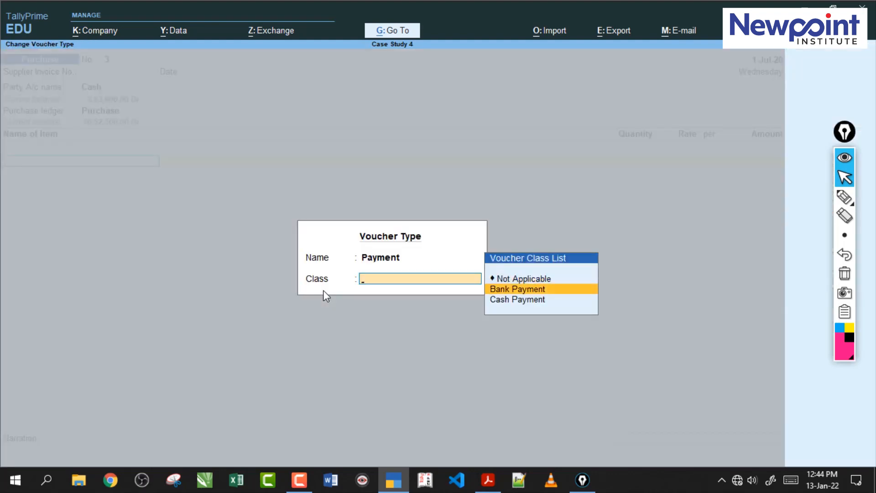
{"action": "key", "text": "Return"}
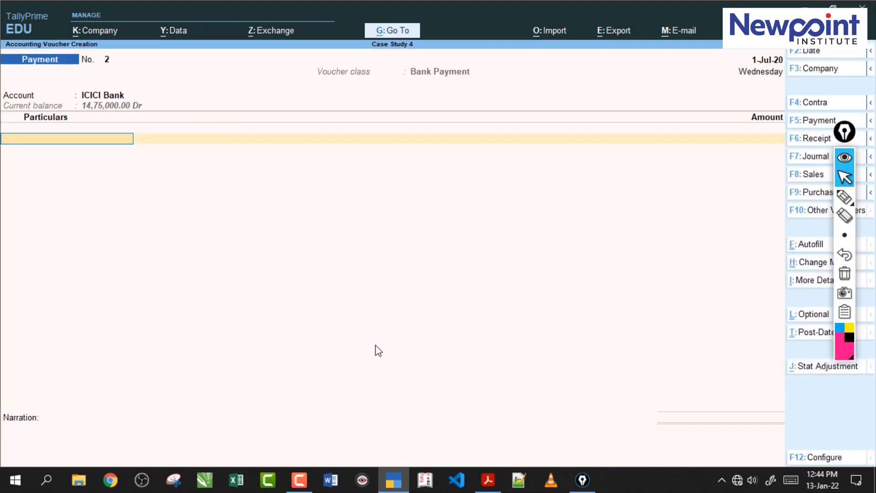
Step: Enter Neha Computers in the payment voucher for 500000 and adjust the full amount as Agst Ref against bill 1
{"action": "left_click", "coordinate": [490, 486]}
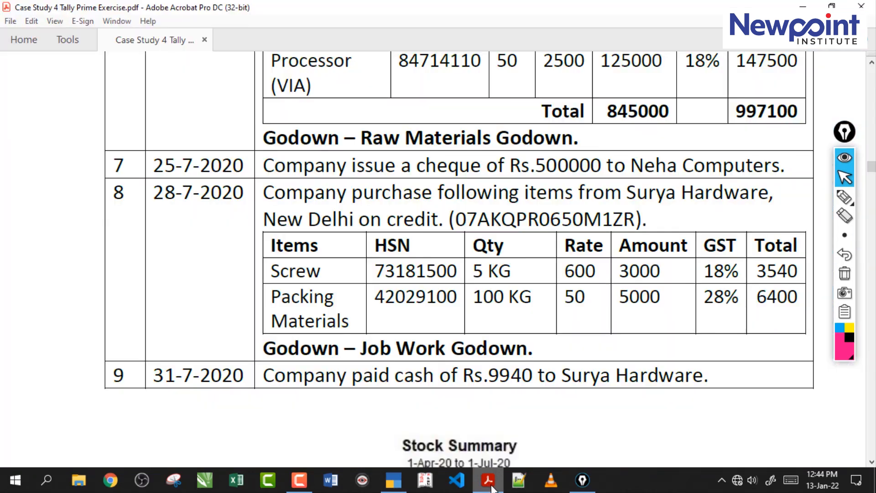
{"action": "left_click", "coordinate": [492, 485]}
{"action": "type", "text": "N"}
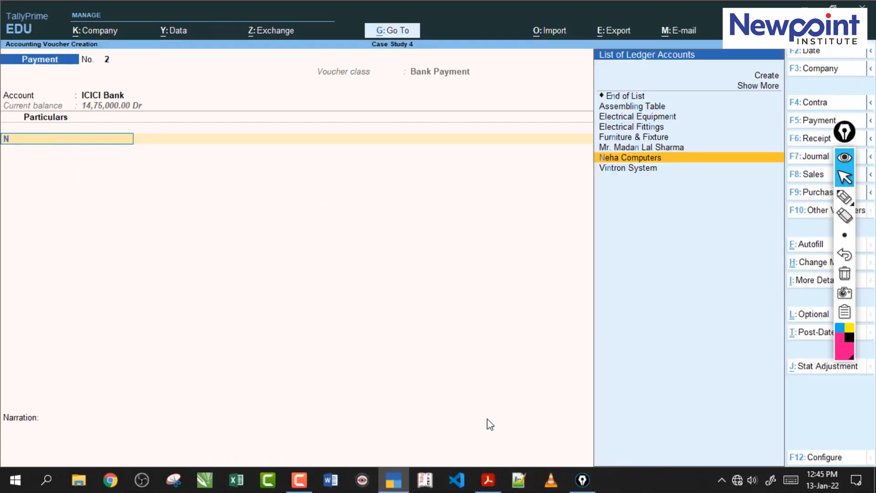
{"action": "key", "text": "Return"}
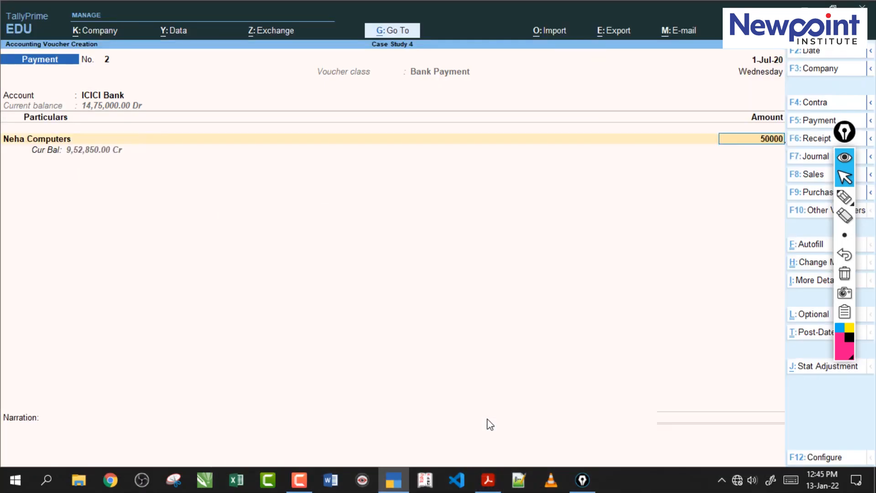
{"action": "key", "text": "Return"}
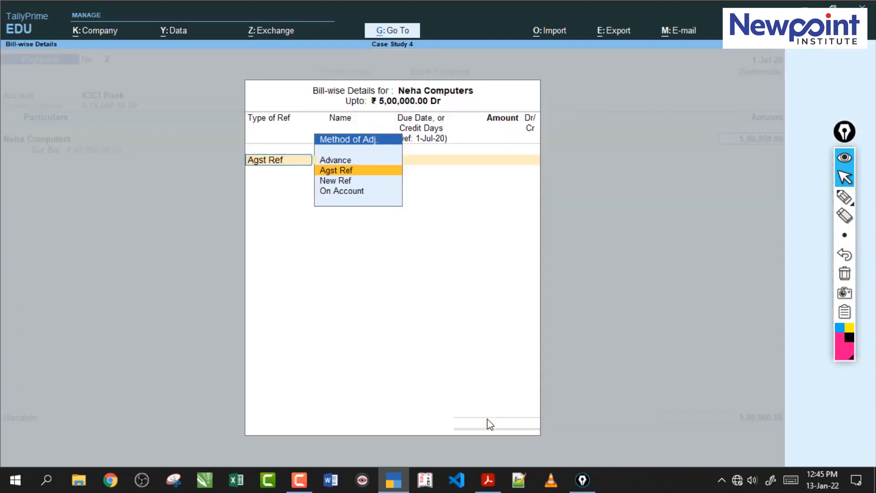
{"action": "key", "text": "Return"}
{"action": "key", "text": "Return"}
{"action": "key", "text": "Return"}
{"action": "key", "text": "Return"}
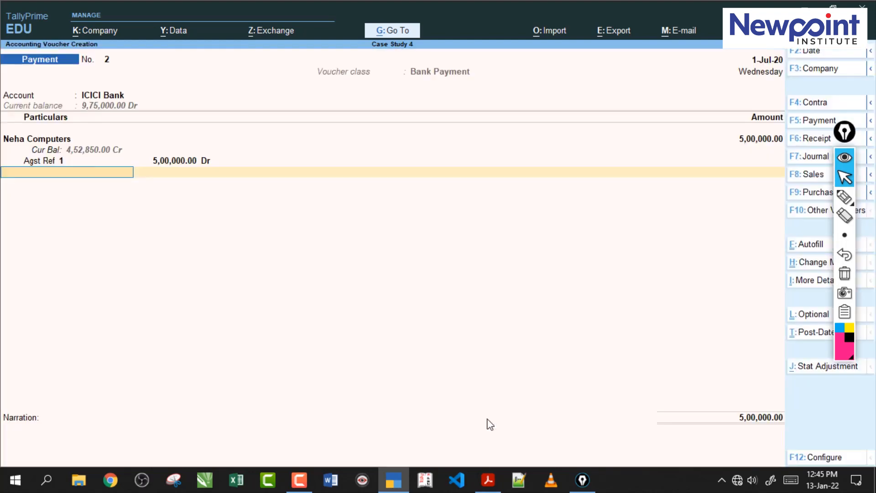
Step: Allocate the ICICI Bank payment as a cheque without an instrument number, dated 1-7, and save the payment voucher
{"action": "key", "text": "Return"}
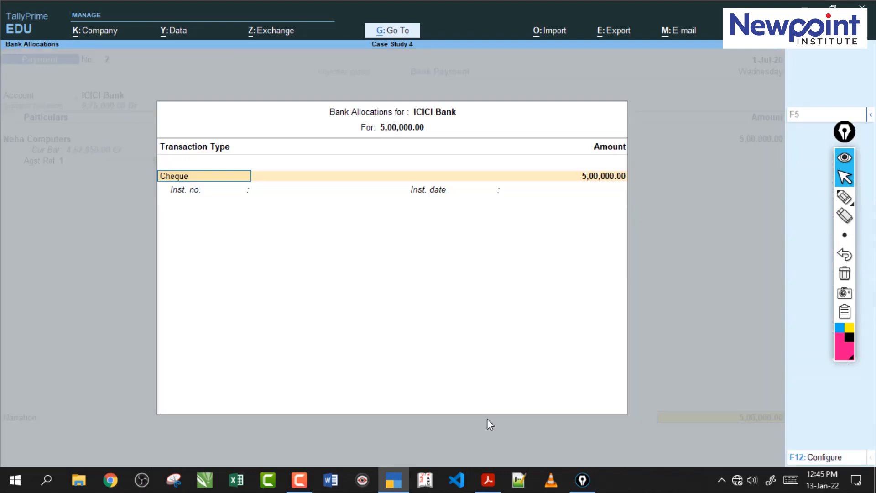
{"action": "key", "text": "Return"}
{"action": "key", "text": "Return"}
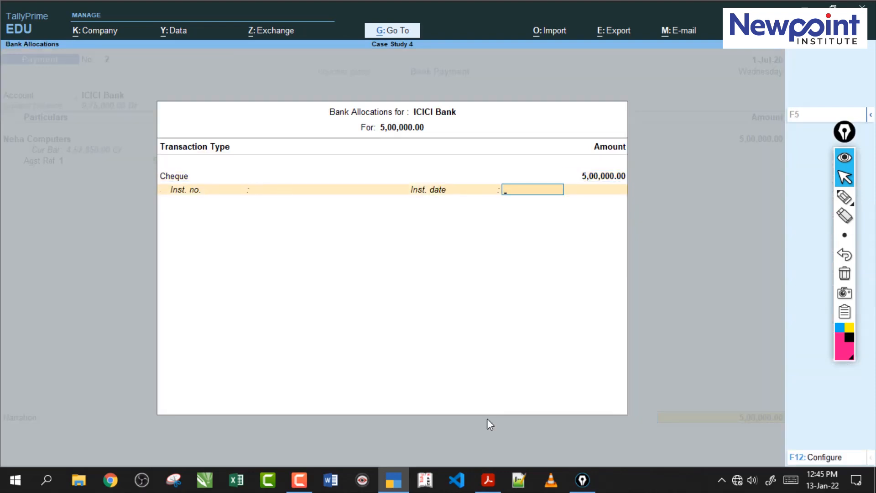
{"action": "type", "text": "1-7"}
{"action": "key", "text": "Return"}
{"action": "key", "text": "Return"}
{"action": "key", "text": "Return"}
{"action": "key", "text": "Return"}
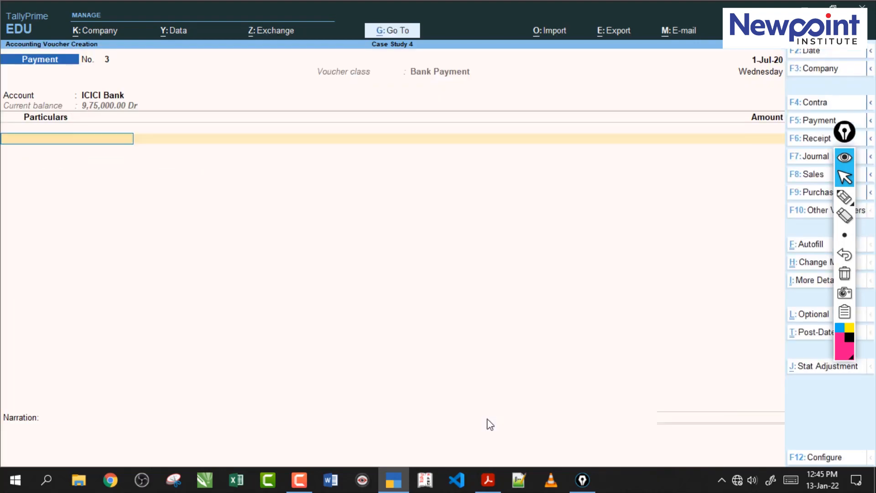
Step: Read transaction 8 in the exercise PDF, noting the supplier, its city, the credit terms and the two items
{"action": "left_click", "coordinate": [488, 480]}
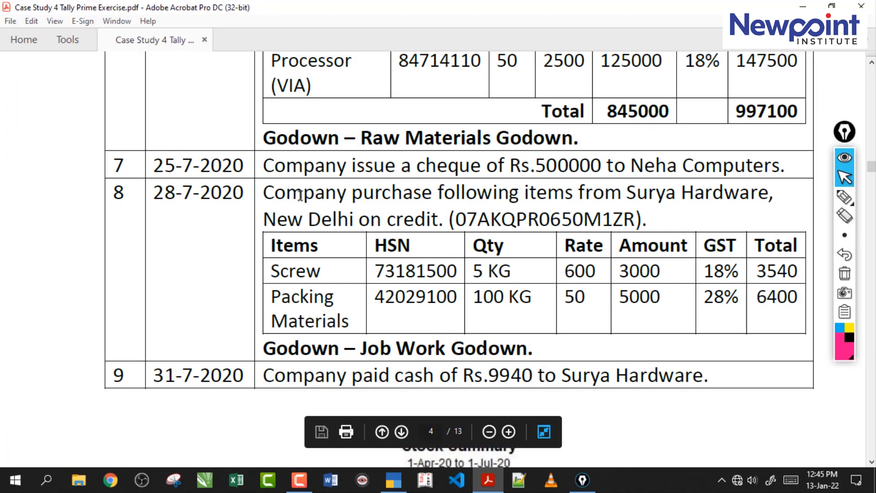
{"action": "left_click_drag", "start_coordinate": [269, 193], "coordinate": [519, 194]}
{"action": "left_click", "coordinate": [546, 201]}
{"action": "left_click_drag", "start_coordinate": [619, 193], "coordinate": [770, 194]}
{"action": "left_click_drag", "start_coordinate": [264, 221], "coordinate": [441, 224]}
{"action": "left_click", "coordinate": [399, 225]}
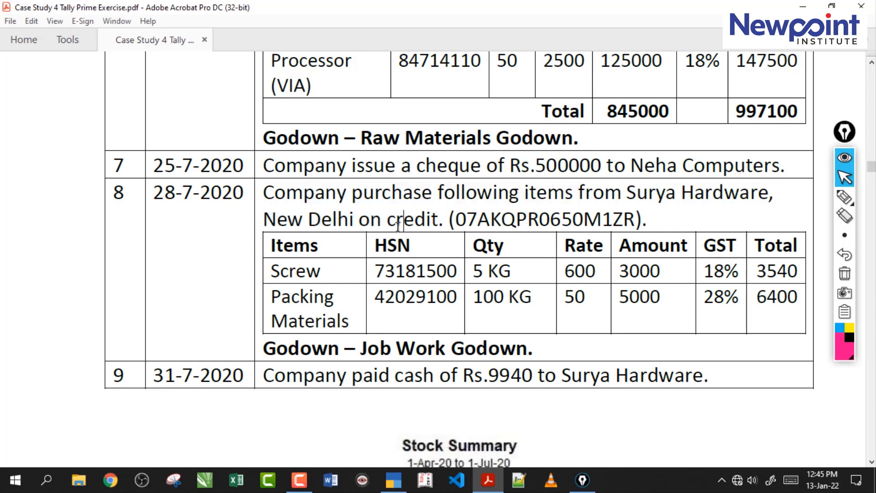
{"action": "left_click_drag", "start_coordinate": [321, 273], "coordinate": [349, 323]}
{"action": "left_click", "coordinate": [318, 321]}
{"action": "scroll", "coordinate": [419, 267], "scroll_direction": "up", "scroll_amount": 3}
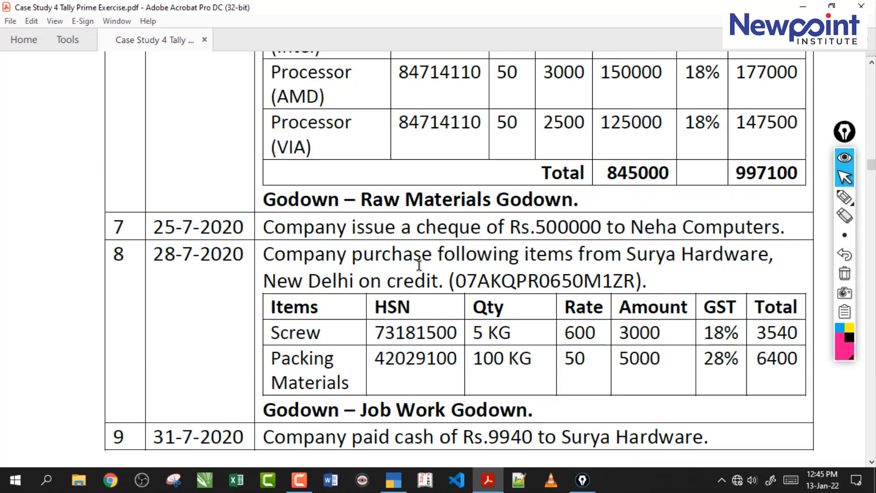
{"action": "scroll", "coordinate": [304, 141], "scroll_direction": "down", "scroll_amount": 3}
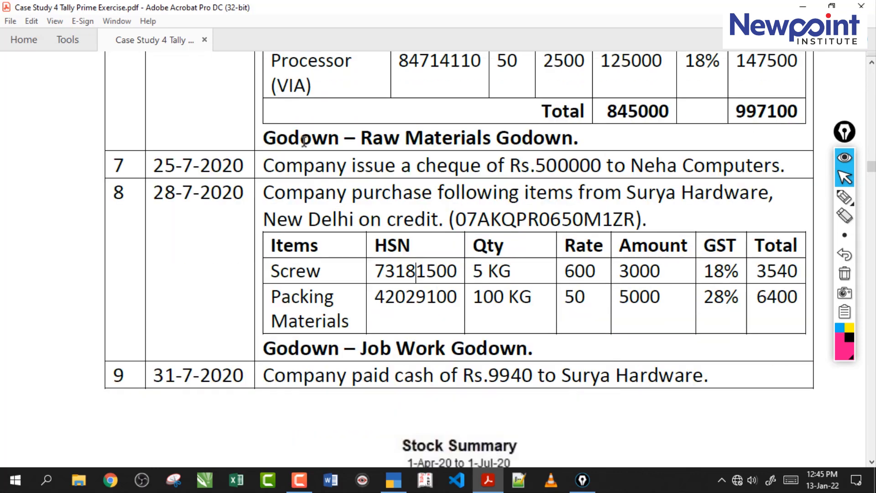
Step: Examine the Screw and Packing Materials rows of transaction 8, especially their quantities and units
{"action": "double_click", "coordinate": [295, 272]}
{"action": "left_click", "coordinate": [325, 295]}
{"action": "left_click_drag", "start_coordinate": [493, 271], "coordinate": [512, 297]}
{"action": "left_click", "coordinate": [528, 297]}
{"action": "left_click_drag", "start_coordinate": [492, 270], "coordinate": [513, 273]}
{"action": "left_click", "coordinate": [504, 278]}
{"action": "double_click", "coordinate": [282, 273]}
{"action": "left_click", "coordinate": [416, 272]}
{"action": "left_click_drag", "start_coordinate": [474, 272], "coordinate": [512, 275]}
{"action": "left_click", "coordinate": [490, 276]}
{"action": "left_click", "coordinate": [489, 274]}
{"action": "left_click", "coordinate": [501, 277]}
{"action": "left_click_drag", "start_coordinate": [512, 273], "coordinate": [489, 274]}
{"action": "left_click", "coordinate": [500, 276]}
Step: Mark purchase, New Delhi and Job Work Godown in transaction 8 with the pen, add C and S, and clear the ink
{"action": "left_click", "coordinate": [845, 198]}
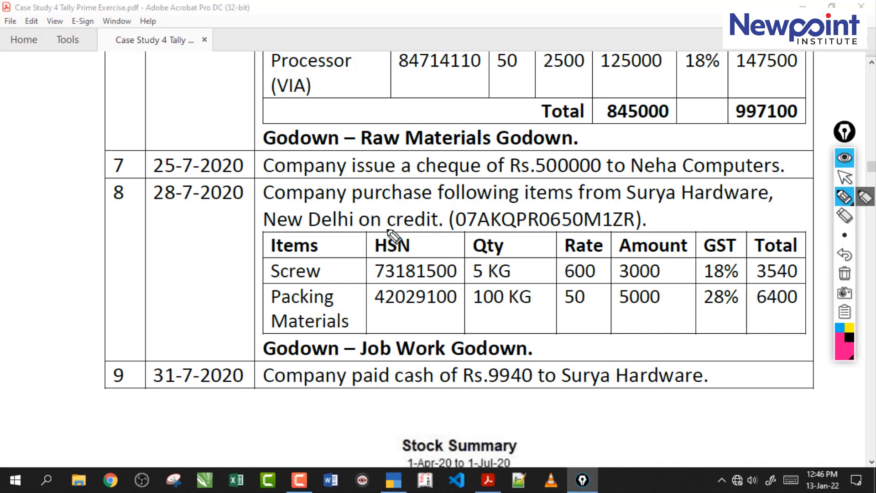
{"action": "left_click_drag", "start_coordinate": [388, 210], "coordinate": [365, 205]}
{"action": "left_click_drag", "start_coordinate": [280, 227], "coordinate": [356, 222]}
{"action": "left_click_drag", "start_coordinate": [442, 212], "coordinate": [431, 263]}
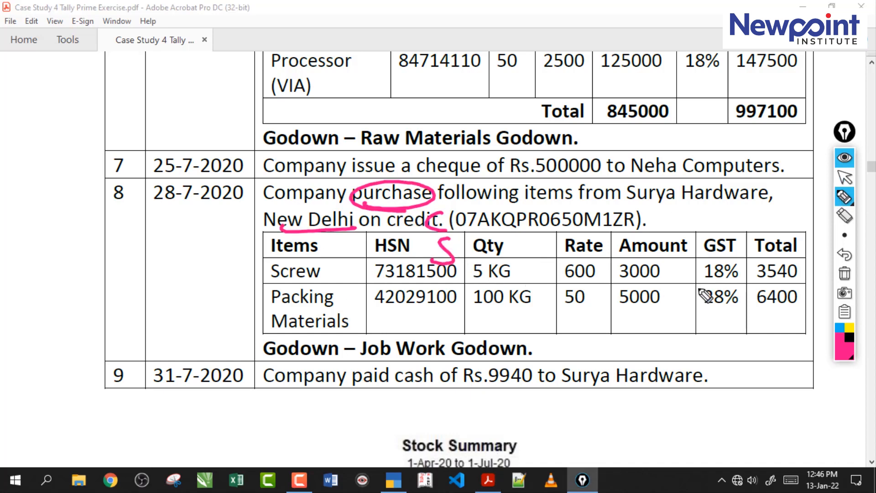
{"action": "mouse_move", "coordinate": [366, 359]}
{"action": "left_mouse_down"}
{"action": "mouse_move", "coordinate": [441, 364]}
{"action": "mouse_move", "coordinate": [345, 358]}
{"action": "mouse_move", "coordinate": [406, 362]}
{"action": "left_mouse_up"}
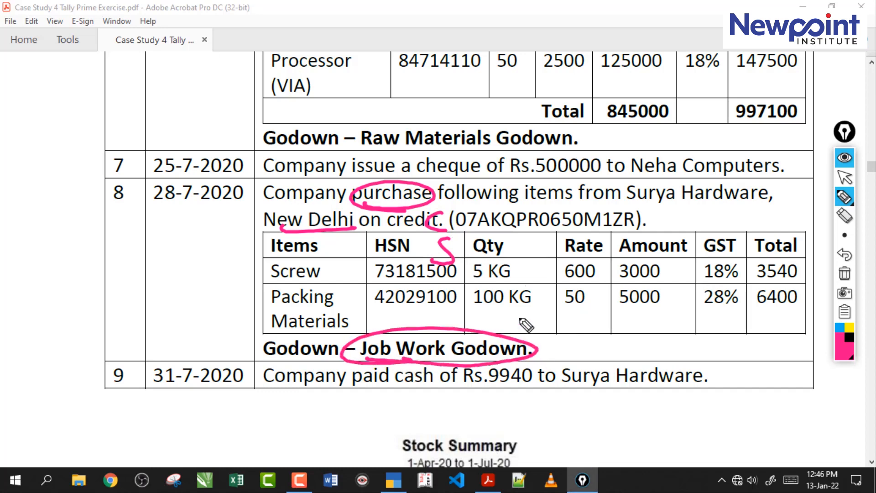
{"action": "left_click", "coordinate": [845, 277]}
Step: Bracket the Screw and Packing Materials items, circle both godown names with linking arrows in pen, and clear all the ink
{"action": "mouse_move", "coordinate": [274, 267]}
{"action": "left_mouse_down"}
{"action": "mouse_move", "coordinate": [237, 314]}
{"action": "mouse_move", "coordinate": [269, 315]}
{"action": "left_mouse_up"}
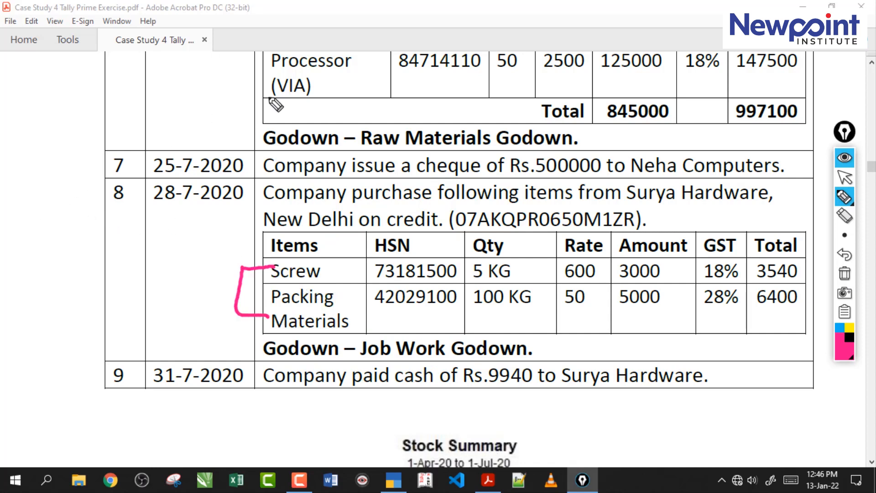
{"action": "mouse_move", "coordinate": [199, 88]}
{"action": "left_mouse_down"}
{"action": "mouse_move", "coordinate": [242, 81]}
{"action": "mouse_move", "coordinate": [252, 89]}
{"action": "left_mouse_up"}
{"action": "mouse_move", "coordinate": [270, 66]}
{"action": "left_mouse_down"}
{"action": "mouse_move", "coordinate": [283, 82]}
{"action": "mouse_move", "coordinate": [324, 81]}
{"action": "left_mouse_up"}
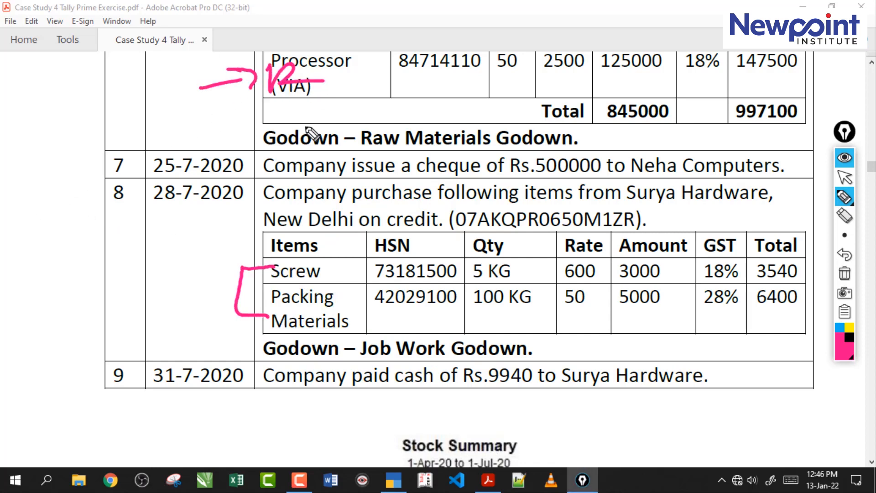
{"action": "mouse_move", "coordinate": [274, 269]}
{"action": "left_mouse_down"}
{"action": "mouse_move", "coordinate": [231, 278]}
{"action": "mouse_move", "coordinate": [269, 318]}
{"action": "left_mouse_up"}
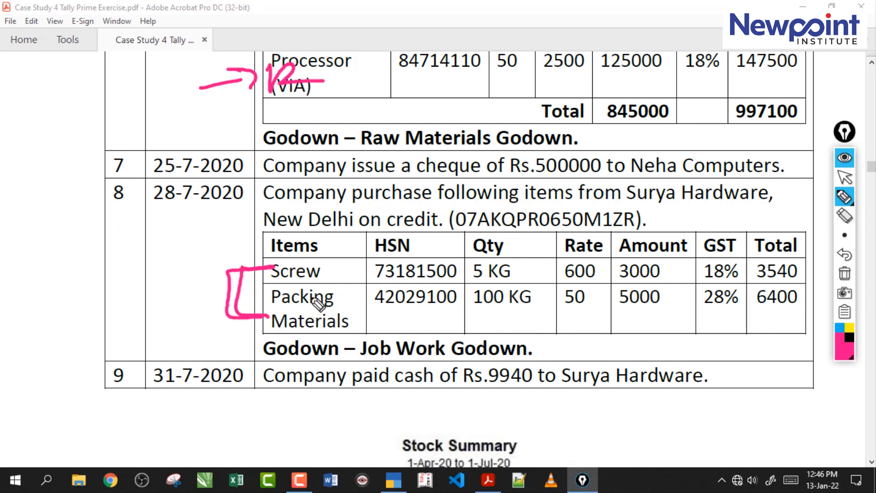
{"action": "left_click_drag", "start_coordinate": [324, 275], "coordinate": [362, 269]}
{"action": "left_click_drag", "start_coordinate": [340, 308], "coordinate": [370, 300]}
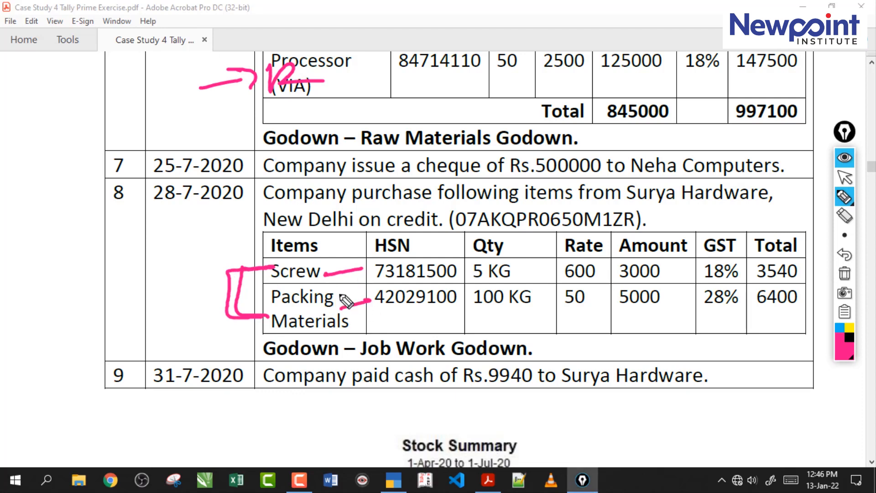
{"action": "mouse_move", "coordinate": [385, 363]}
{"action": "left_mouse_down"}
{"action": "mouse_move", "coordinate": [534, 347]}
{"action": "mouse_move", "coordinate": [365, 358]}
{"action": "mouse_move", "coordinate": [415, 362]}
{"action": "left_mouse_up"}
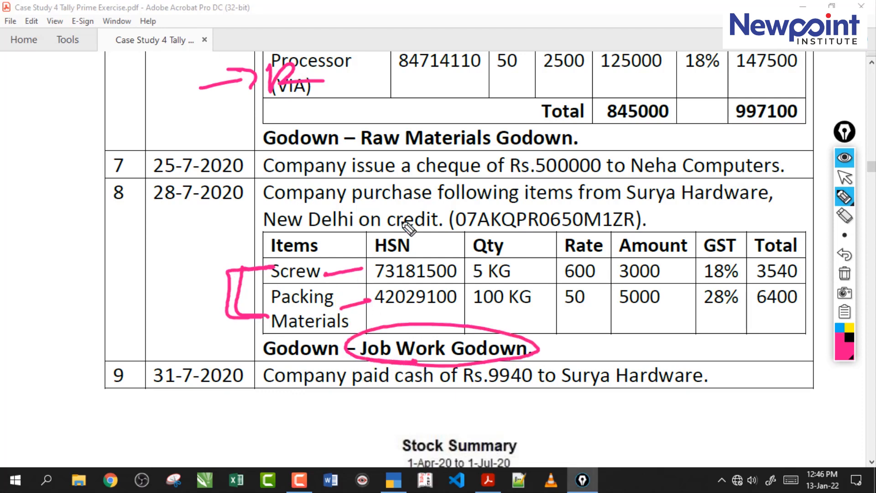
{"action": "mouse_move", "coordinate": [376, 153]}
{"action": "left_mouse_down"}
{"action": "mouse_move", "coordinate": [443, 158]}
{"action": "mouse_move", "coordinate": [455, 292]}
{"action": "left_mouse_up"}
{"action": "left_click_drag", "start_coordinate": [427, 252], "coordinate": [488, 277]}
{"action": "left_click_drag", "start_coordinate": [371, 357], "coordinate": [482, 356]}
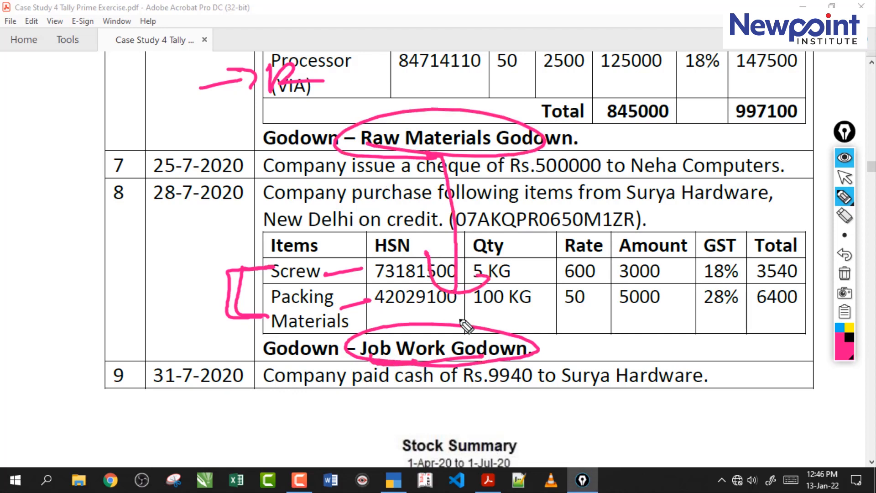
{"action": "left_click", "coordinate": [844, 273]}
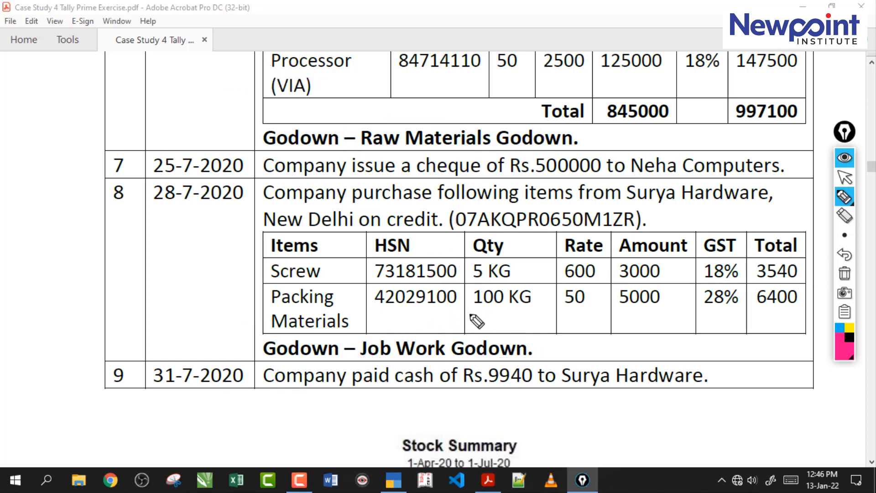
Step: Box Job Work Godown in pen, write and circle Raw with an arrow to Processor (VIA), and draw an arrow down to transaction 8
{"action": "mouse_move", "coordinate": [356, 327]}
{"action": "left_mouse_down"}
{"action": "mouse_move", "coordinate": [388, 372]}
{"action": "mouse_move", "coordinate": [340, 325]}
{"action": "mouse_move", "coordinate": [368, 329]}
{"action": "left_mouse_up"}
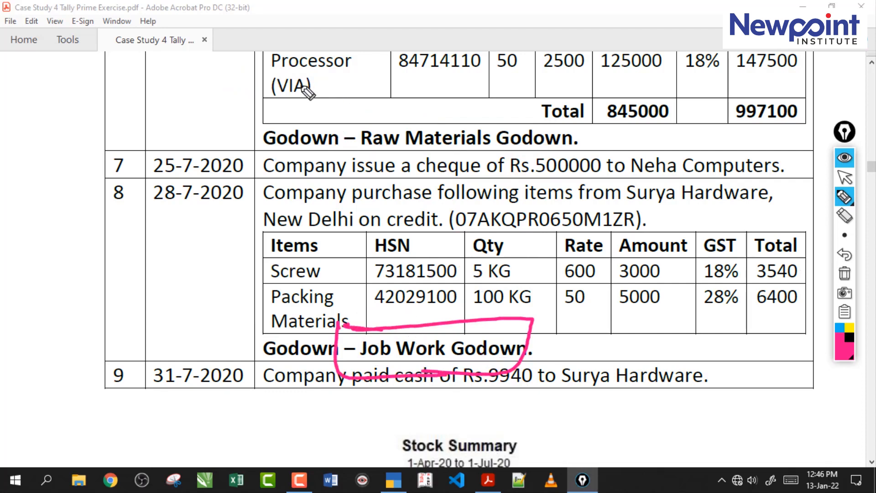
{"action": "mouse_move", "coordinate": [201, 83]}
{"action": "left_mouse_down"}
{"action": "mouse_move", "coordinate": [242, 73]}
{"action": "mouse_move", "coordinate": [249, 90]}
{"action": "left_mouse_up"}
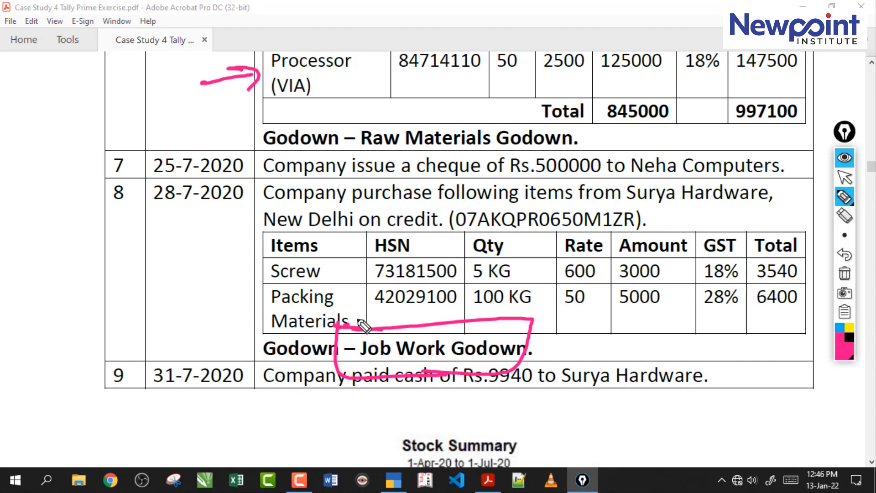
{"action": "mouse_move", "coordinate": [128, 82]}
{"action": "left_mouse_down"}
{"action": "mouse_move", "coordinate": [130, 91]}
{"action": "mouse_move", "coordinate": [173, 104]}
{"action": "mouse_move", "coordinate": [199, 83]}
{"action": "mouse_move", "coordinate": [137, 88]}
{"action": "mouse_move", "coordinate": [171, 141]}
{"action": "mouse_move", "coordinate": [193, 133]}
{"action": "left_mouse_up"}
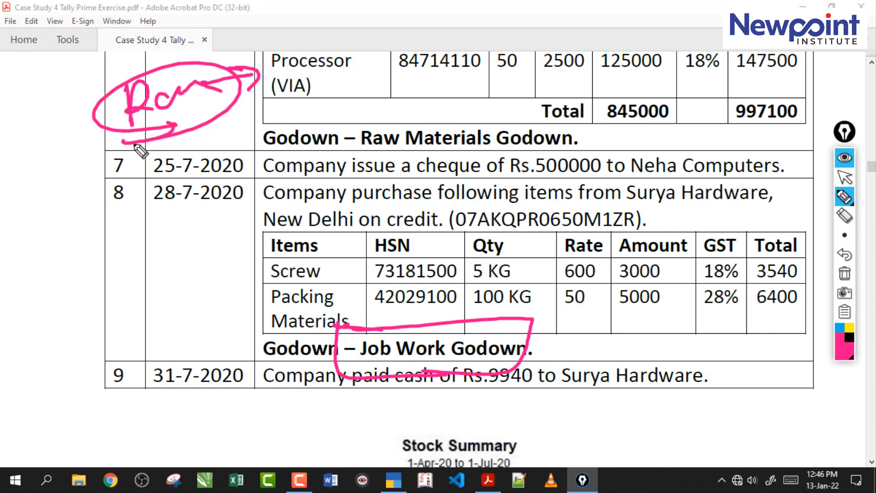
{"action": "left_click_drag", "start_coordinate": [153, 147], "coordinate": [162, 240]}
{"action": "left_click_drag", "start_coordinate": [143, 212], "coordinate": [203, 247]}
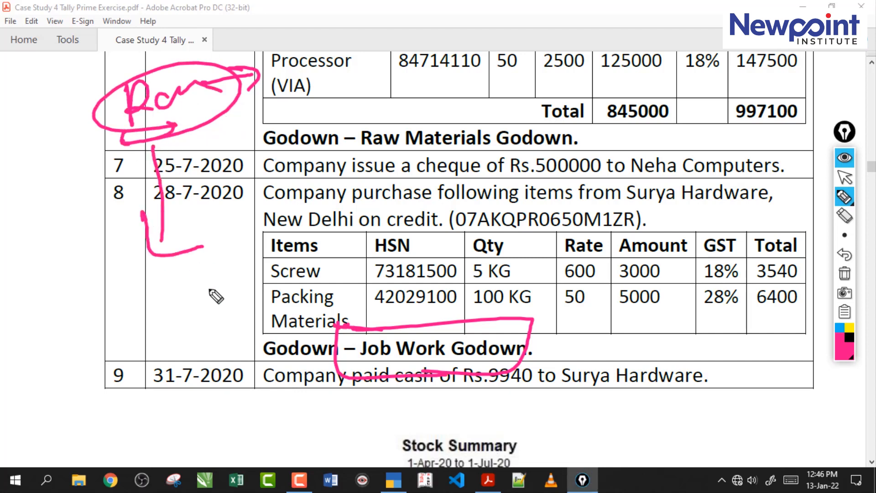
Step: Write and circle JW in pen below the arrow, tick Screw and Packing Materials, circle Job Work Godown, and clear all the ink
{"action": "left_click_drag", "start_coordinate": [129, 277], "coordinate": [185, 271]}
{"action": "left_click_drag", "start_coordinate": [170, 272], "coordinate": [158, 298]}
{"action": "mouse_move", "coordinate": [181, 285]}
{"action": "left_mouse_down"}
{"action": "mouse_move", "coordinate": [190, 294]}
{"action": "mouse_move", "coordinate": [229, 281]}
{"action": "left_mouse_up"}
{"action": "mouse_move", "coordinate": [138, 306]}
{"action": "left_mouse_down"}
{"action": "mouse_move", "coordinate": [188, 302]}
{"action": "mouse_move", "coordinate": [133, 307]}
{"action": "left_mouse_up"}
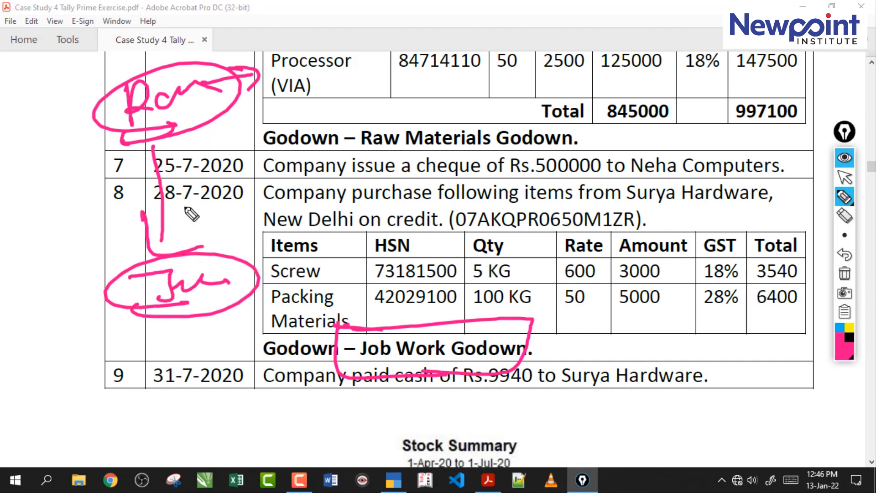
{"action": "left_click_drag", "start_coordinate": [329, 277], "coordinate": [362, 271]}
{"action": "left_click_drag", "start_coordinate": [342, 305], "coordinate": [365, 300]}
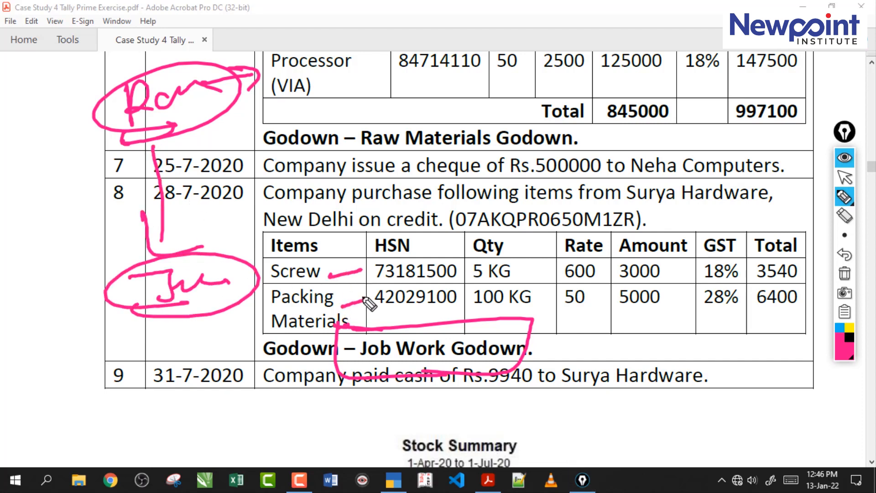
{"action": "left_click_drag", "start_coordinate": [379, 366], "coordinate": [358, 365]}
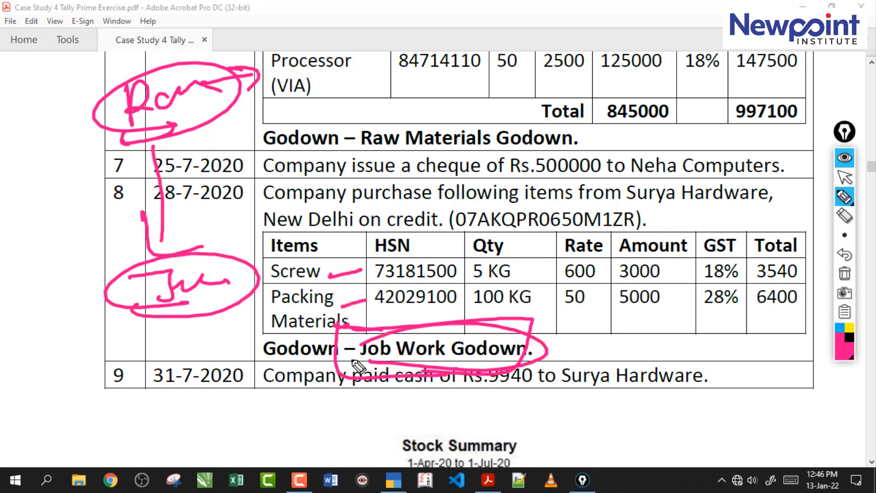
{"action": "left_click", "coordinate": [844, 273]}
{"action": "left_click", "coordinate": [845, 179]}
{"action": "left_click", "coordinate": [422, 195]}
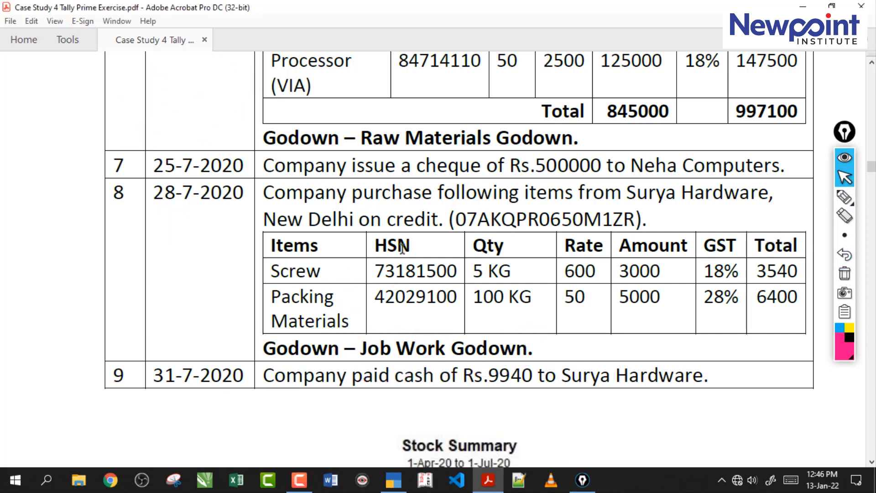
Step: Highlight the Screw and Packing Materials quantities in transaction 8 in turn, and deselect the text
{"action": "left_click_drag", "start_coordinate": [512, 271], "coordinate": [475, 272]}
{"action": "left_click_drag", "start_coordinate": [531, 297], "coordinate": [483, 297]}
{"action": "left_click", "coordinate": [427, 219]}
Step: Switch to TallyPrime and open a purchase voucher, leaving the supplier invoice number and date empty
{"action": "left_click", "coordinate": [406, 480]}
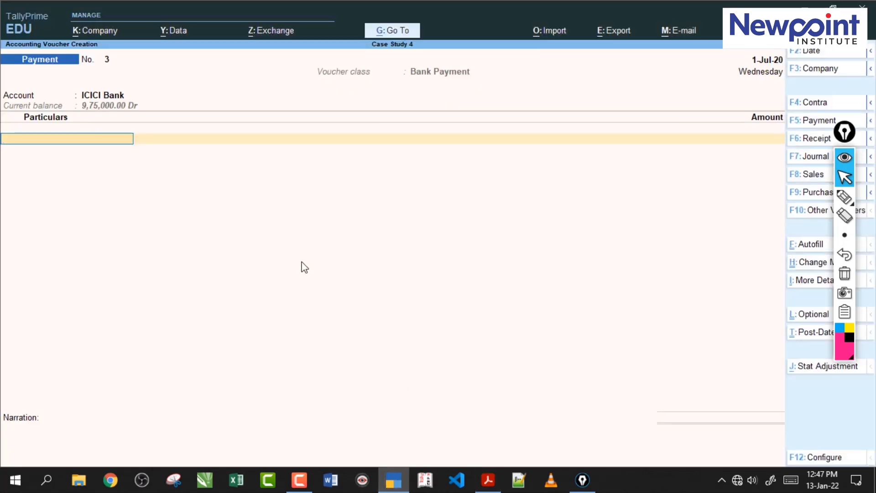
{"action": "key", "text": "F9"}
{"action": "key", "text": "Return"}
{"action": "key", "text": "Return"}
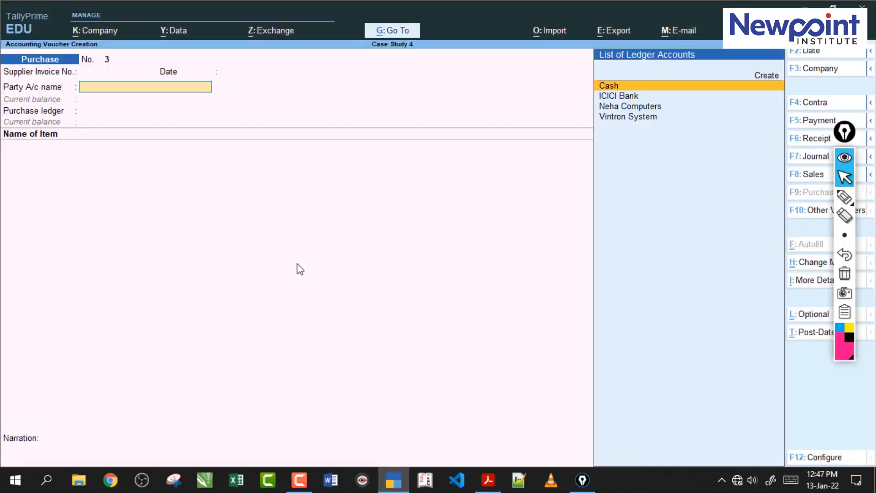
Step: Copy Surya Hardware from transaction 8 in the Acrobat exercise and use it as the name of a new party ledger in TallyPrime
{"action": "left_click", "coordinate": [487, 480]}
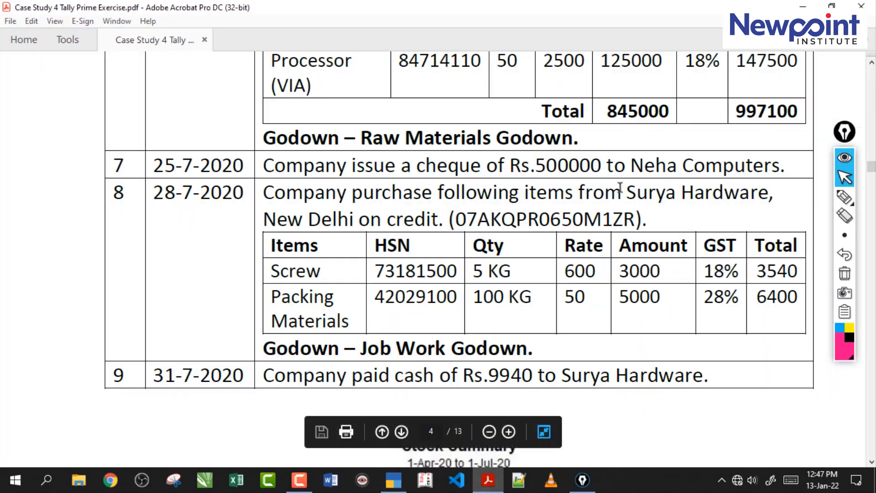
{"action": "left_click_drag", "start_coordinate": [626, 193], "coordinate": [769, 193]}
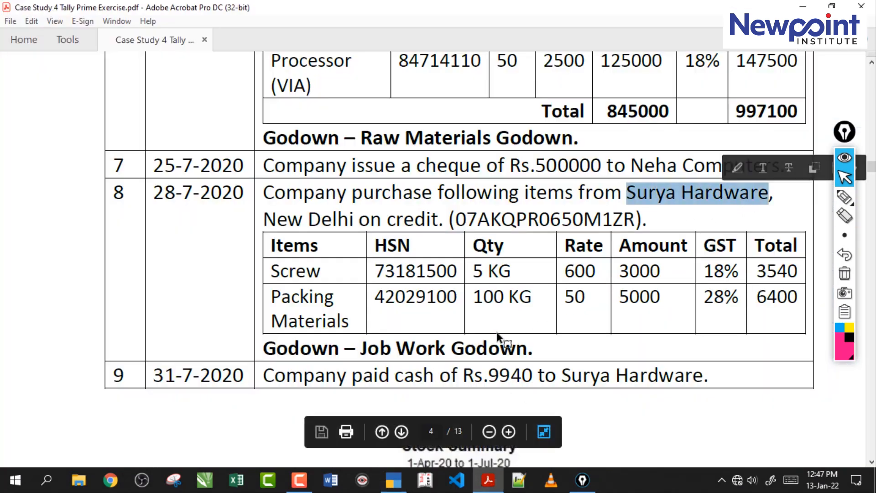
{"action": "left_click", "coordinate": [393, 480]}
{"action": "key", "text": "alt+c"}
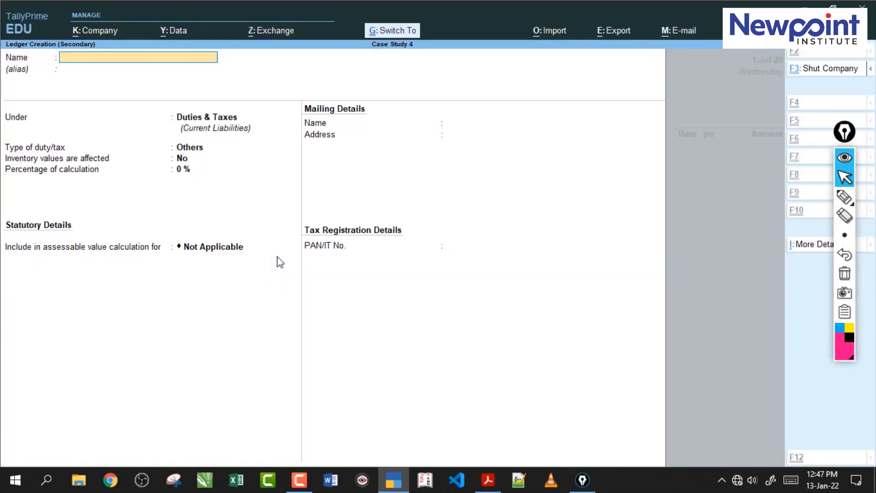
{"action": "key", "text": "ctrl+alt+v"}
{"action": "key", "text": "Return"}
Step: Place the Surya Hardware ledger under Sundry Creditors and accept its bill-by-bill, mailing and Regular registration details
{"action": "type", "text": "S"}
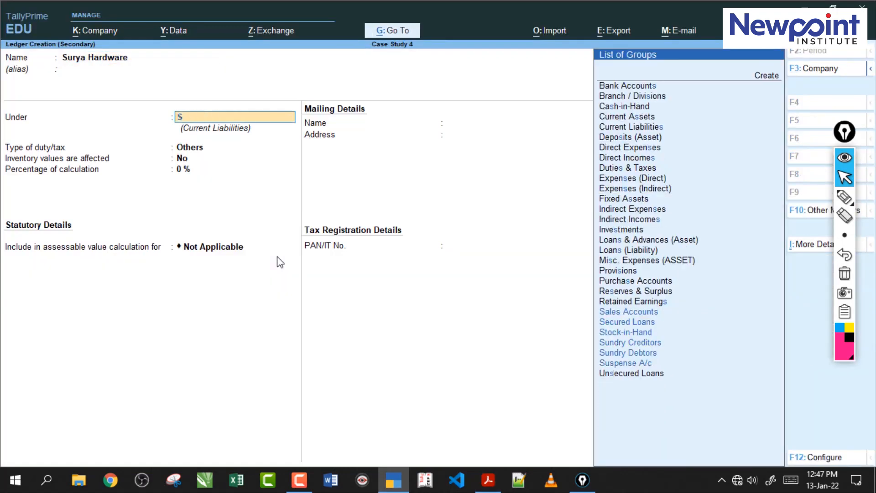
{"action": "key", "text": "Down"}
{"action": "key", "text": "Down"}
{"action": "key", "text": "Down"}
{"action": "key", "text": "Return"}
{"action": "key", "text": "Return"}
{"action": "key", "text": "Return"}
{"action": "key", "text": "Return"}
{"action": "key", "text": "Return"}
{"action": "key", "text": "Return"}
{"action": "key", "text": "Return"}
{"action": "key", "text": "Return"}
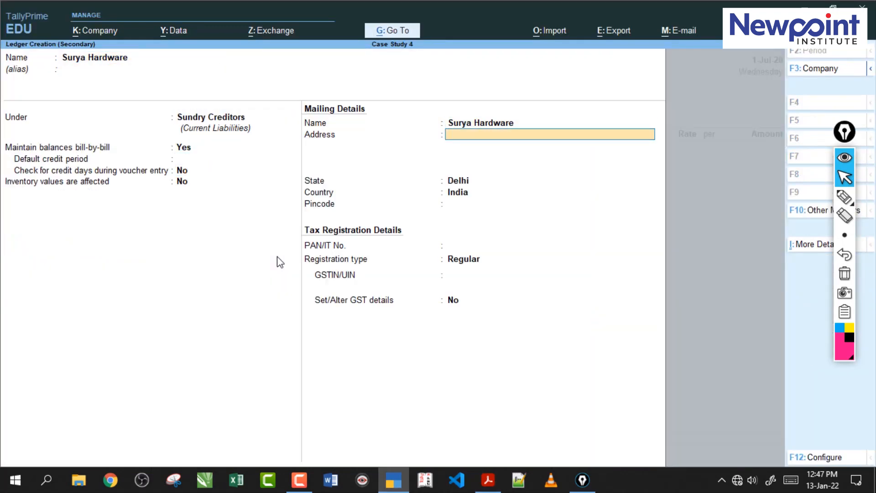
{"action": "key", "text": "Return"}
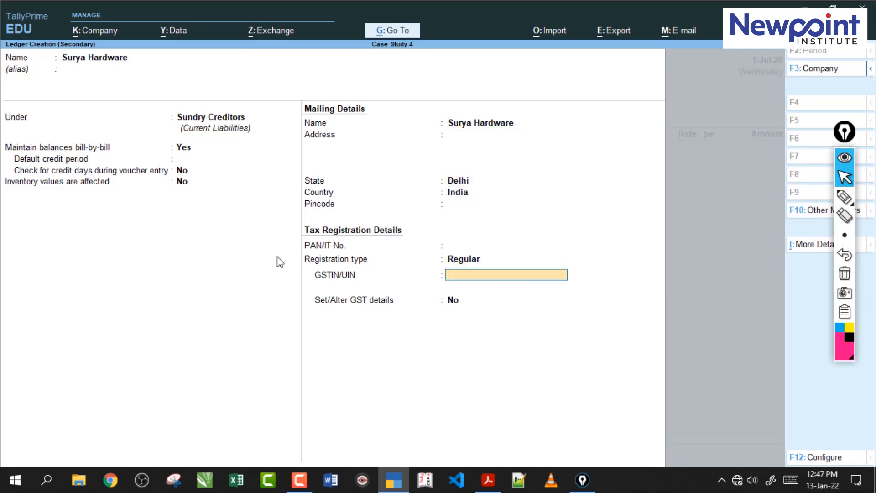
Step: Copy the supplier's GSTIN from transaction 8 in Acrobat into the TallyPrime ledger's GSTIN/UIN and save the ledger
{"action": "left_click", "coordinate": [488, 480]}
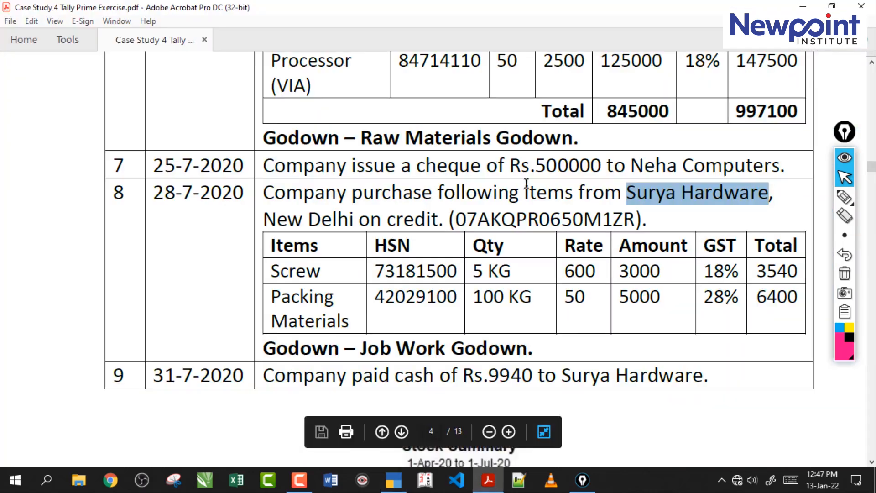
{"action": "left_click_drag", "start_coordinate": [456, 220], "coordinate": [637, 228]}
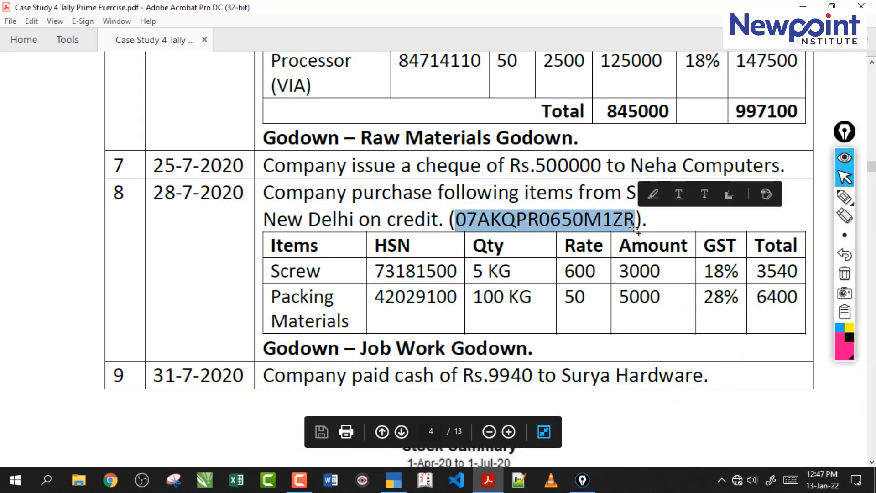
{"action": "left_click", "coordinate": [394, 479]}
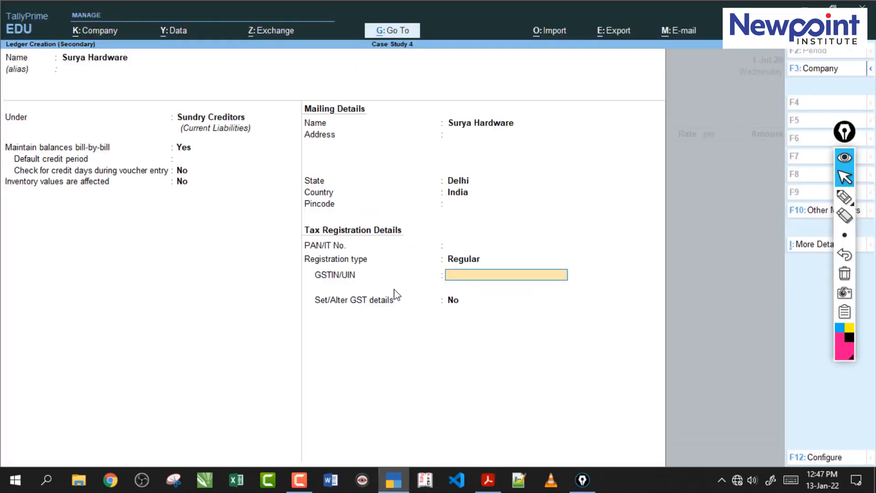
{"action": "key", "text": "ctrl+alt+v"}
{"action": "key", "text": "Return"}
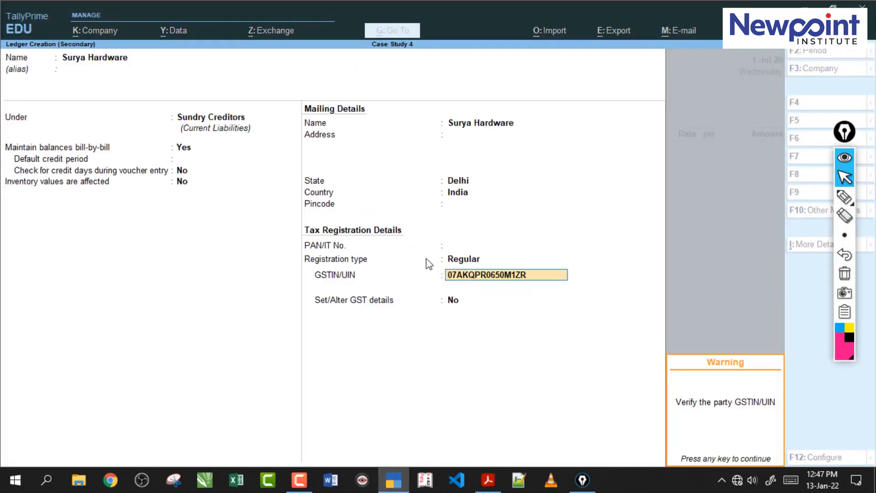
{"action": "key", "text": "Return"}
{"action": "key", "text": "Return"}
{"action": "key", "text": "Return"}
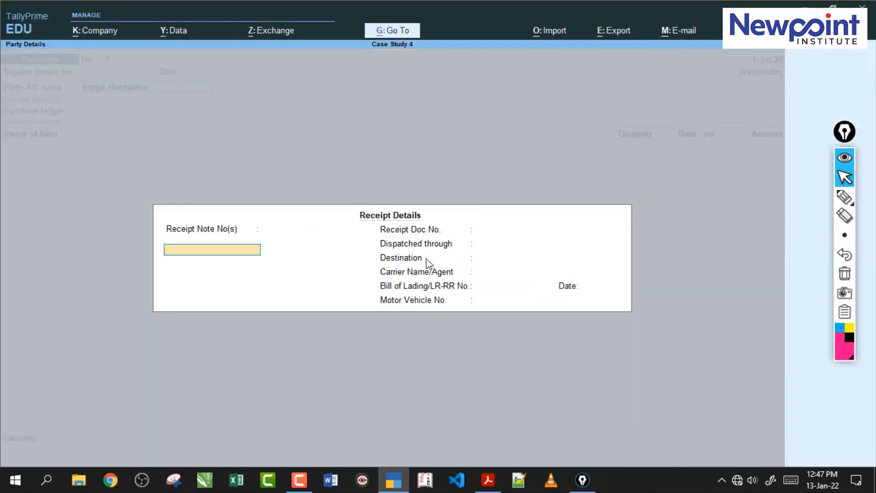
Step: Accept the receipt and party details unchanged and choose Purchase as the voucher's purchase ledger
{"action": "key", "text": "ctrl+a"}
{"action": "key", "text": "ctrl+a"}
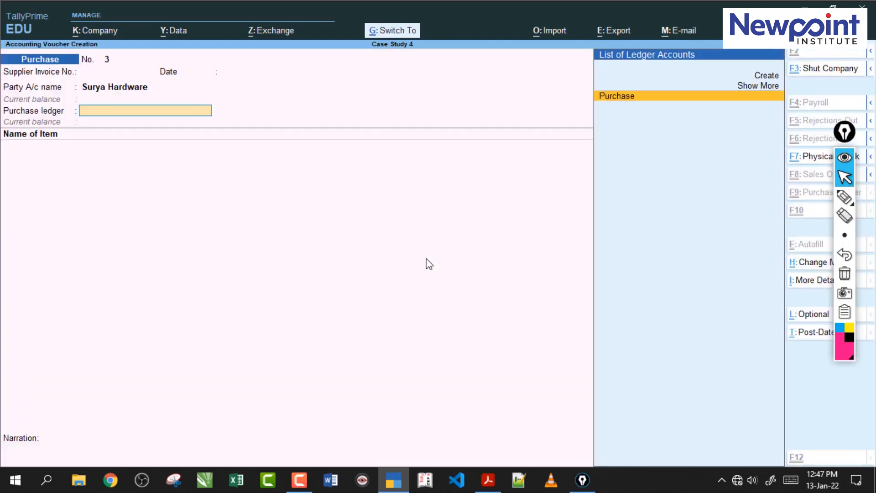
{"action": "key", "text": "Return"}
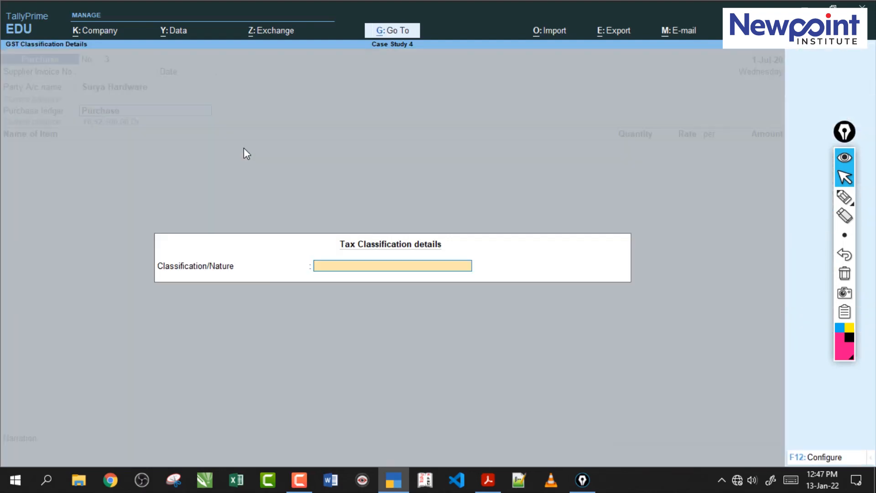
Step: Set the voucher's tax classification to Purchase Taxable
{"action": "type", "text": "P"}
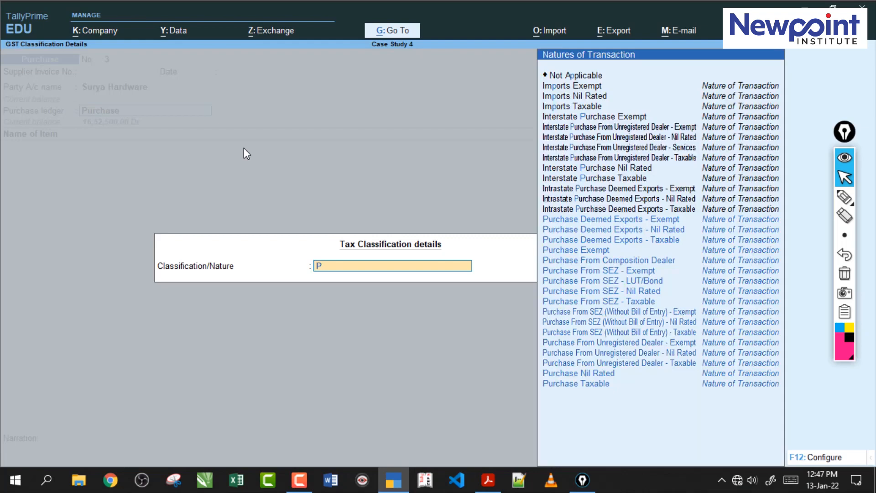
{"action": "key", "text": "Down"}
{"action": "key", "text": "Down"}
{"action": "key", "text": "Down"}
{"action": "key", "text": "Down"}
{"action": "key", "text": "Down"}
{"action": "key", "text": "Down"}
{"action": "key", "text": "Down"}
{"action": "key", "text": "Down"}
{"action": "key", "text": "Down"}
{"action": "key", "text": "Down"}
{"action": "key", "text": "Down"}
{"action": "key", "text": "Down"}
{"action": "key", "text": "Down"}
{"action": "key", "text": "Down"}
{"action": "key", "text": "Down"}
{"action": "key", "text": "Down"}
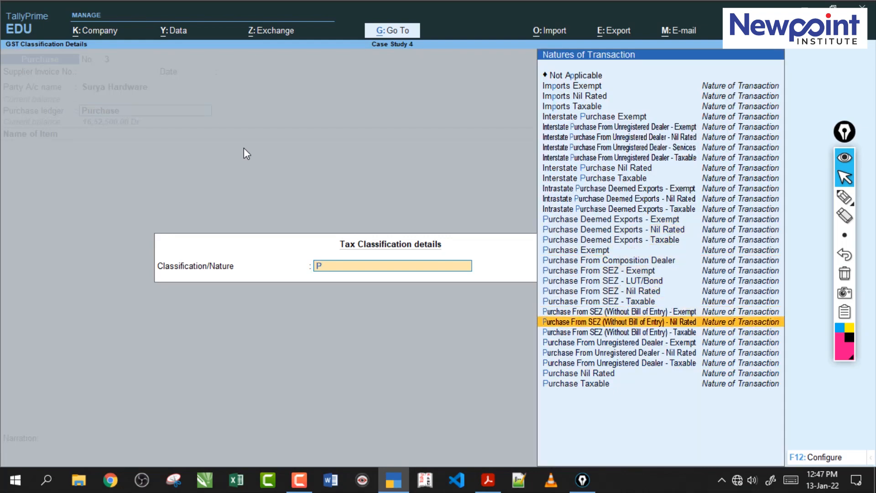
{"action": "key", "text": "Return"}
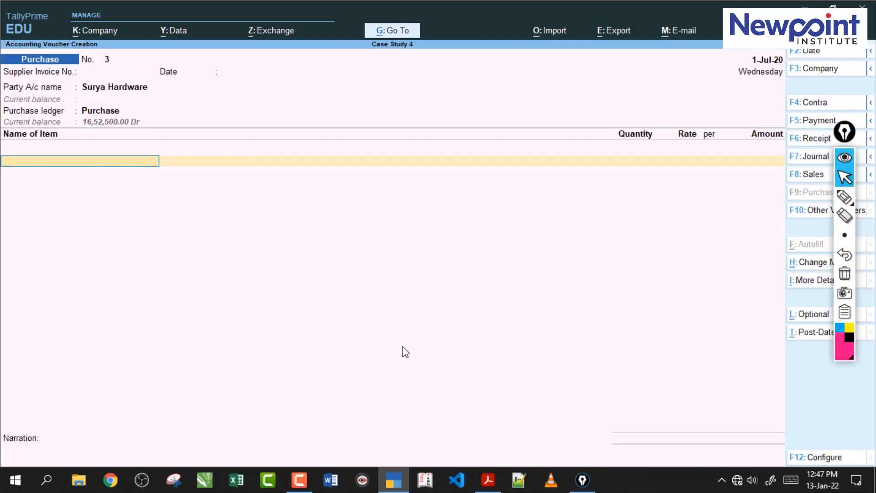
Step: Copy Screw from transaction 8 in Acrobat and create a new stock item with that name in the TallyPrime purchase voucher
{"action": "left_click", "coordinate": [487, 479]}
{"action": "left_click_drag", "start_coordinate": [322, 274], "coordinate": [269, 273]}
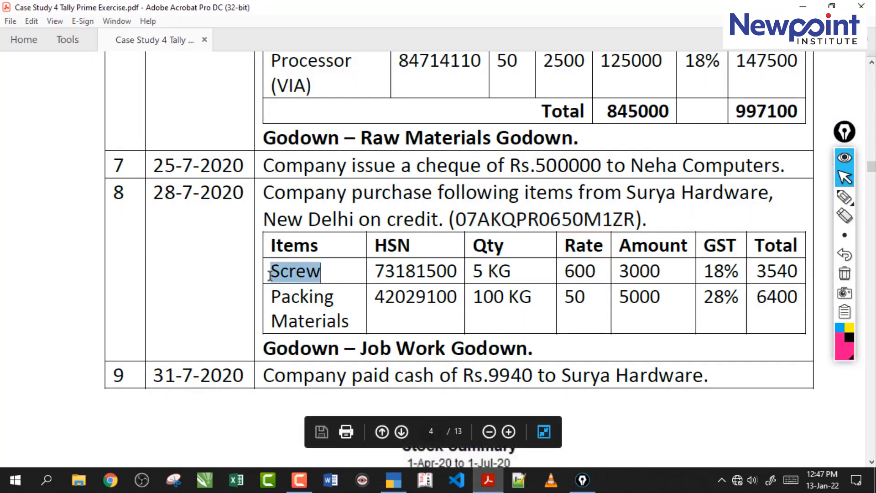
{"action": "left_click", "coordinate": [394, 479]}
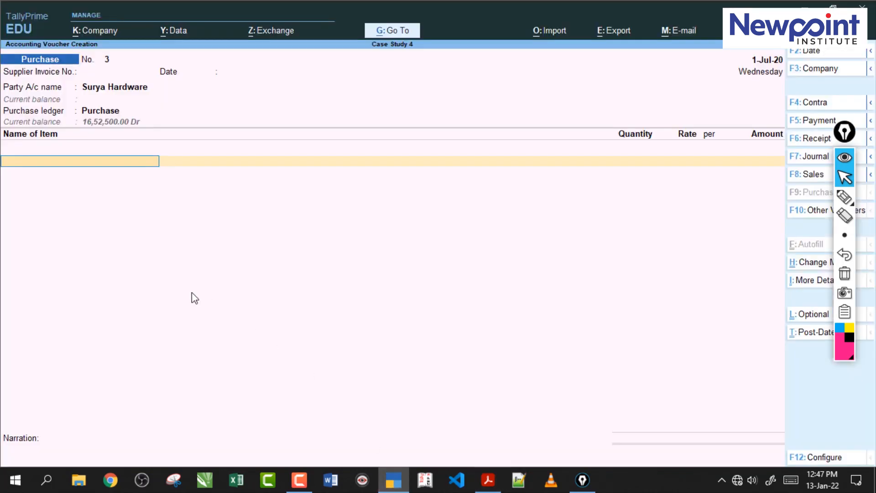
{"action": "key", "text": "alt+c"}
{"action": "key", "text": "ctrl+alt+v"}
{"action": "key", "text": "Return"}
{"action": "key", "text": "Return"}
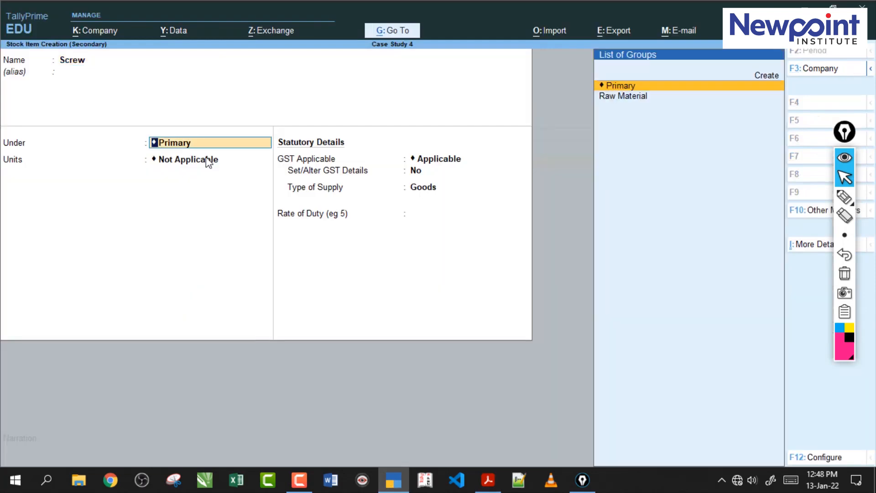
Step: Examine the exercise's Stock Summary in Acrobat for the stock group of Screw and Packing Materials compared with the Raw Material items
{"action": "key", "text": "Down"}
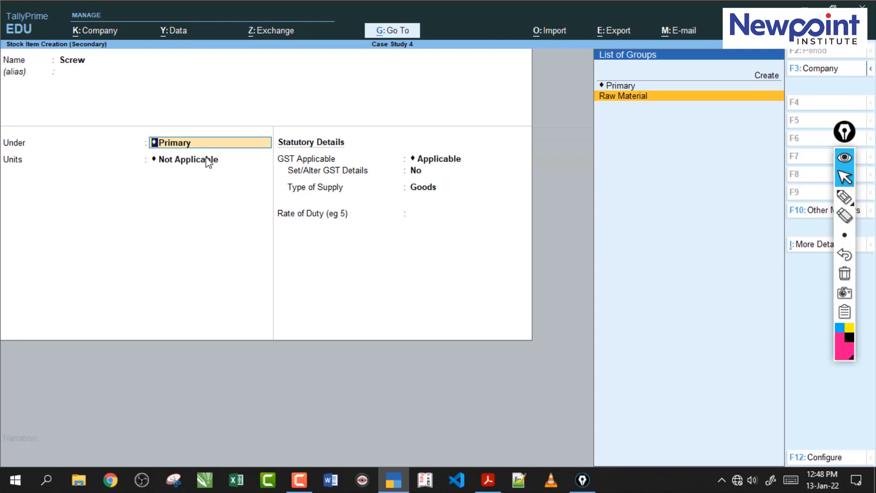
{"action": "left_click", "coordinate": [488, 480]}
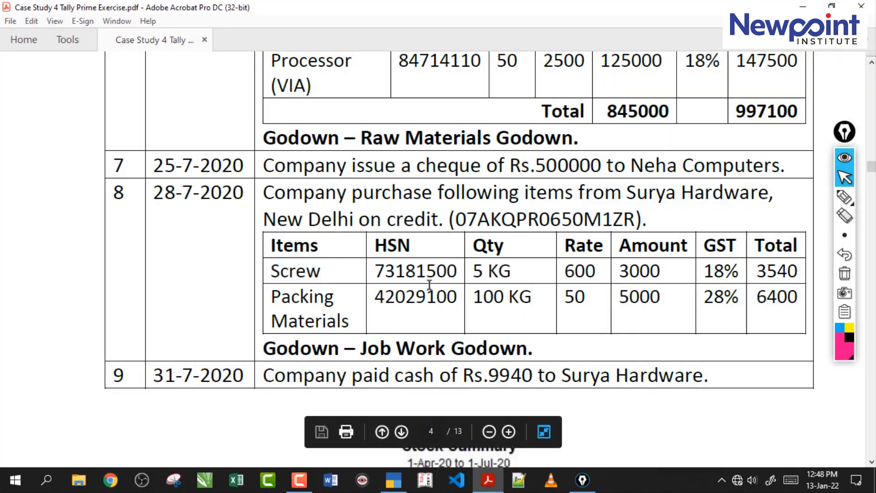
{"action": "scroll", "coordinate": [437, 270], "scroll_direction": "down", "scroll_amount": 10}
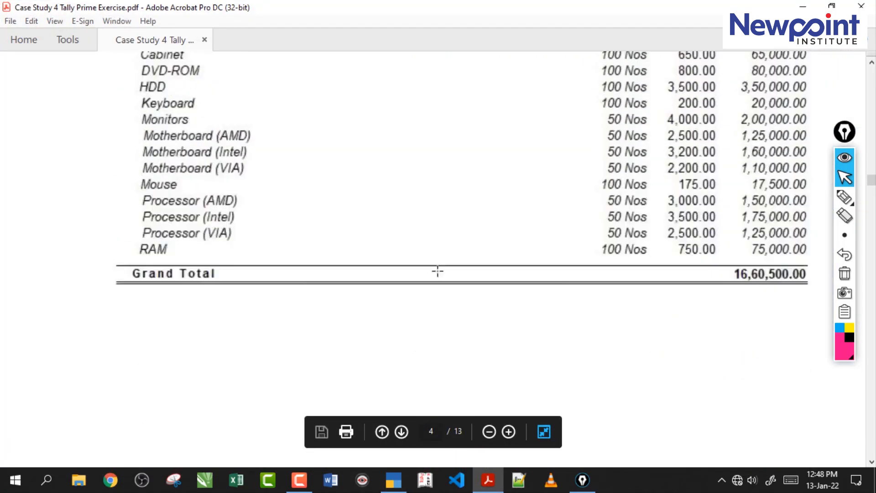
{"action": "scroll", "coordinate": [437, 270], "scroll_direction": "up", "scroll_amount": 4}
{"action": "left_click_drag", "start_coordinate": [114, 159], "coordinate": [246, 184]}
{"action": "left_click_drag", "start_coordinate": [115, 211], "coordinate": [260, 425]}
{"action": "left_click", "coordinate": [156, 237]}
{"action": "left_click_drag", "start_coordinate": [113, 215], "coordinate": [210, 236]}
{"action": "left_click_drag", "start_coordinate": [106, 161], "coordinate": [249, 181]}
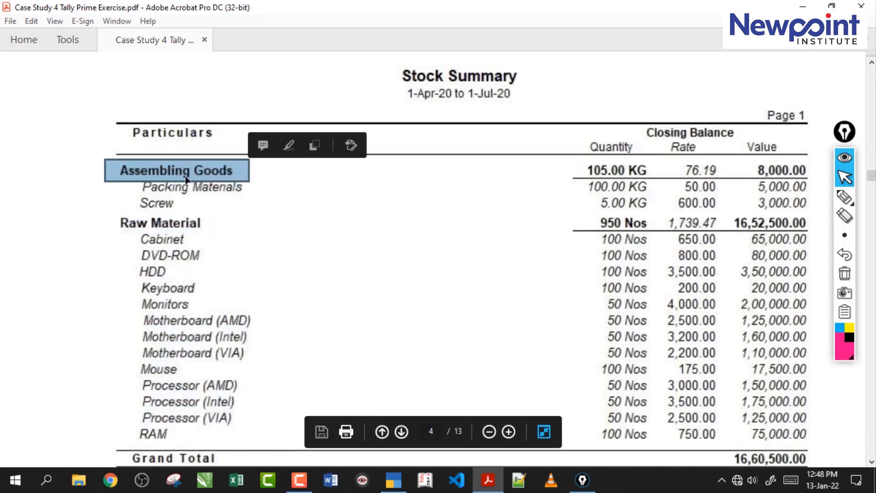
{"action": "left_click", "coordinate": [178, 177]}
{"action": "left_click_drag", "start_coordinate": [109, 160], "coordinate": [250, 183]}
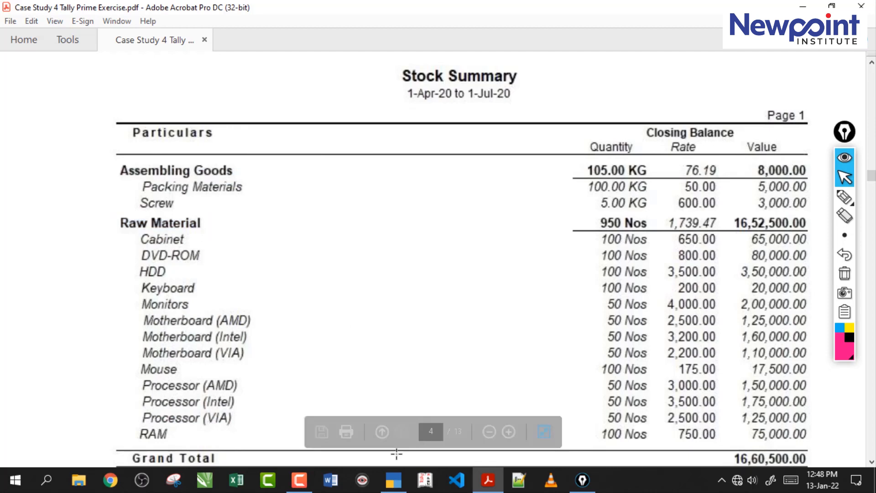
Step: In TallyPrime, create the stock group Assembling Goods under Primary with item quantities added, and assign it to the Screw item
{"action": "left_click", "coordinate": [393, 479]}
{"action": "key", "text": "alt+c"}
{"action": "type", "text": "Assembling Goods"}
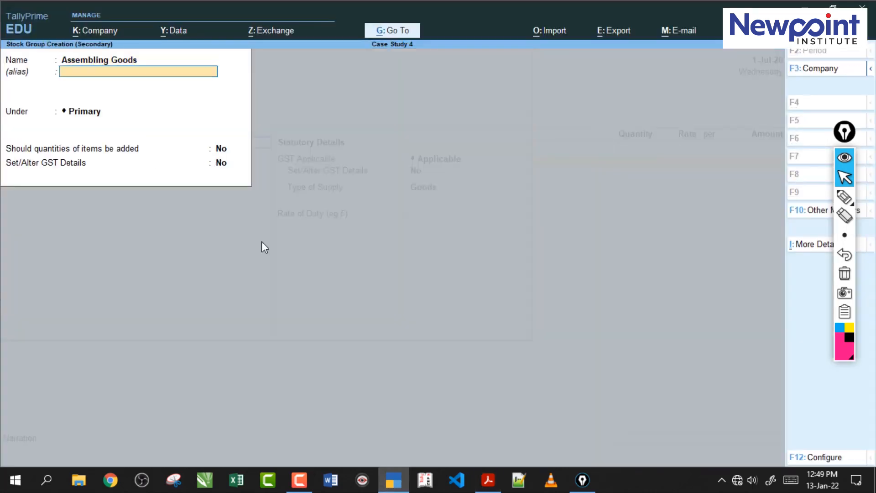
{"action": "key", "text": "Return"}
{"action": "key", "text": "Return"}
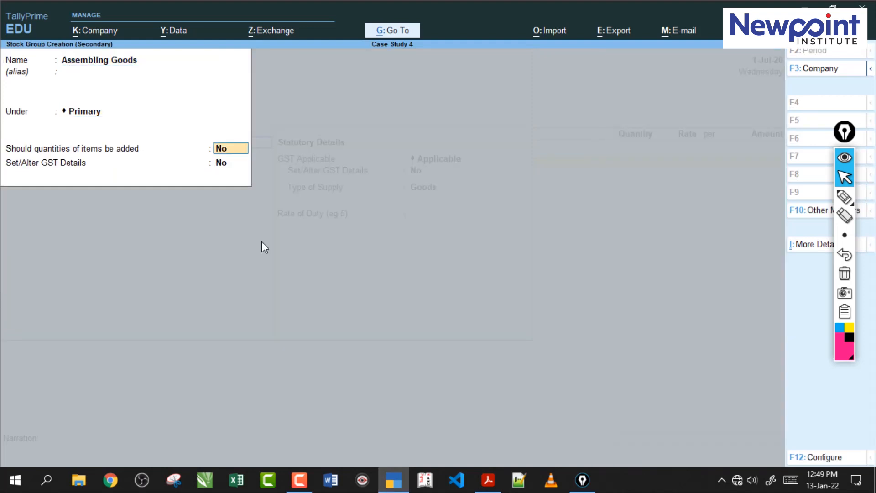
{"action": "type", "text": "y"}
{"action": "key", "text": "Return"}
{"action": "key", "text": "Return"}
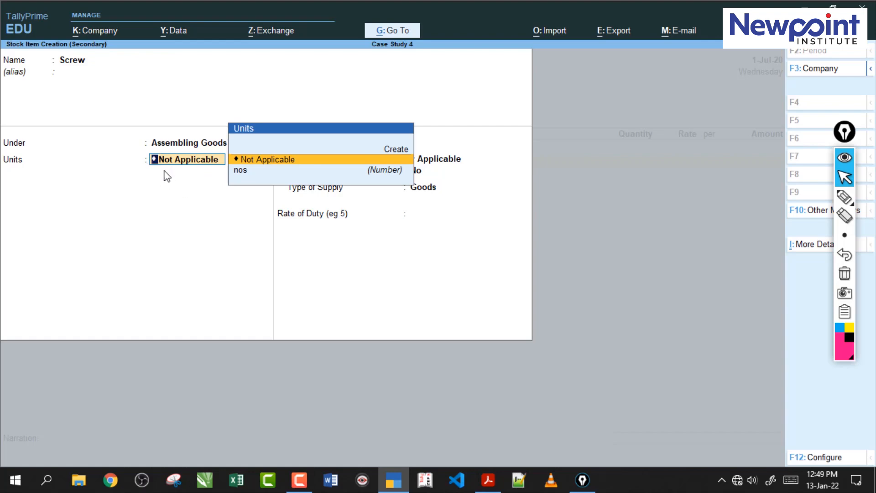
Step: Start a new simple unit of measure for the Screw item and give it the symbol KG
{"action": "key", "text": "alt+c"}
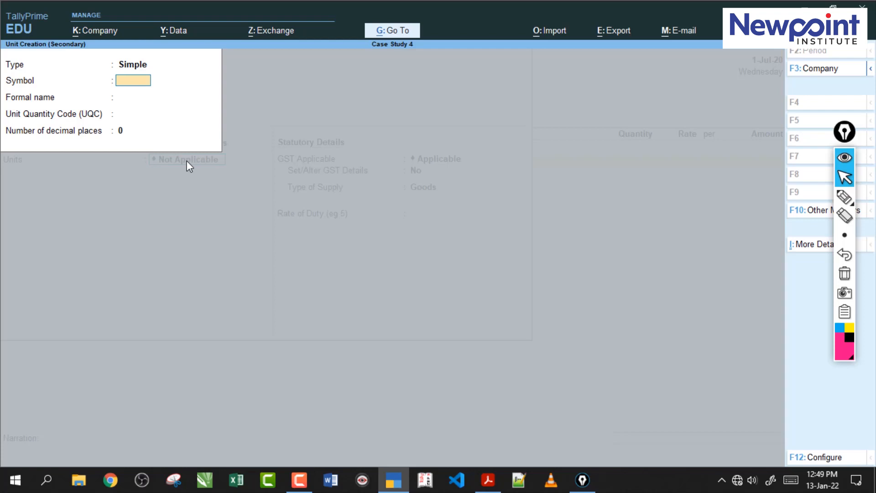
{"action": "type", "text": "KG"}
{"action": "left_click", "coordinate": [845, 198]}
{"action": "mouse_move", "coordinate": [55, 82]}
{"action": "left_mouse_down"}
{"action": "mouse_move", "coordinate": [155, 88]}
{"action": "mouse_move", "coordinate": [97, 74]}
{"action": "left_mouse_up"}
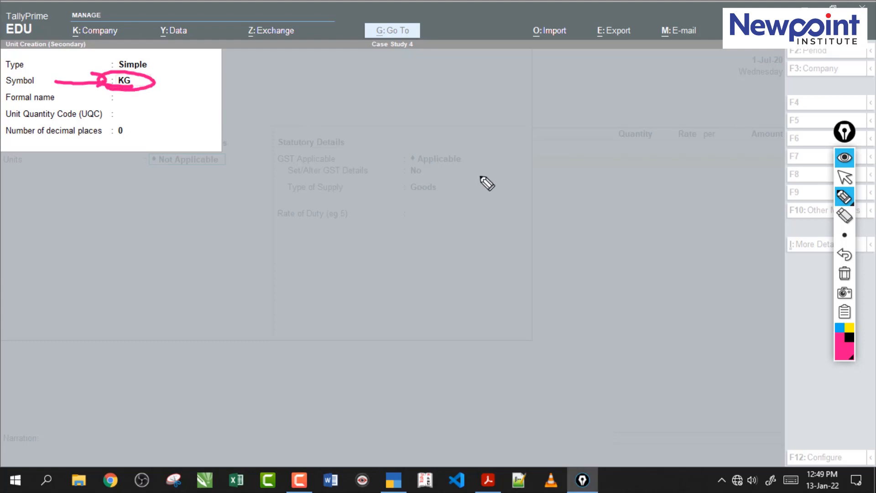
{"action": "mouse_move", "coordinate": [478, 232]}
{"action": "left_mouse_down"}
{"action": "mouse_move", "coordinate": [488, 215]}
{"action": "mouse_move", "coordinate": [520, 219]}
{"action": "mouse_move", "coordinate": [540, 241]}
{"action": "left_mouse_up"}
{"action": "left_click", "coordinate": [844, 267]}
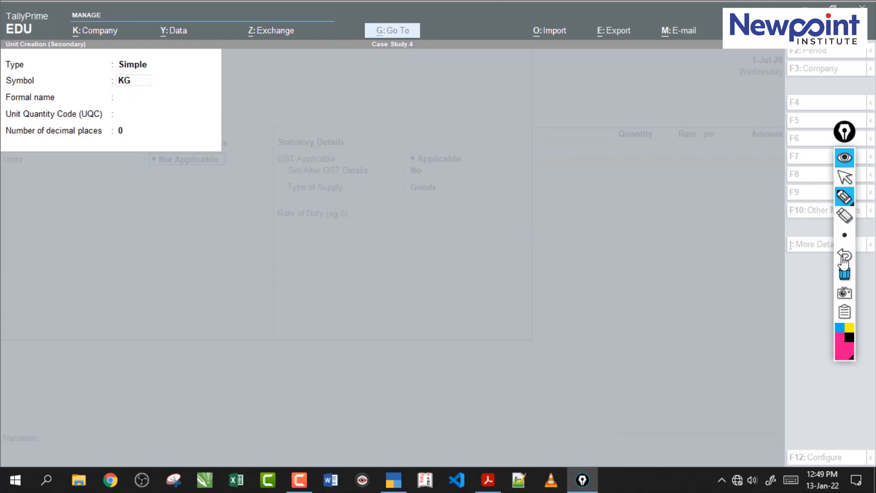
{"action": "left_click", "coordinate": [844, 177]}
Step: Give the KG unit the formal name Kilograms and the unit quantity code KGS-KILOGRAMS
{"action": "left_click", "coordinate": [140, 82]}
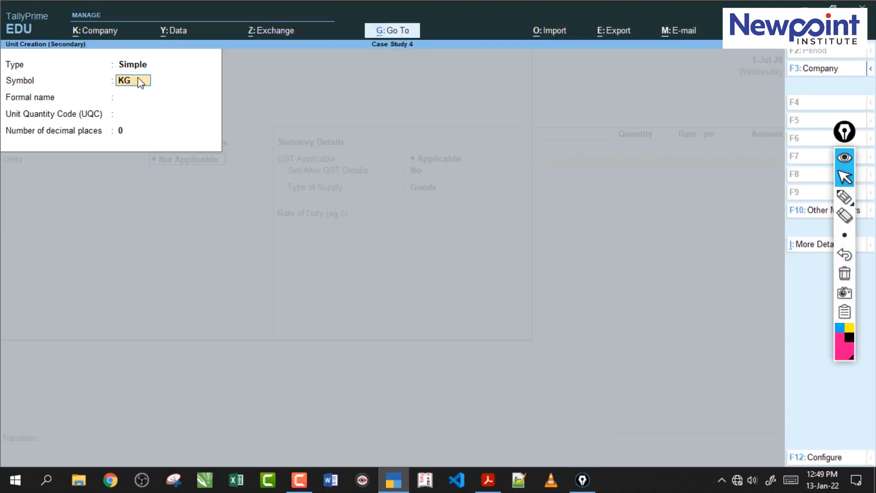
{"action": "key", "text": "Return"}
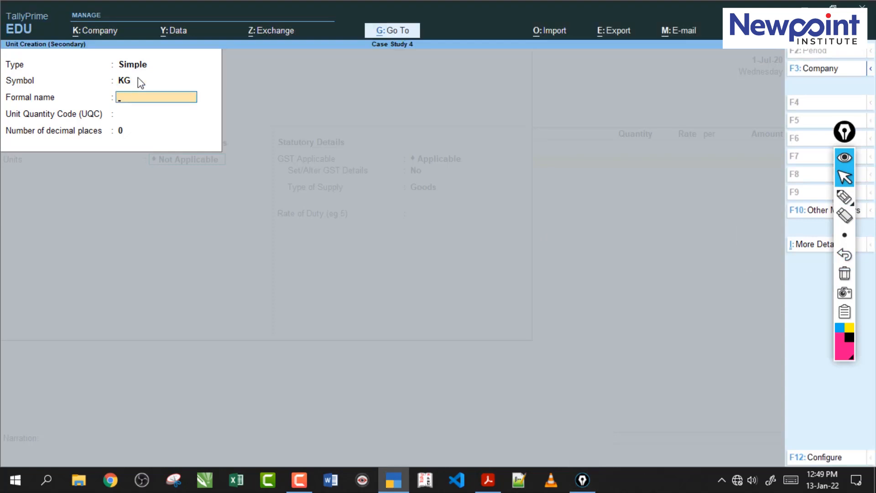
{"action": "type", "text": "Kilograms"}
{"action": "key", "text": "Return"}
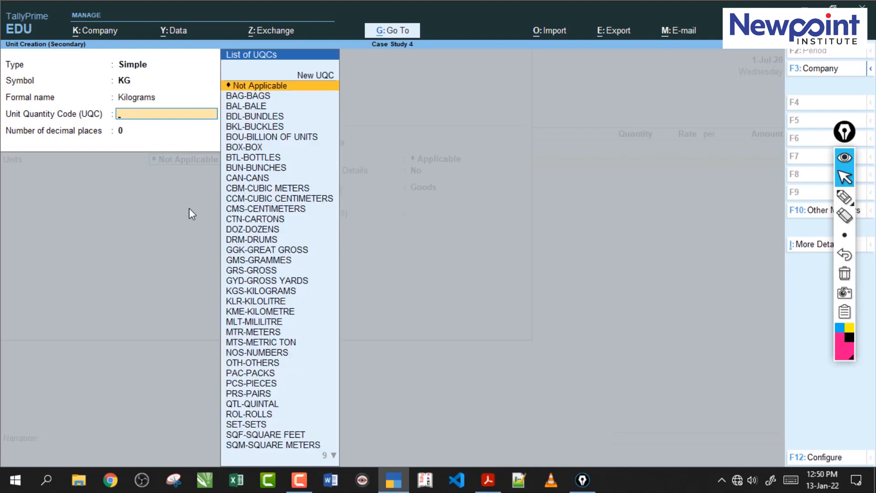
{"action": "type", "text": "kgs"}
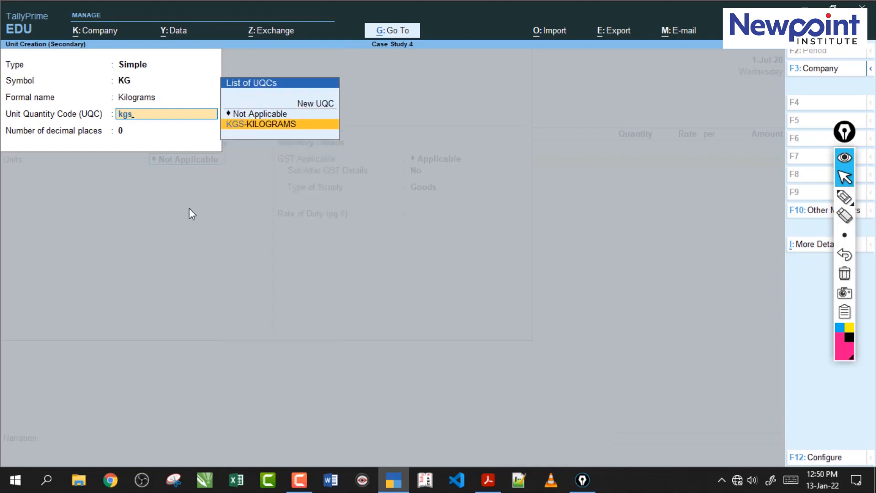
{"action": "key", "text": "Return"}
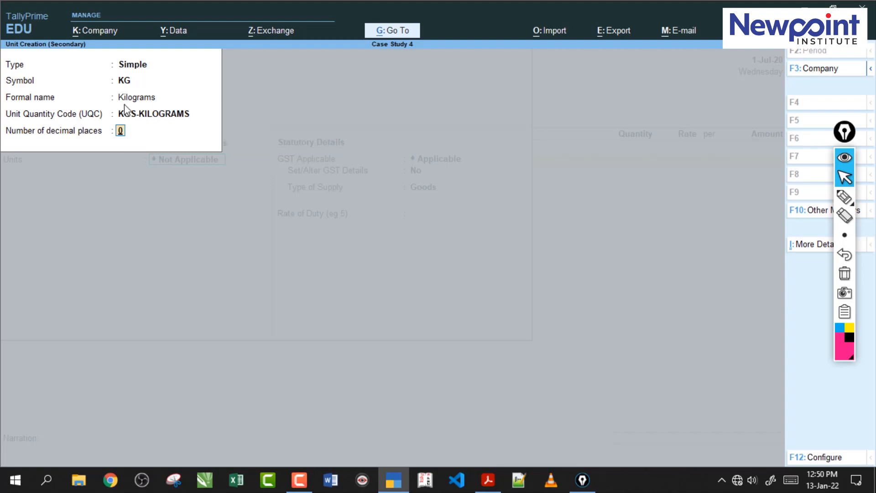
{"action": "left_click", "coordinate": [845, 197]}
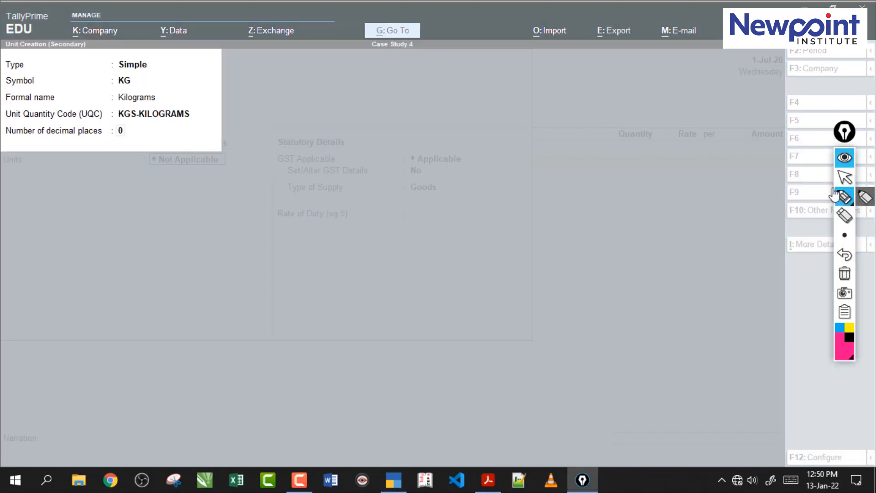
{"action": "mouse_move", "coordinate": [106, 123]}
{"action": "left_mouse_down"}
{"action": "mouse_move", "coordinate": [106, 143]}
{"action": "mouse_move", "coordinate": [91, 135]}
{"action": "left_mouse_up"}
{"action": "mouse_move", "coordinate": [315, 75]}
{"action": "left_mouse_down"}
{"action": "mouse_move", "coordinate": [318, 112]}
{"action": "mouse_move", "coordinate": [342, 81]}
{"action": "mouse_move", "coordinate": [359, 90]}
{"action": "left_mouse_up"}
{"action": "left_click_drag", "start_coordinate": [376, 76], "coordinate": [368, 104]}
{"action": "left_click_drag", "start_coordinate": [292, 124], "coordinate": [391, 111]}
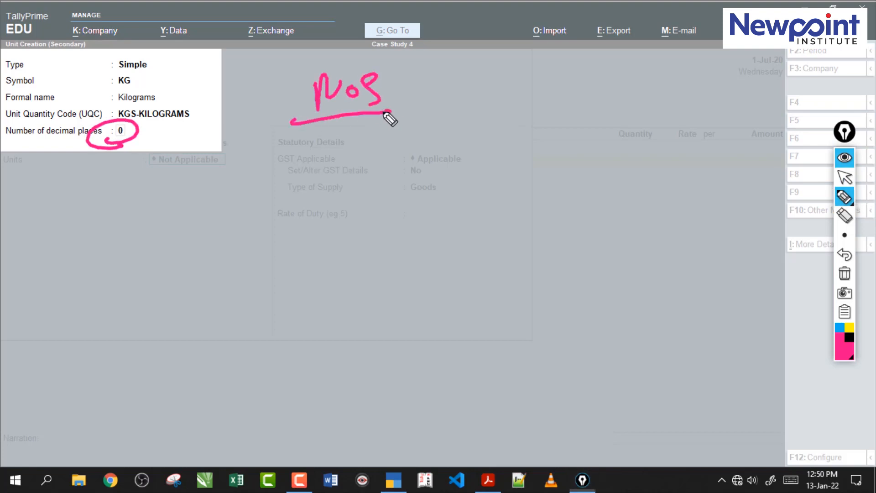
{"action": "left_click_drag", "start_coordinate": [368, 140], "coordinate": [369, 169]}
{"action": "left_click", "coordinate": [380, 156]}
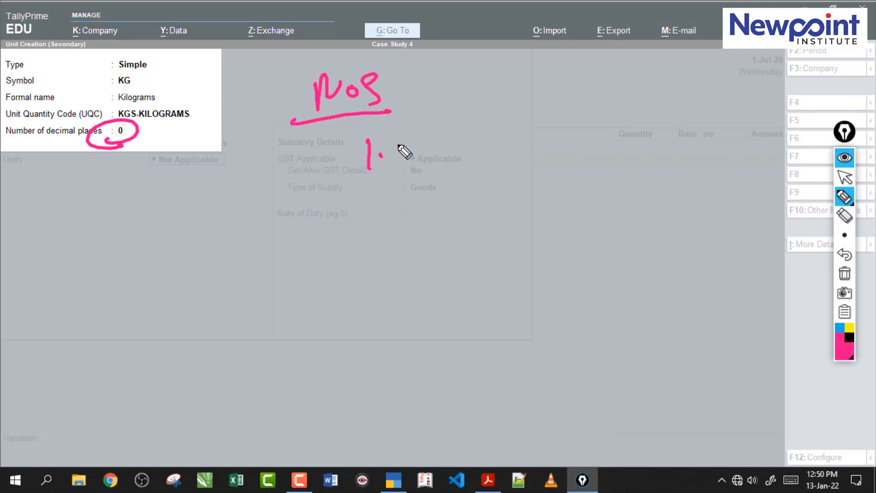
{"action": "mouse_move", "coordinate": [485, 96]}
{"action": "left_mouse_down"}
{"action": "mouse_move", "coordinate": [470, 102]}
{"action": "mouse_move", "coordinate": [474, 126]}
{"action": "left_mouse_up"}
{"action": "left_click", "coordinate": [492, 113]}
{"action": "left_click_drag", "start_coordinate": [520, 95], "coordinate": [502, 125]}
{"action": "left_click_drag", "start_coordinate": [459, 150], "coordinate": [544, 142]}
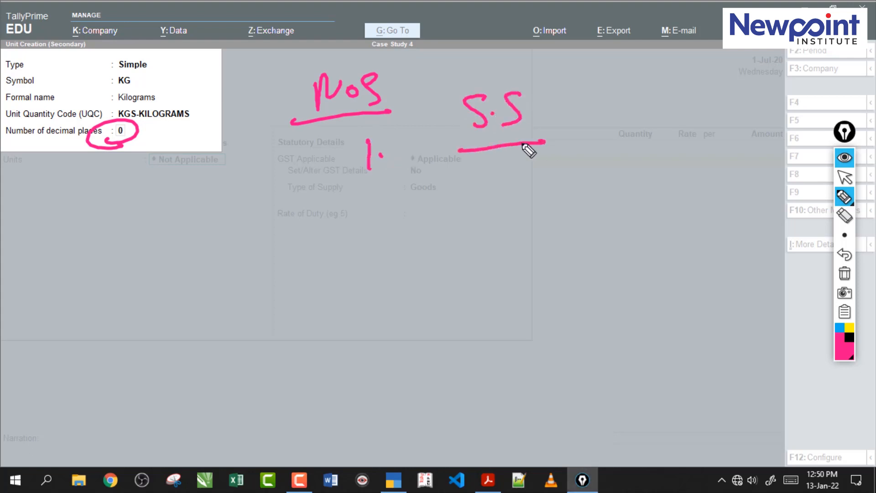
{"action": "mouse_move", "coordinate": [492, 185]}
{"action": "left_mouse_down"}
{"action": "mouse_move", "coordinate": [474, 219]}
{"action": "mouse_move", "coordinate": [474, 256]}
{"action": "left_mouse_up"}
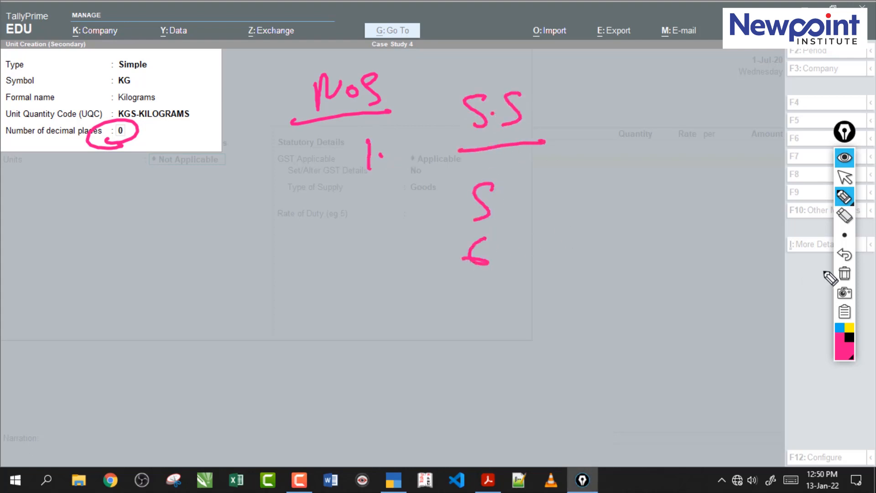
{"action": "left_click", "coordinate": [845, 274]}
{"action": "left_click_drag", "start_coordinate": [127, 81], "coordinate": [132, 94]}
{"action": "left_click_drag", "start_coordinate": [312, 121], "coordinate": [301, 151]}
{"action": "left_click", "coordinate": [321, 152]}
{"action": "left_click_drag", "start_coordinate": [349, 121], "coordinate": [338, 150]}
{"action": "left_click_drag", "start_coordinate": [280, 174], "coordinate": [362, 170]}
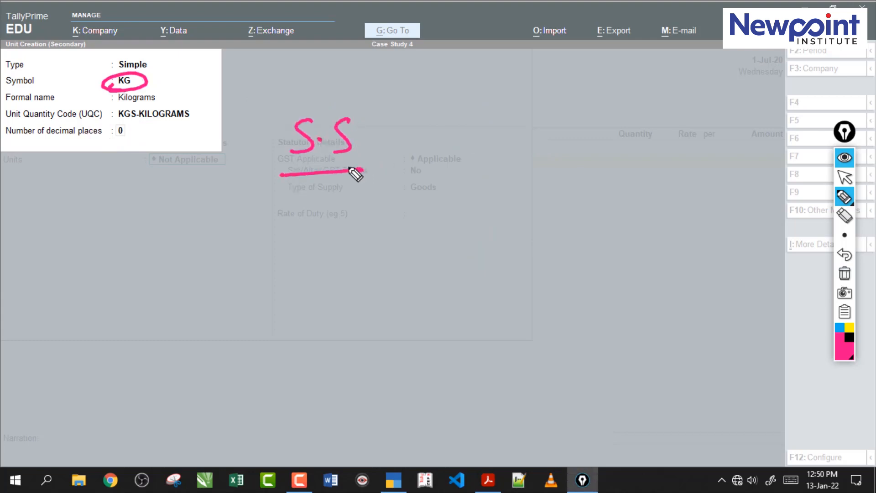
{"action": "mouse_move", "coordinate": [341, 235]}
{"action": "left_mouse_down"}
{"action": "mouse_move", "coordinate": [337, 260]}
{"action": "mouse_move", "coordinate": [319, 269]}
{"action": "left_mouse_up"}
{"action": "left_click", "coordinate": [346, 254]}
{"action": "left_click_drag", "start_coordinate": [387, 236], "coordinate": [367, 265]}
{"action": "mouse_move", "coordinate": [413, 239]}
{"action": "left_mouse_down"}
{"action": "mouse_move", "coordinate": [396, 240]}
{"action": "mouse_move", "coordinate": [415, 242]}
{"action": "left_mouse_up"}
{"action": "left_click_drag", "start_coordinate": [359, 317], "coordinate": [343, 347]}
{"action": "left_click", "coordinate": [369, 336]}
{"action": "left_click_drag", "start_coordinate": [389, 308], "coordinate": [395, 340]}
{"action": "left_click_drag", "start_coordinate": [428, 317], "coordinate": [413, 319]}
{"action": "left_click_drag", "start_coordinate": [338, 376], "coordinate": [454, 352]}
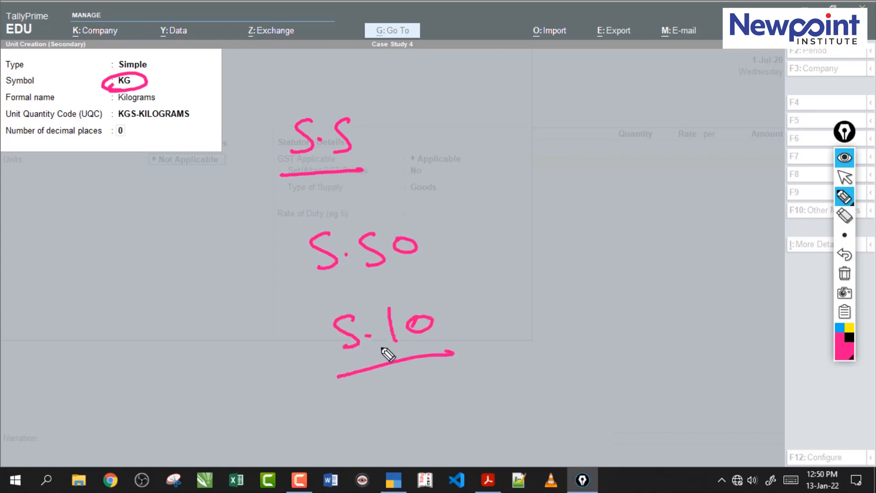
{"action": "left_click_drag", "start_coordinate": [401, 355], "coordinate": [433, 358]}
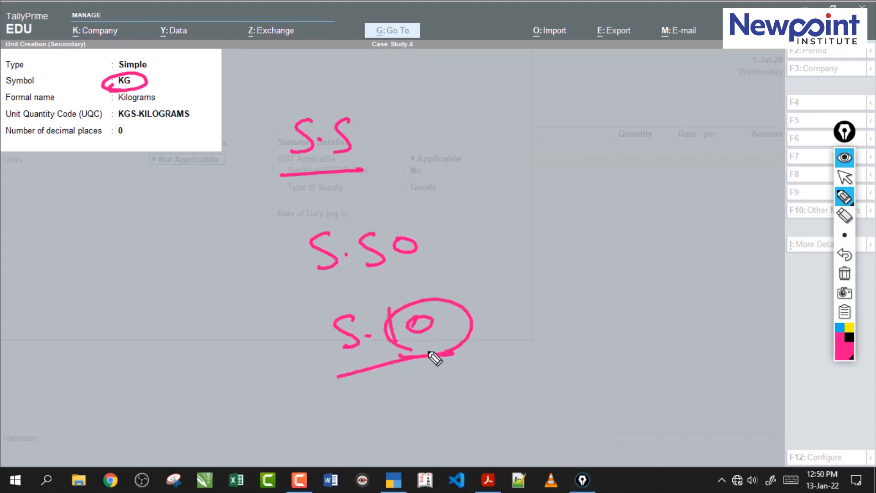
{"action": "left_click", "coordinate": [845, 274]}
{"action": "left_click", "coordinate": [847, 178]}
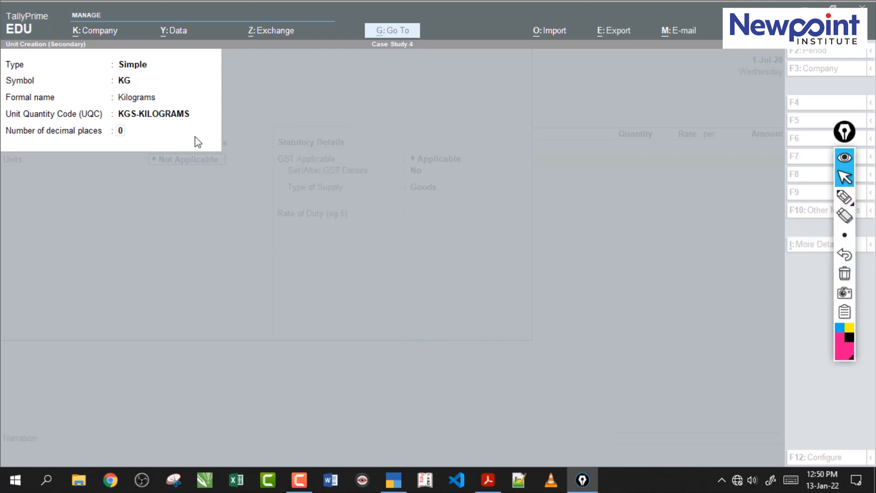
Step: Set the KG unit's number of decimal places to 2
{"action": "left_click", "coordinate": [122, 135]}
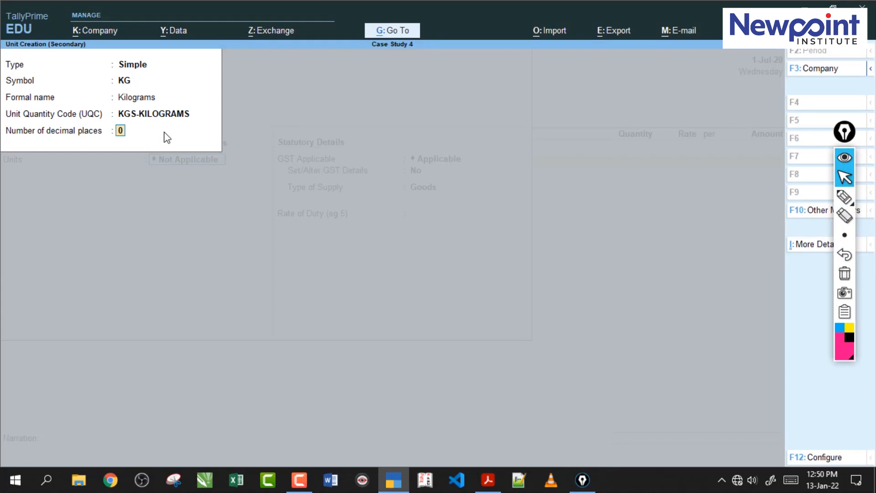
{"action": "type", "text": "2"}
{"action": "left_click", "coordinate": [845, 197]}
{"action": "left_click_drag", "start_coordinate": [396, 124], "coordinate": [382, 158]}
{"action": "left_click", "coordinate": [423, 146]}
{"action": "left_click_drag", "start_coordinate": [443, 121], "coordinate": [446, 149]}
{"action": "left_click_drag", "start_coordinate": [463, 129], "coordinate": [462, 132]}
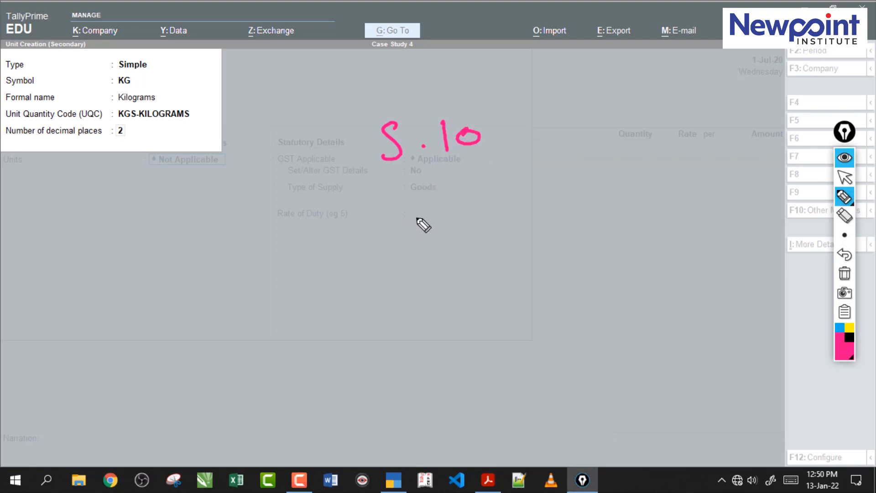
{"action": "left_click_drag", "start_coordinate": [412, 210], "coordinate": [403, 238]}
{"action": "left_click", "coordinate": [430, 222]}
{"action": "mouse_move", "coordinate": [455, 213]}
{"action": "left_mouse_down"}
{"action": "mouse_move", "coordinate": [463, 221]}
{"action": "mouse_move", "coordinate": [456, 214]}
{"action": "left_mouse_up"}
{"action": "left_click_drag", "start_coordinate": [489, 208], "coordinate": [473, 229]}
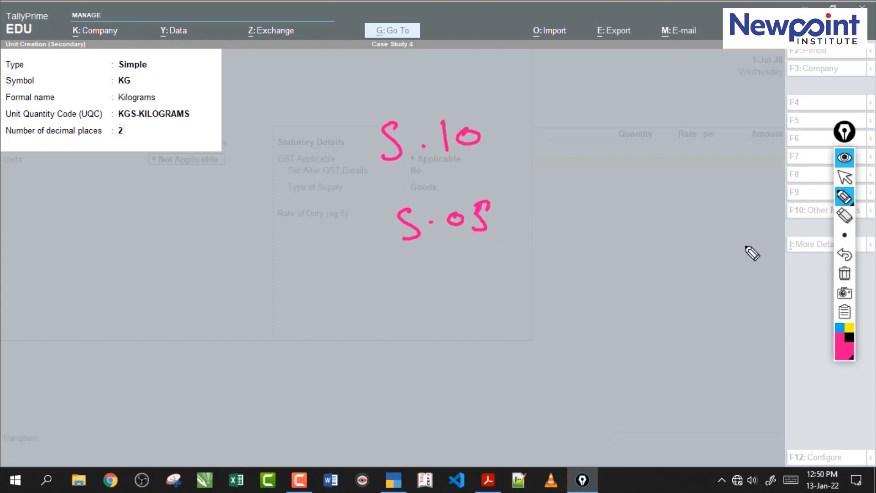
{"action": "left_click", "coordinate": [844, 273]}
{"action": "left_click", "coordinate": [845, 177]}
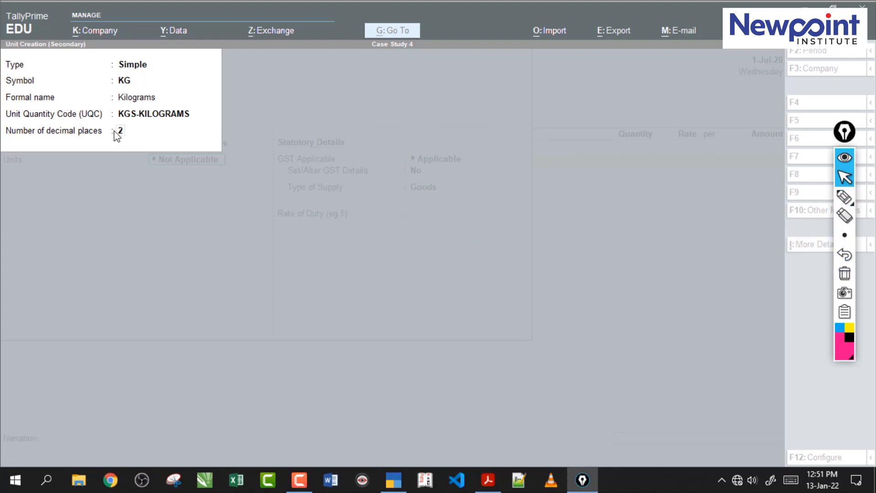
Step: Save the KG unit and assign it to the Screw item
{"action": "left_click", "coordinate": [145, 140]}
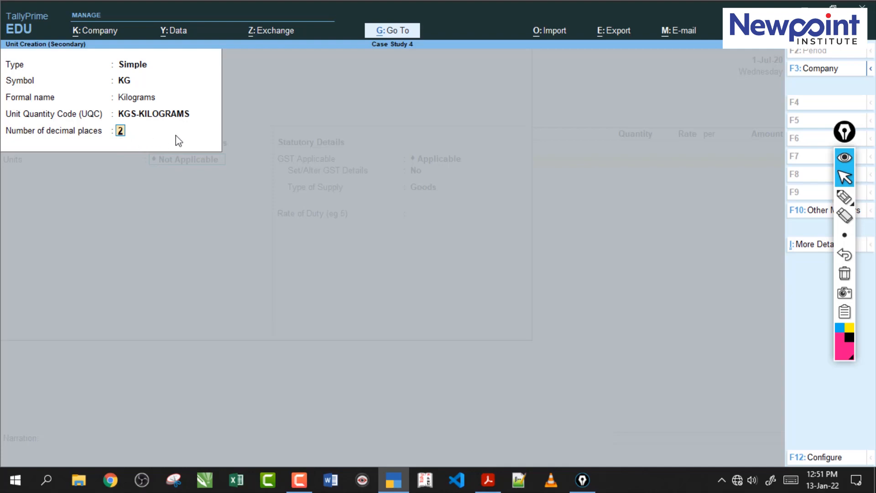
{"action": "key", "text": "Return"}
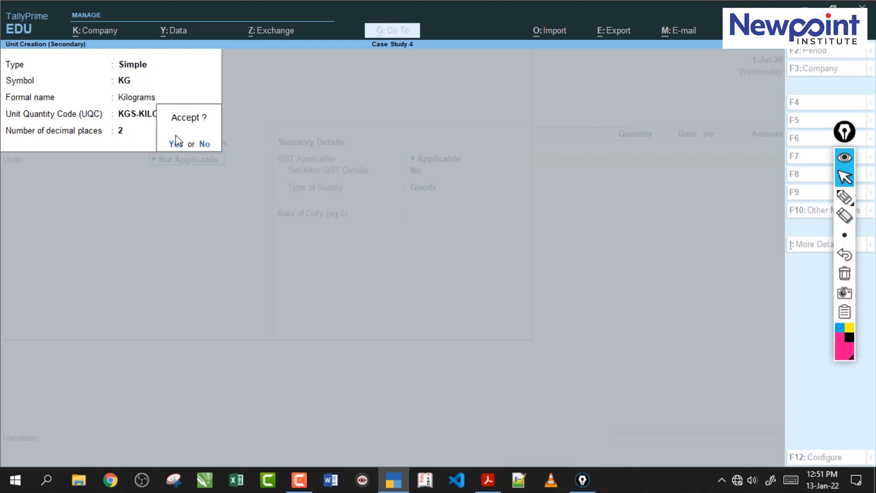
{"action": "key", "text": "Return"}
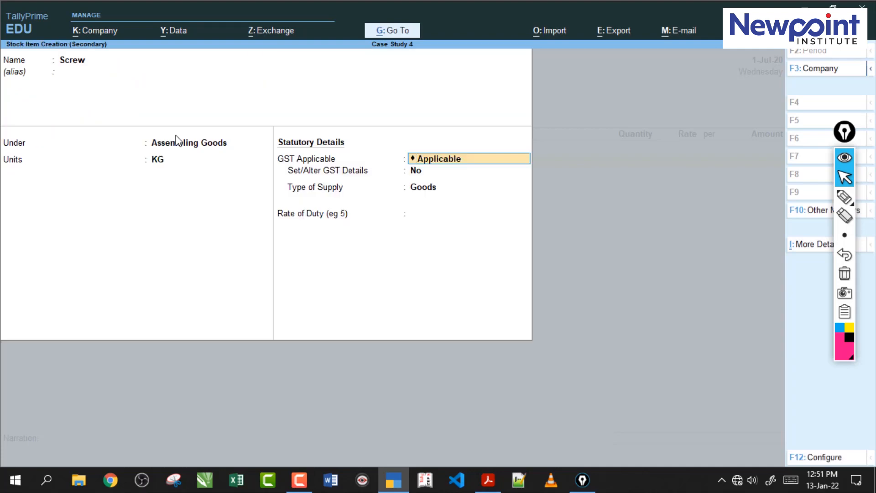
Step: Create a simple unit GM with formal name Grams, quantity code GMS-GRAMMES and 0 decimal places, and return to the item's unit selection
{"action": "key", "text": "BackSpace"}
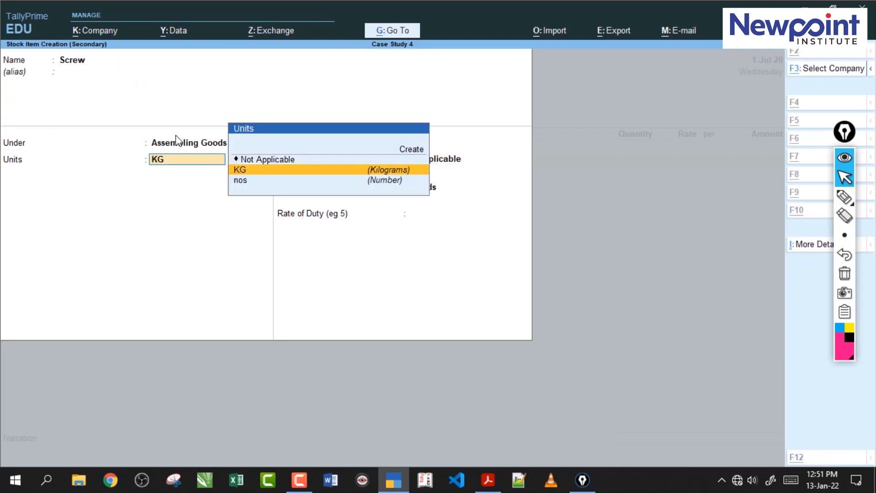
{"action": "key", "text": "alt+c"}
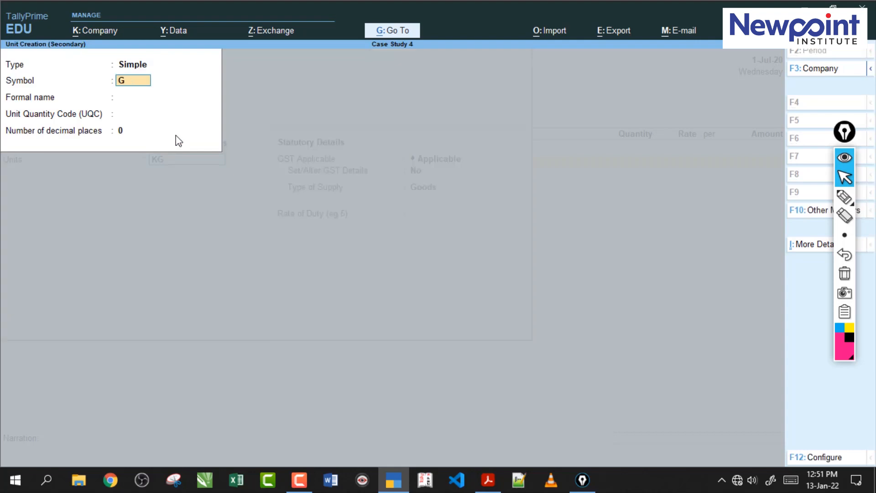
{"action": "key", "text": "Return"}
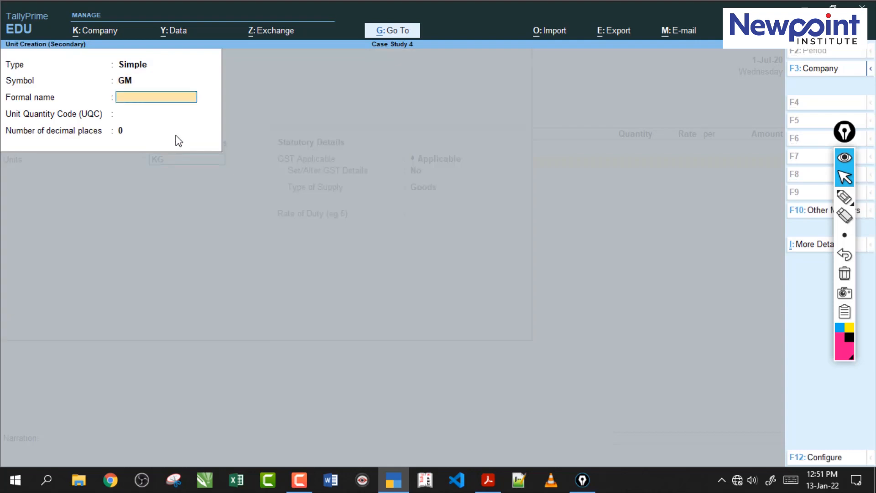
{"action": "type", "text": "Grams"}
{"action": "key", "text": "Return"}
{"action": "type", "text": "gms"}
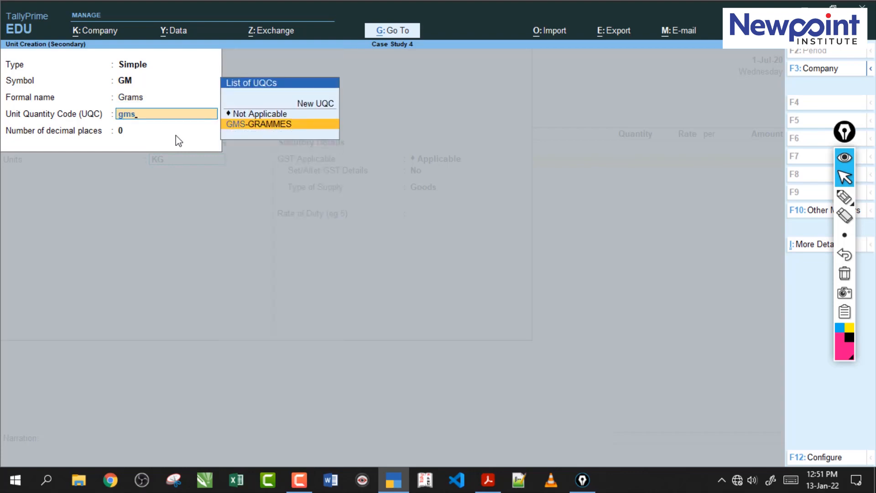
{"action": "key", "text": "Return"}
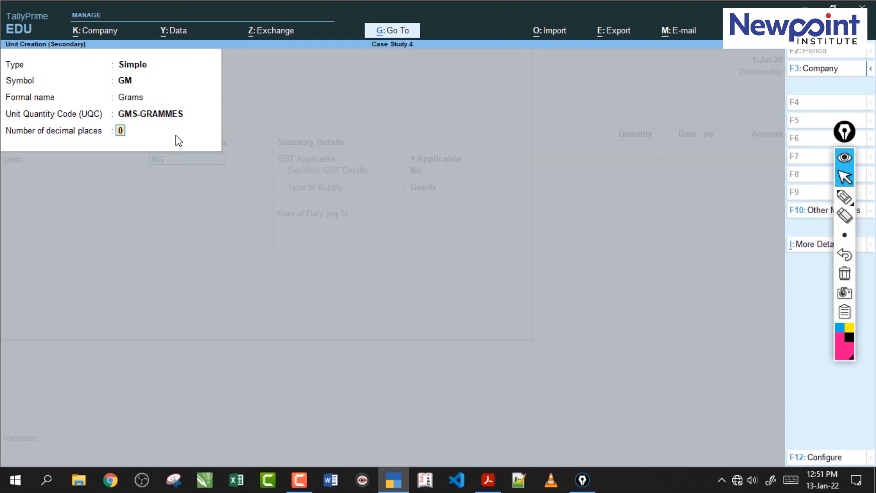
{"action": "key", "text": "Return"}
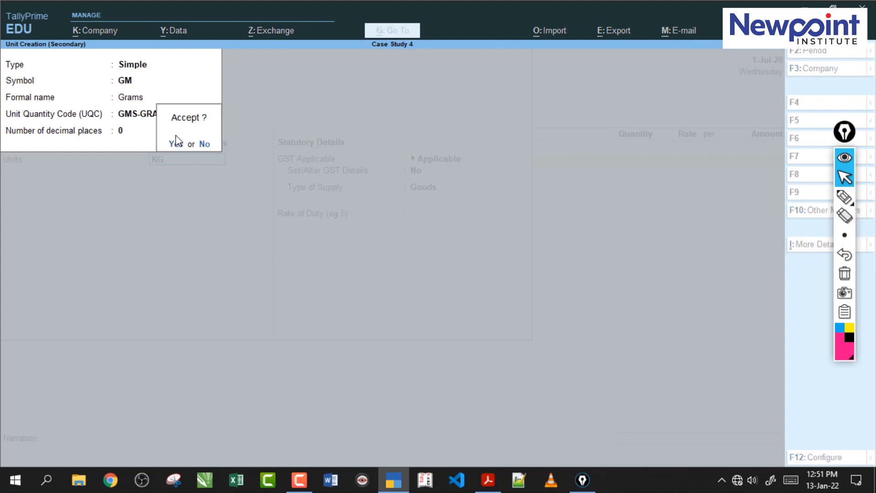
{"action": "key", "text": "Return"}
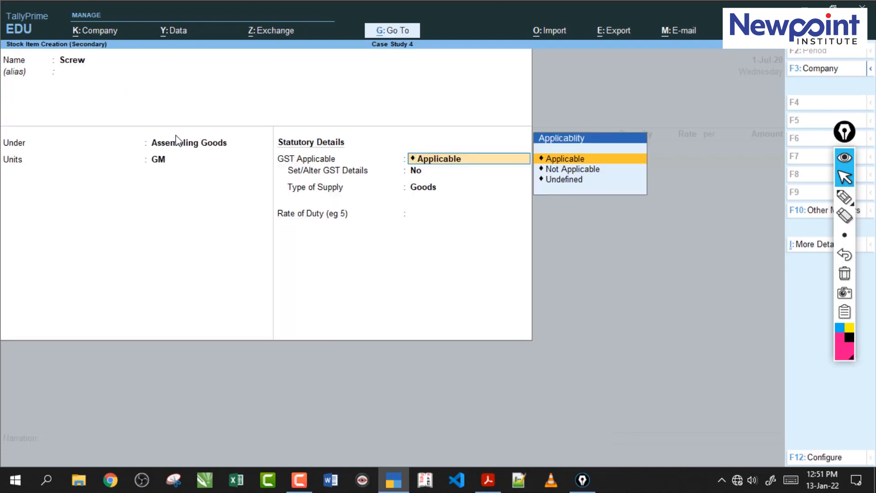
{"action": "key", "text": "shift+Tab"}
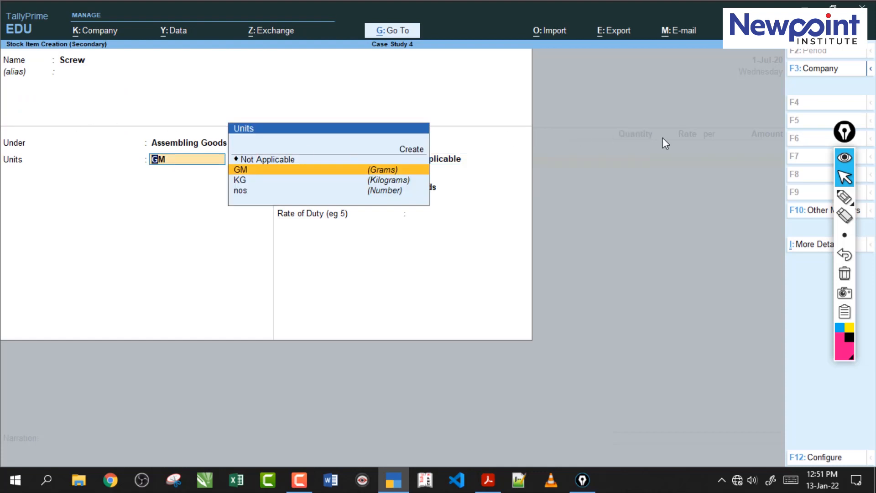
{"action": "left_click", "coordinate": [836, 196]}
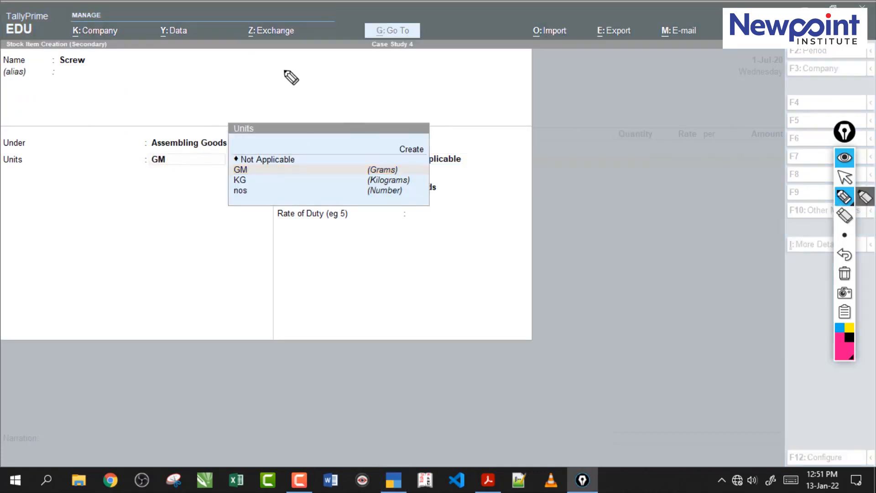
{"action": "left_click_drag", "start_coordinate": [287, 68], "coordinate": [269, 90]}
{"action": "left_click_drag", "start_coordinate": [286, 94], "coordinate": [289, 91]}
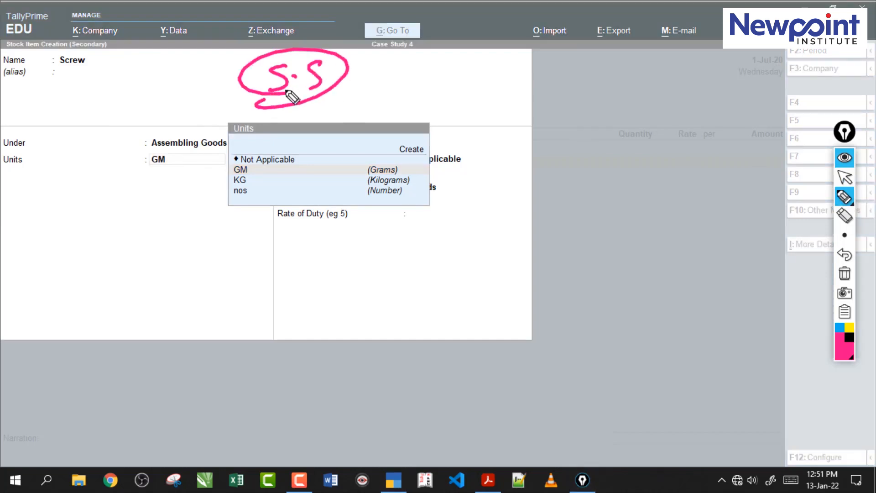
{"action": "left_click", "coordinate": [844, 274]}
{"action": "left_click_drag", "start_coordinate": [38, 159], "coordinate": [172, 172]}
{"action": "left_click", "coordinate": [845, 274]}
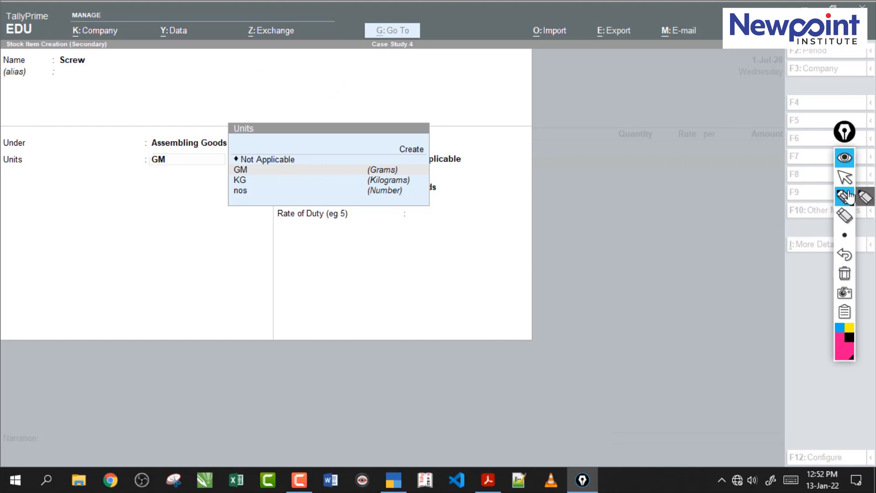
Step: Enable the Use Alternative Units option in the stock item configuration
{"action": "left_click", "coordinate": [845, 178]}
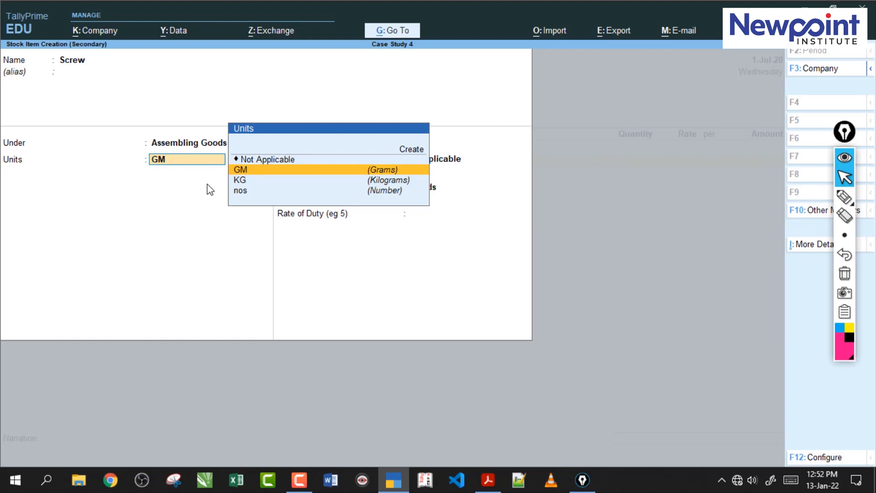
{"action": "key", "text": "F12"}
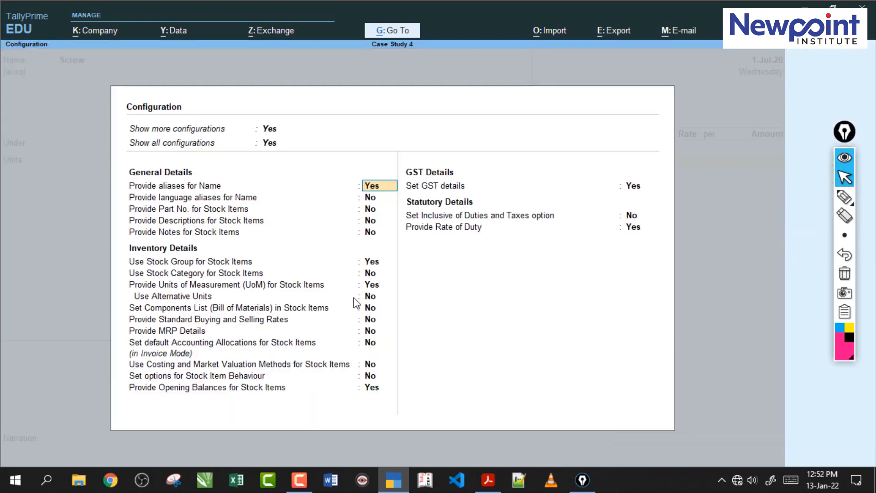
{"action": "left_click", "coordinate": [374, 302]}
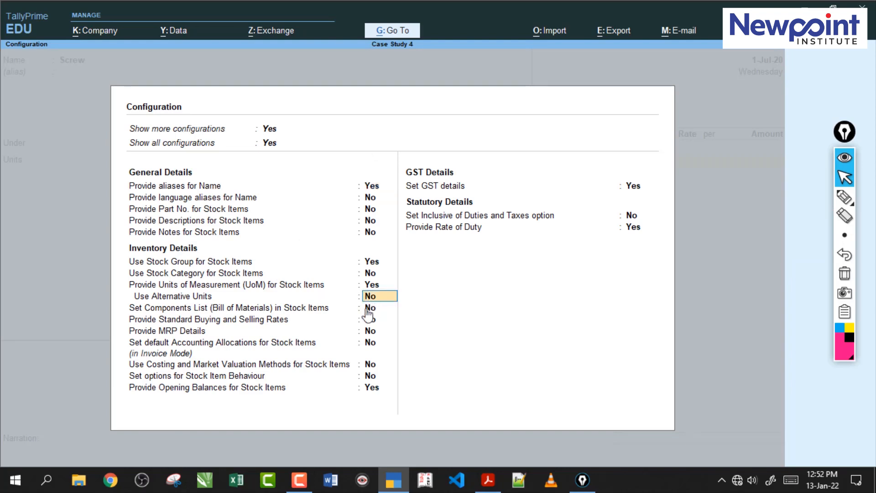
{"action": "type", "text": "y"}
{"action": "key", "text": "Return"}
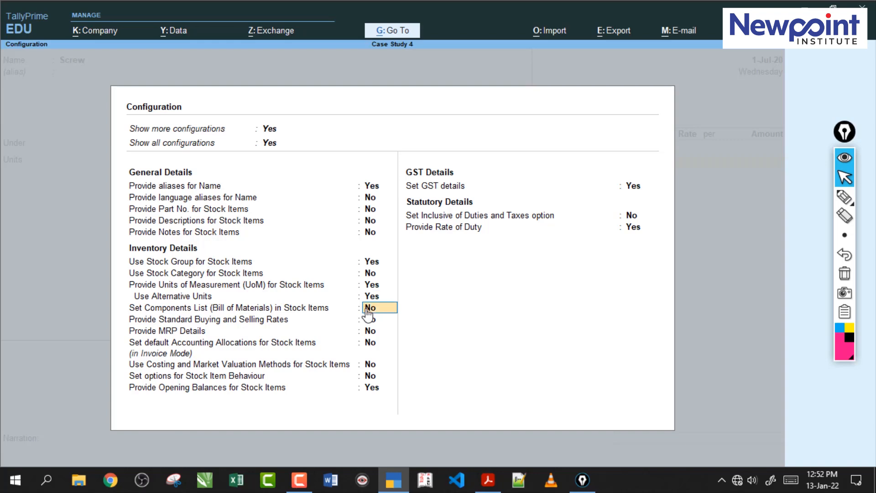
Step: Mark the Use Alternative Units line with the annotation pen and clear the marking
{"action": "left_click", "coordinate": [844, 197]}
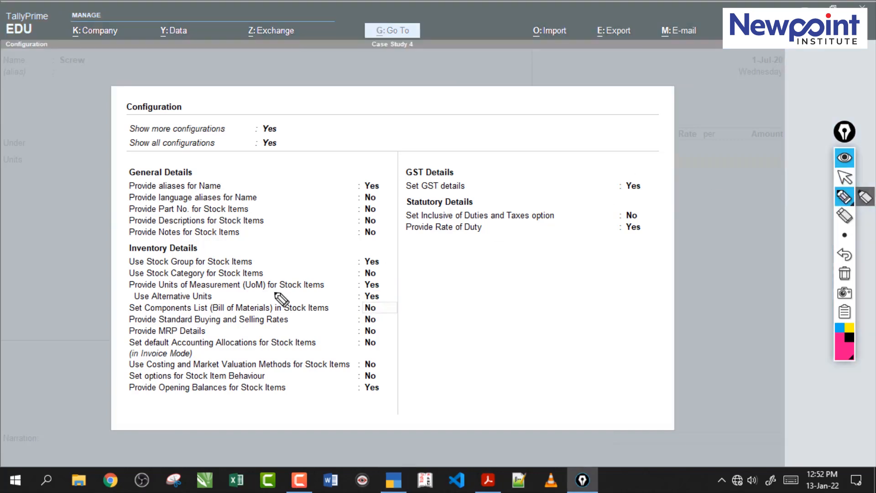
{"action": "left_click_drag", "start_coordinate": [245, 294], "coordinate": [413, 291]}
{"action": "left_click", "coordinate": [845, 273]}
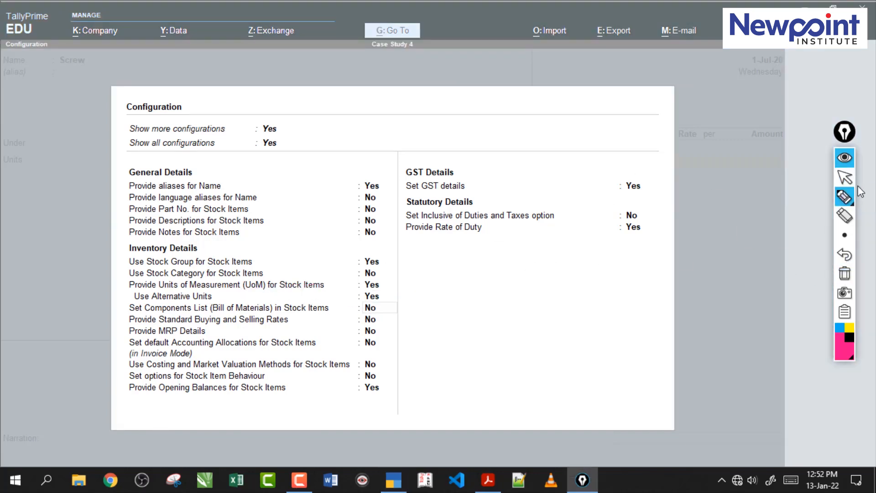
{"action": "left_click", "coordinate": [844, 177]}
Step: Accept the stock item configuration and set the Screw item's main unit to KG
{"action": "left_click", "coordinate": [440, 299]}
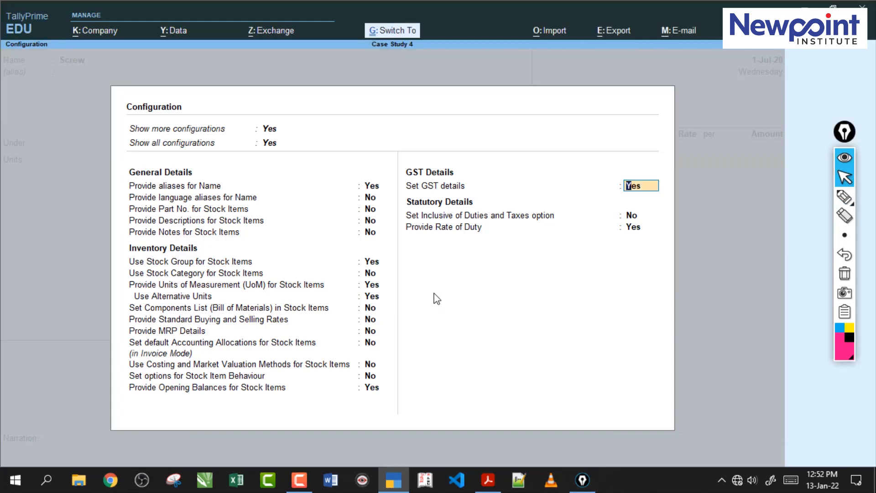
{"action": "key", "text": "ctrl+a"}
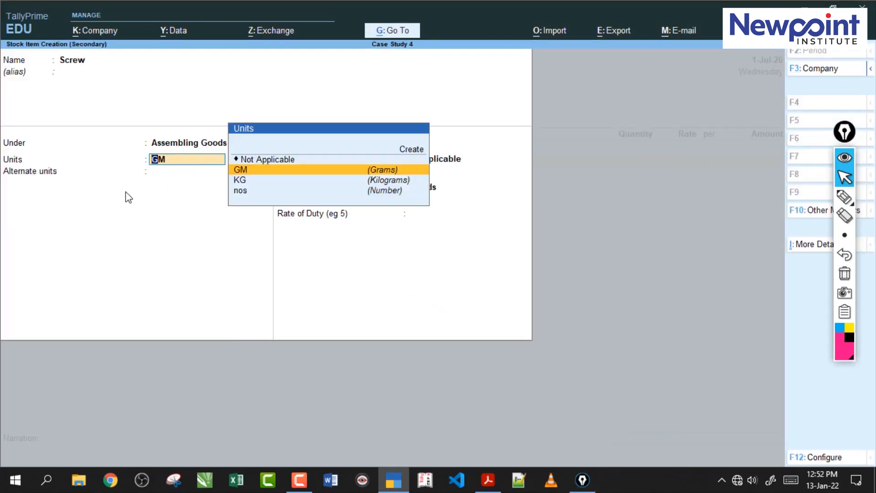
{"action": "key", "text": "shift+Tab"}
{"action": "key", "text": "Return"}
{"action": "key", "text": "Down"}
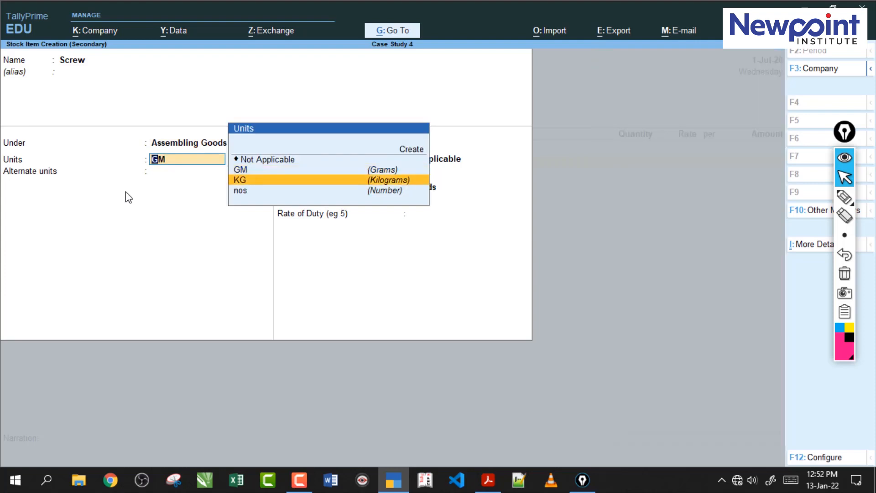
{"action": "key", "text": "Return"}
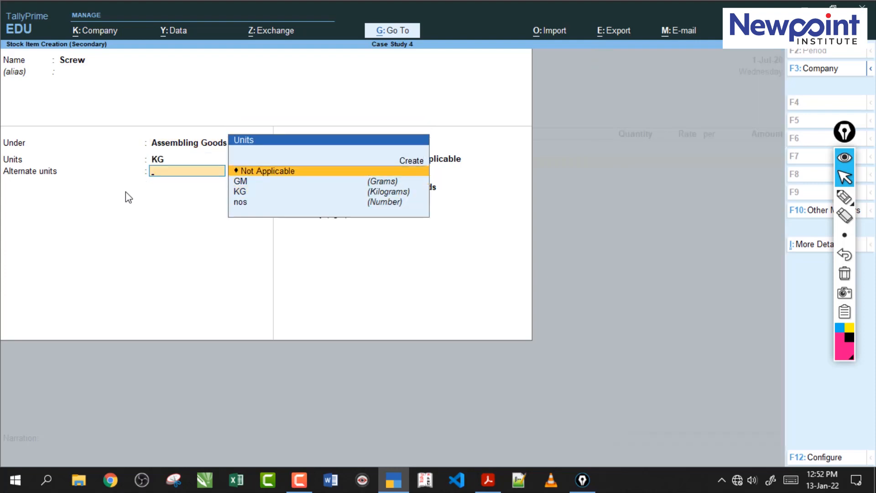
Step: Set GM as the Screw item's alternate unit with the conversion 1,000 GM = 1 KG
{"action": "key", "text": "Down"}
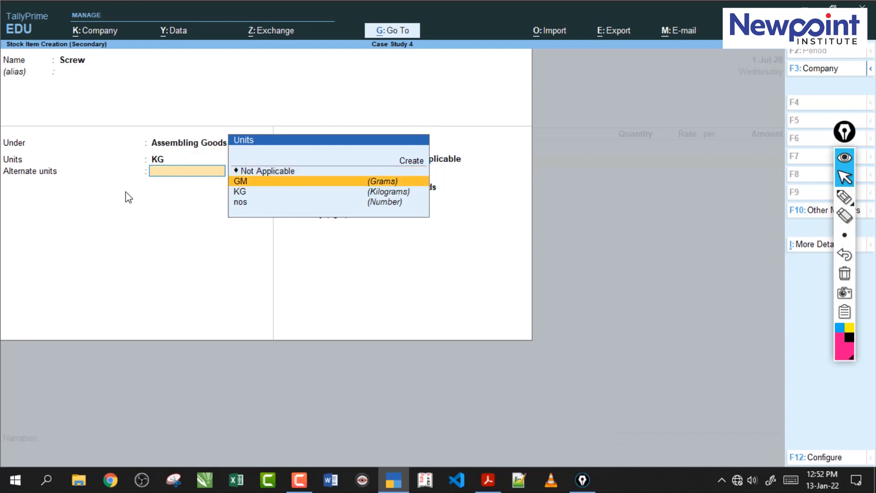
{"action": "key", "text": "Return"}
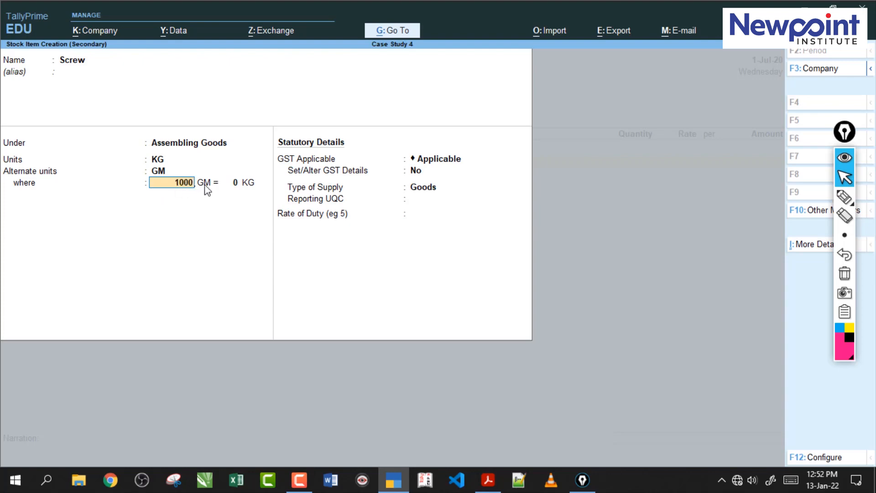
{"action": "key", "text": "Return"}
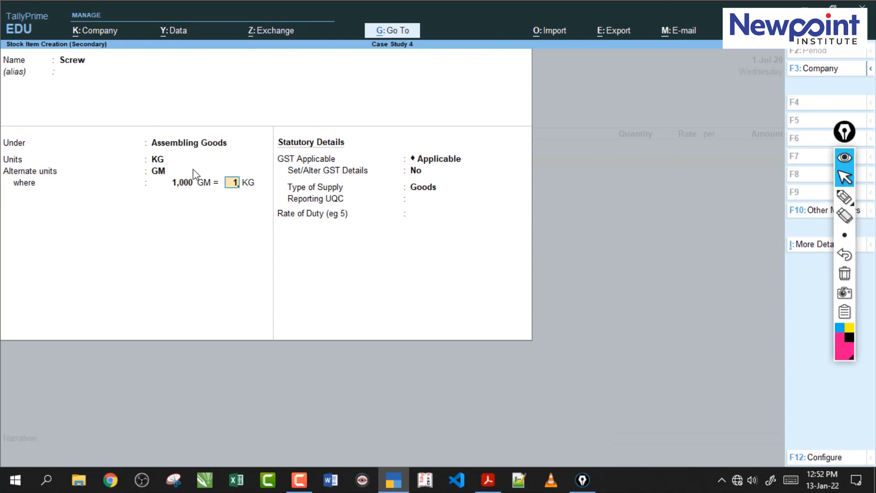
{"action": "key", "text": "Return"}
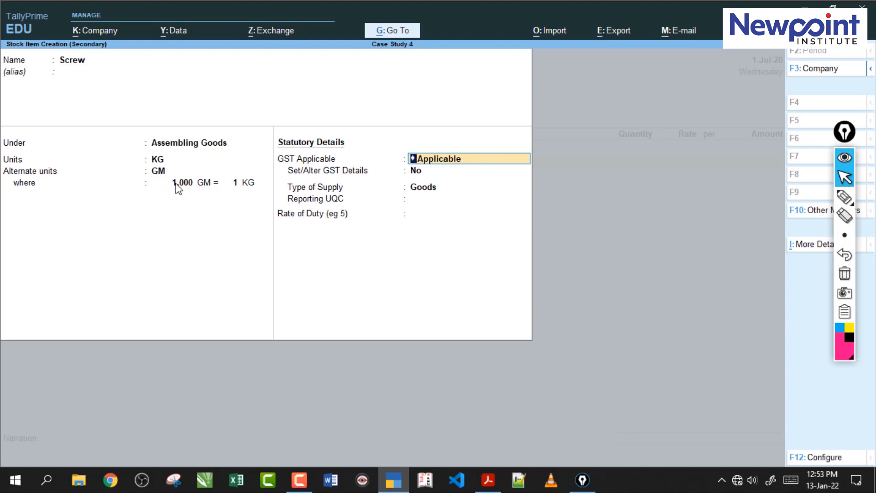
Step: Set the Screw item's GST details to HSN/SAC 73181500, calculation On Value, taxability Taxable and integrated tax 18%
{"action": "key", "text": "Return"}
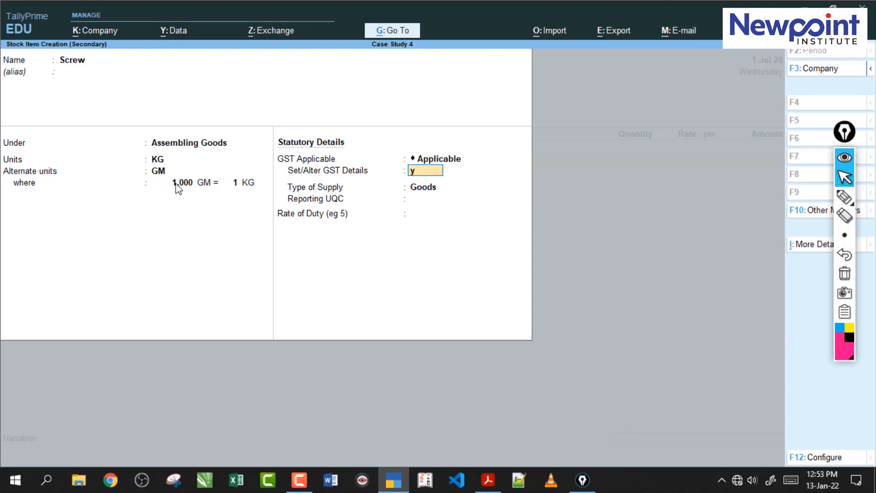
{"action": "key", "text": "y"}
{"action": "key", "text": "Return"}
{"action": "key", "text": "alt+Tab"}
{"action": "key", "text": "alt+Tab"}
{"action": "key", "text": "Return"}
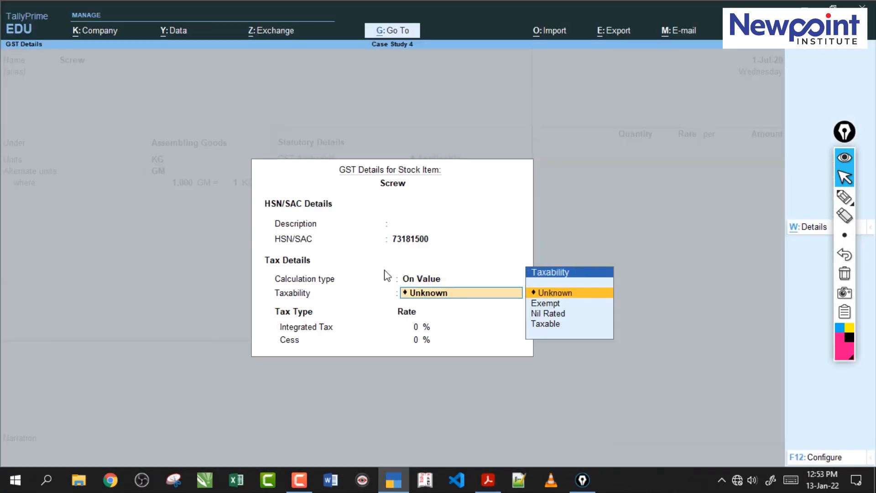
{"action": "type", "text": "T"}
{"action": "key", "text": "Return"}
{"action": "type", "text": "18"}
{"action": "key", "text": "Return"}
{"action": "key", "text": "Return"}
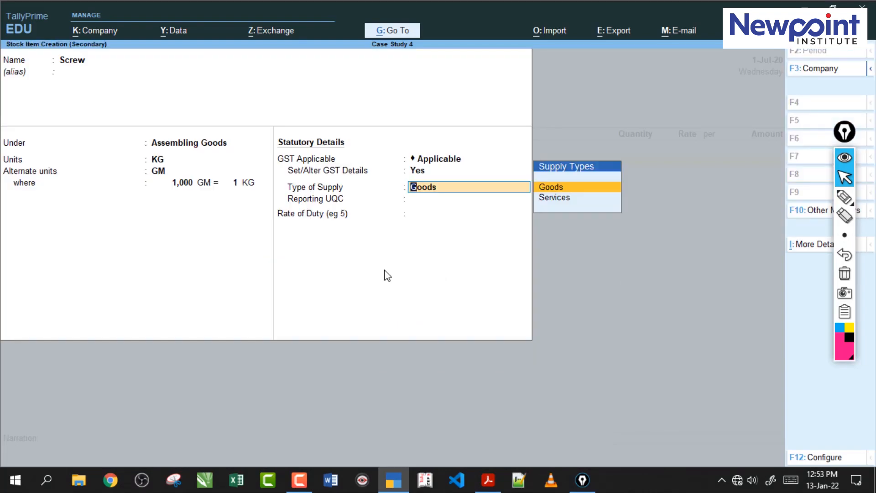
Step: Set the Screw item's supply type to Goods, reporting UQC to KGS-KILOGRAMS and rate of duty to 0
{"action": "key", "text": "Return"}
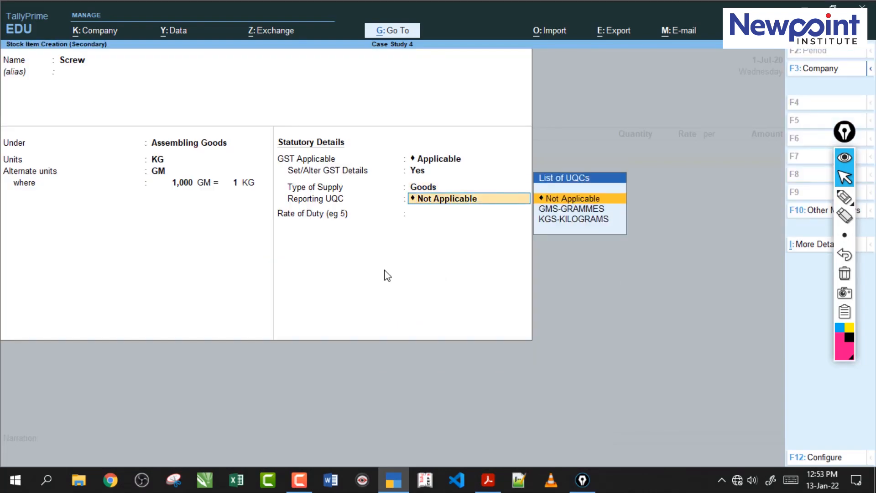
{"action": "key", "text": "Down"}
{"action": "key", "text": "Down"}
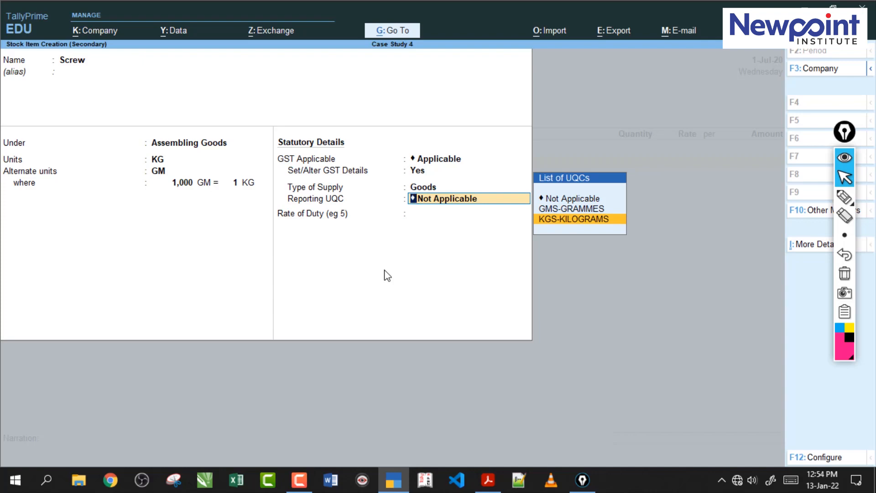
{"action": "key", "text": "Return"}
{"action": "key", "text": "Return"}
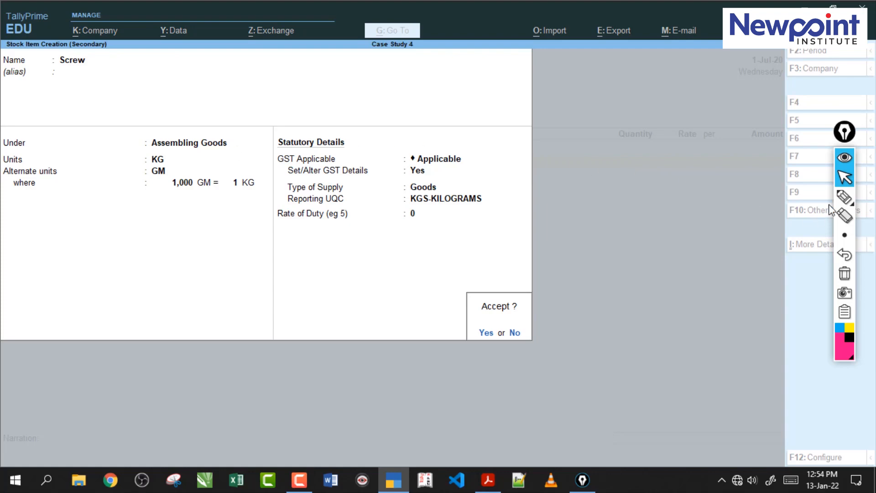
Step: Annotate the screen with KG, GM and Nos and their decimal places 2, 0 and 0, and clear the drawing
{"action": "left_click", "coordinate": [845, 197]}
{"action": "mouse_move", "coordinate": [184, 70]}
{"action": "left_mouse_down"}
{"action": "mouse_move", "coordinate": [182, 104]}
{"action": "mouse_move", "coordinate": [204, 93]}
{"action": "mouse_move", "coordinate": [219, 104]}
{"action": "mouse_move", "coordinate": [239, 93]}
{"action": "left_mouse_up"}
{"action": "left_click_drag", "start_coordinate": [158, 114], "coordinate": [281, 109]}
{"action": "mouse_move", "coordinate": [304, 69]}
{"action": "left_mouse_down"}
{"action": "mouse_move", "coordinate": [334, 94]}
{"action": "mouse_move", "coordinate": [380, 97]}
{"action": "left_mouse_up"}
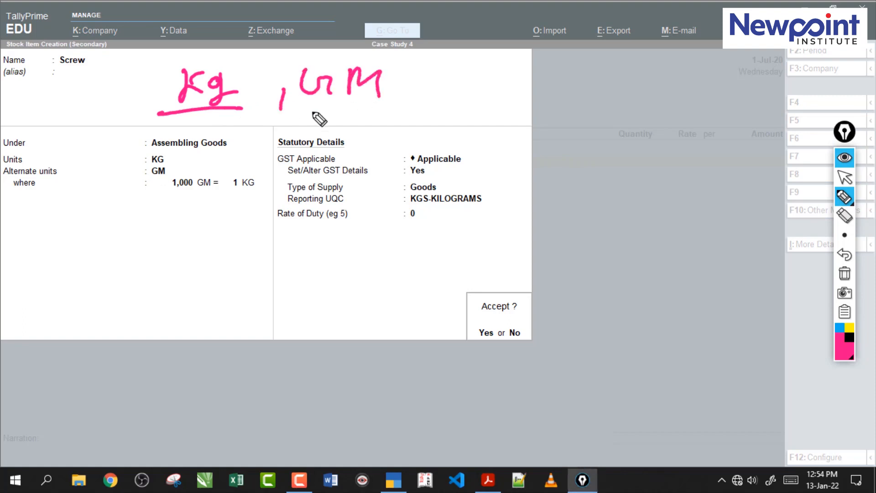
{"action": "left_click_drag", "start_coordinate": [232, 54], "coordinate": [212, 69]}
{"action": "mouse_move", "coordinate": [402, 58]}
{"action": "left_mouse_down"}
{"action": "mouse_move", "coordinate": [317, 113]}
{"action": "mouse_move", "coordinate": [377, 89]}
{"action": "left_mouse_up"}
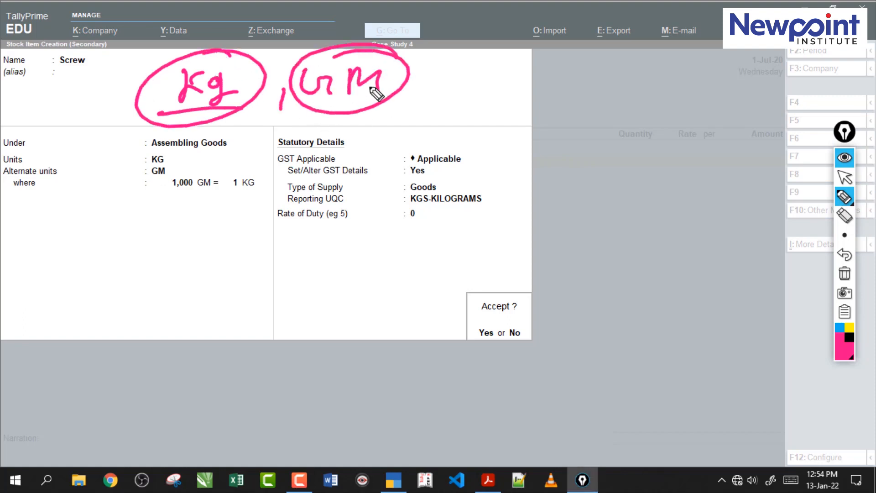
{"action": "left_click_drag", "start_coordinate": [196, 131], "coordinate": [407, 109]}
{"action": "mouse_move", "coordinate": [462, 98]}
{"action": "left_mouse_down"}
{"action": "mouse_move", "coordinate": [464, 69]}
{"action": "mouse_move", "coordinate": [489, 69]}
{"action": "mouse_move", "coordinate": [513, 86]}
{"action": "left_mouse_up"}
{"action": "left_click_drag", "start_coordinate": [525, 63], "coordinate": [515, 97]}
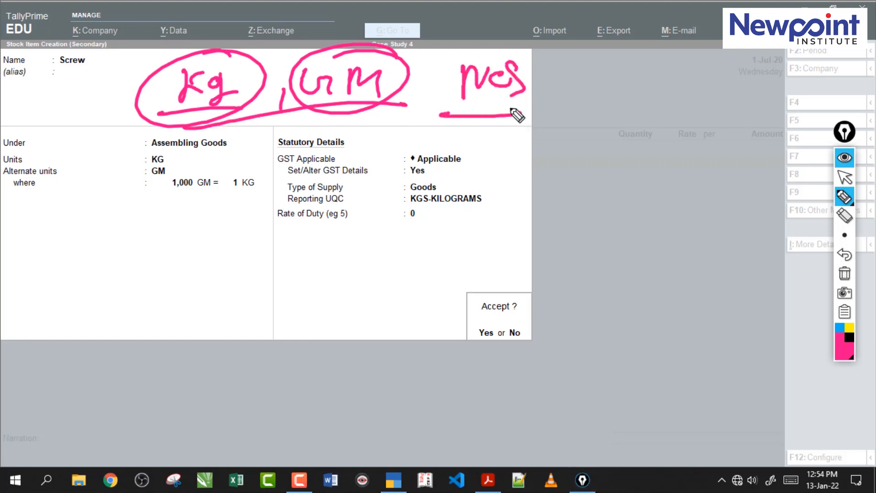
{"action": "left_click_drag", "start_coordinate": [497, 53], "coordinate": [429, 86]}
{"action": "left_click_drag", "start_coordinate": [201, 127], "coordinate": [205, 183]}
{"action": "left_click_drag", "start_coordinate": [180, 155], "coordinate": [237, 162]}
{"action": "mouse_move", "coordinate": [196, 210]}
{"action": "left_mouse_down"}
{"action": "mouse_move", "coordinate": [219, 215]}
{"action": "mouse_move", "coordinate": [227, 231]}
{"action": "left_mouse_up"}
{"action": "left_click", "coordinate": [352, 120]}
{"action": "left_click_drag", "start_coordinate": [352, 118], "coordinate": [361, 165]}
{"action": "mouse_move", "coordinate": [368, 180]}
{"action": "left_mouse_down"}
{"action": "mouse_move", "coordinate": [377, 205]}
{"action": "mouse_move", "coordinate": [369, 179]}
{"action": "left_mouse_up"}
{"action": "left_click_drag", "start_coordinate": [503, 130], "coordinate": [505, 167]}
{"action": "mouse_move", "coordinate": [511, 172]}
{"action": "left_mouse_down"}
{"action": "mouse_move", "coordinate": [527, 196]}
{"action": "mouse_move", "coordinate": [510, 171]}
{"action": "left_mouse_up"}
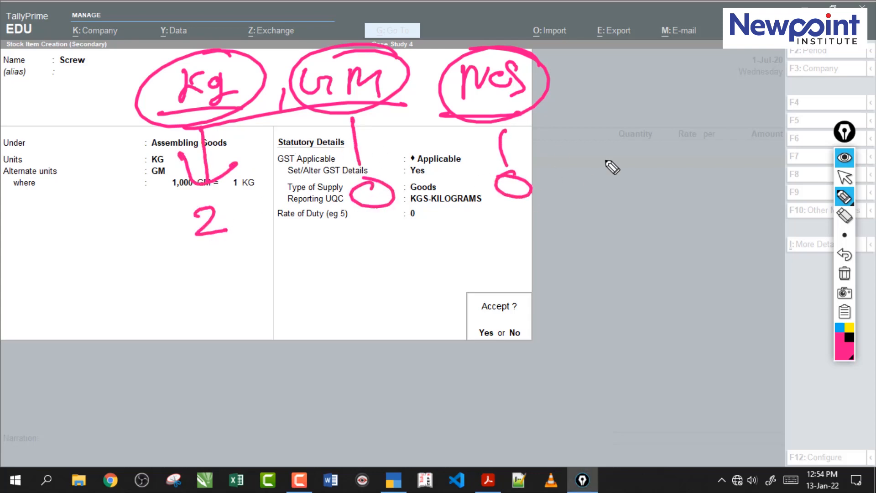
{"action": "left_click", "coordinate": [845, 273]}
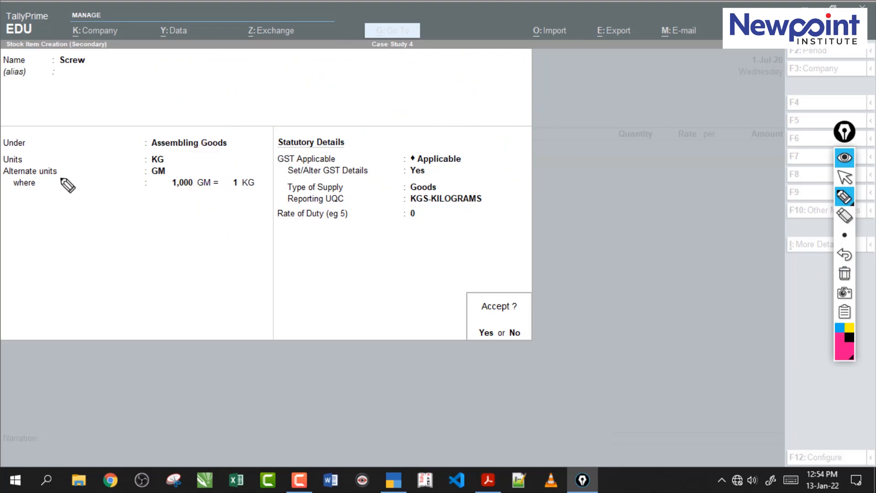
Step: Highlight the 1,000 GM = 1 KG conversion with pen marks, clear them and return to the normal pointer
{"action": "left_click_drag", "start_coordinate": [46, 185], "coordinate": [246, 194]}
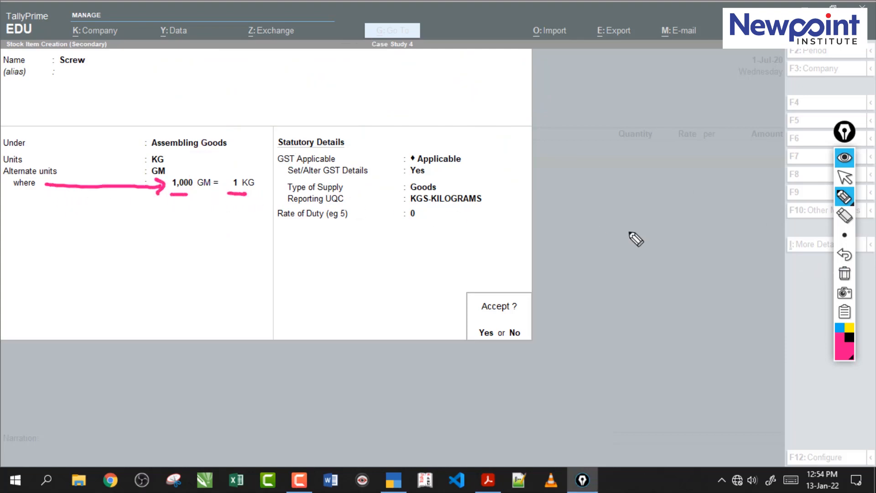
{"action": "left_click", "coordinate": [844, 275]}
{"action": "left_click", "coordinate": [845, 177]}
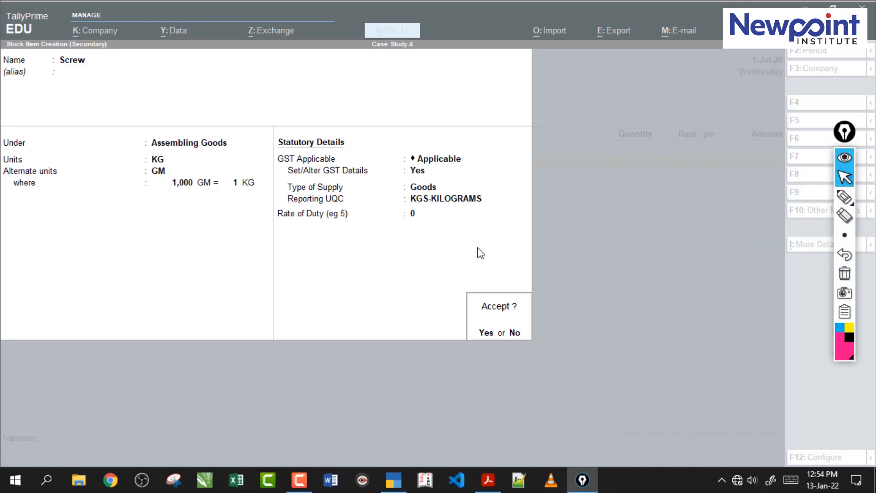
Step: Save the Screw item and allocate a quantity of 5 KG to the Job Work Godown
{"action": "left_click", "coordinate": [458, 260]}
{"action": "key", "text": "Return"}
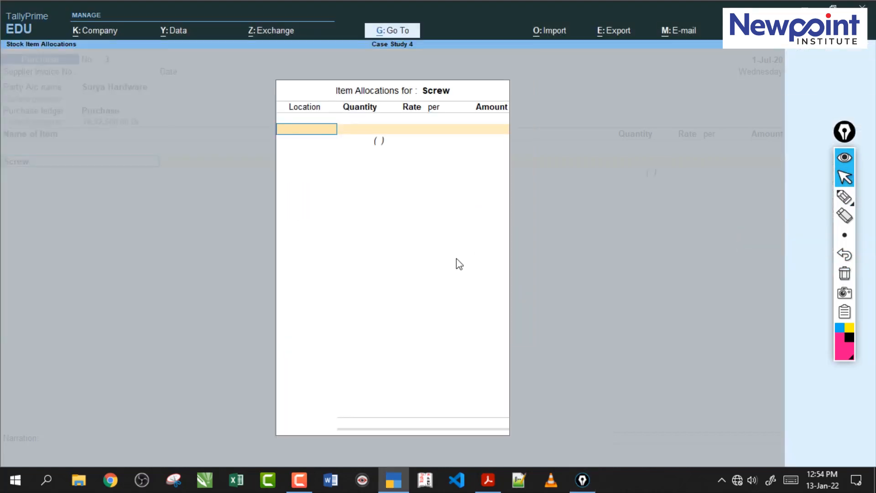
{"action": "type", "text": "J"}
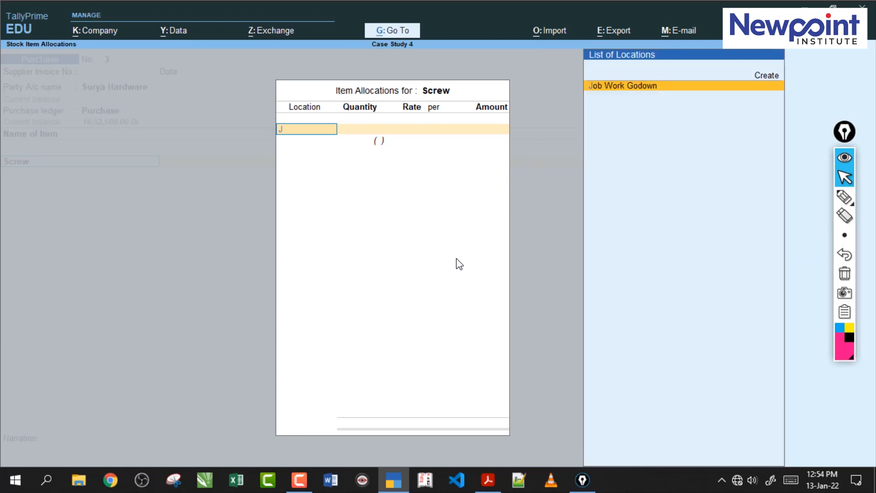
{"action": "key", "text": "Return"}
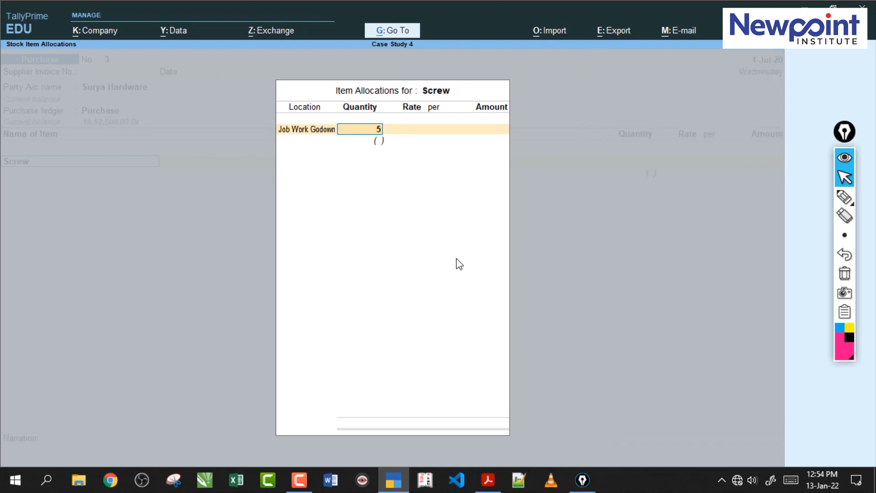
{"action": "type", "text": "5"}
{"action": "key", "text": "Return"}
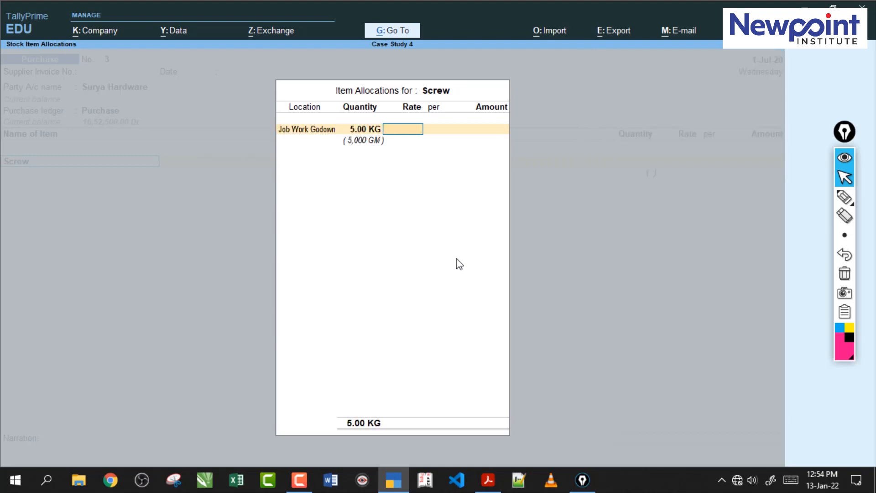
Step: Check the Screw quantity in the Case Study 4 PDF and try 5.5 as the allocated quantity
{"action": "key", "text": "BackSpace"}
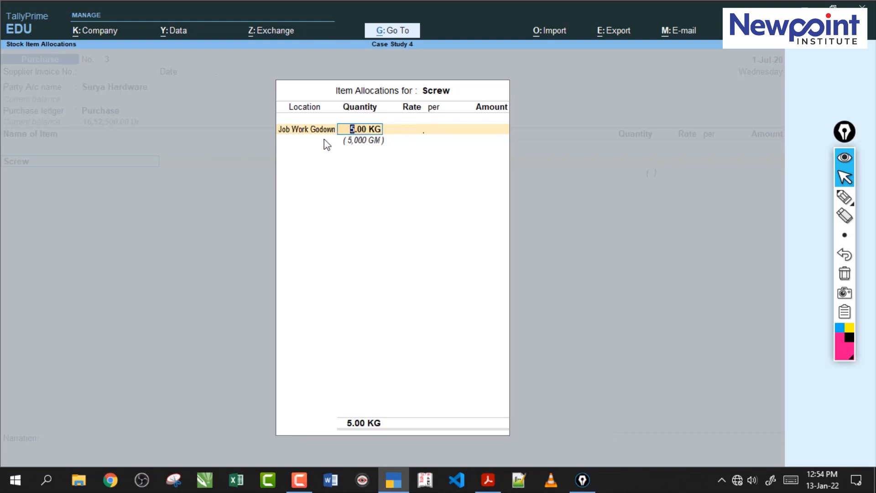
{"action": "left_click", "coordinate": [489, 483]}
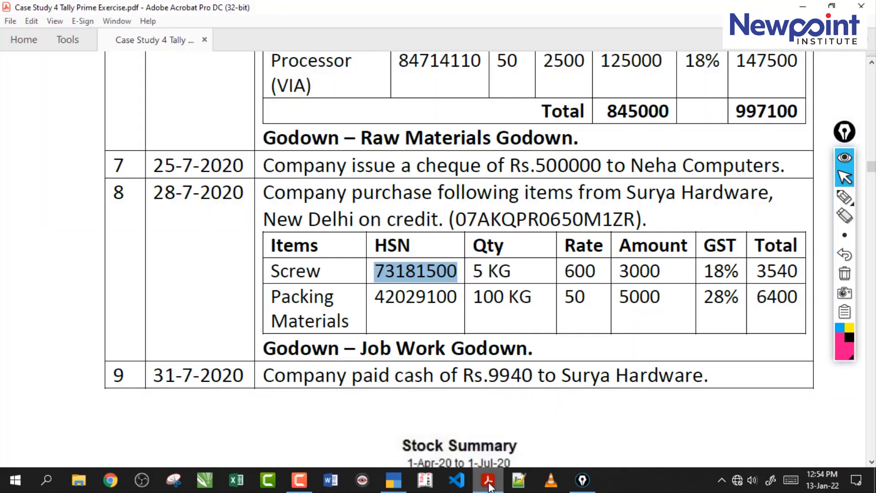
{"action": "left_click", "coordinate": [488, 483]}
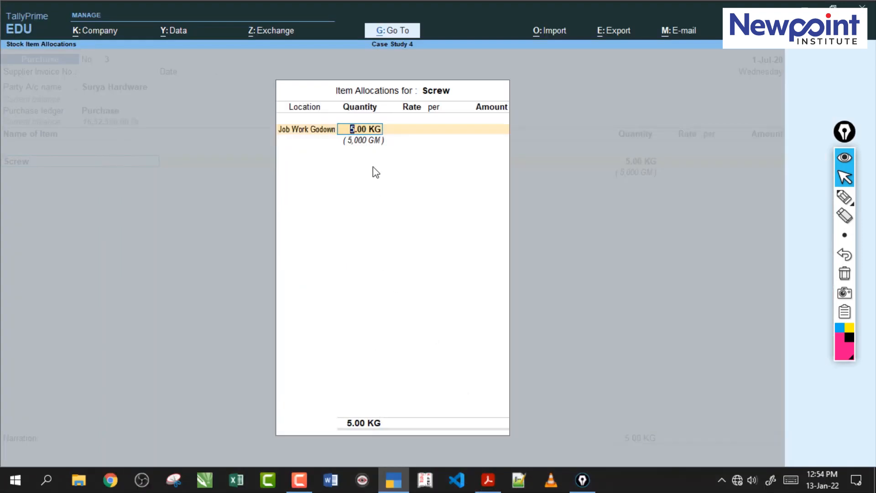
{"action": "type", "text": "5.5"}
{"action": "key", "text": "Return"}
Step: Set the Screw quantity in grams by entering 5000gm
{"action": "key", "text": "BackSpace"}
{"action": "type", "text": "5000gm"}
{"action": "key", "text": "Return"}
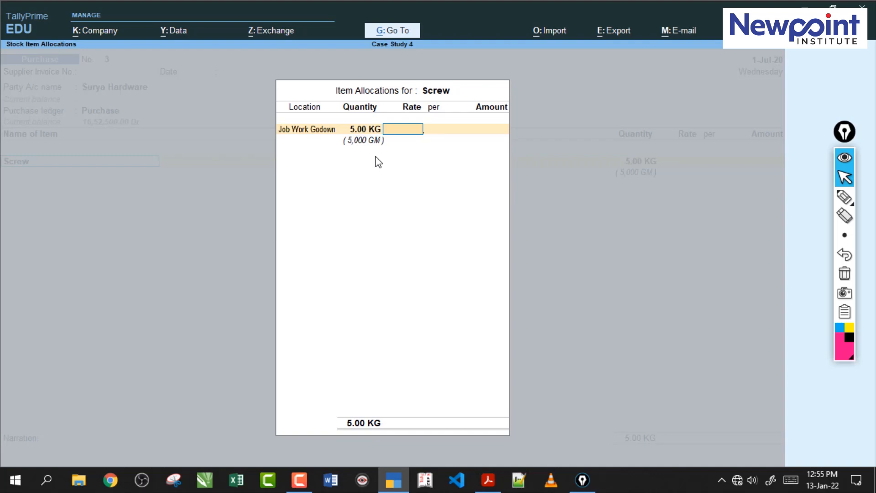
Step: Check the Screw rate in the Case Study 4 PDF, enter 600 per KG and complete the Screw allocation
{"action": "left_click", "coordinate": [488, 483]}
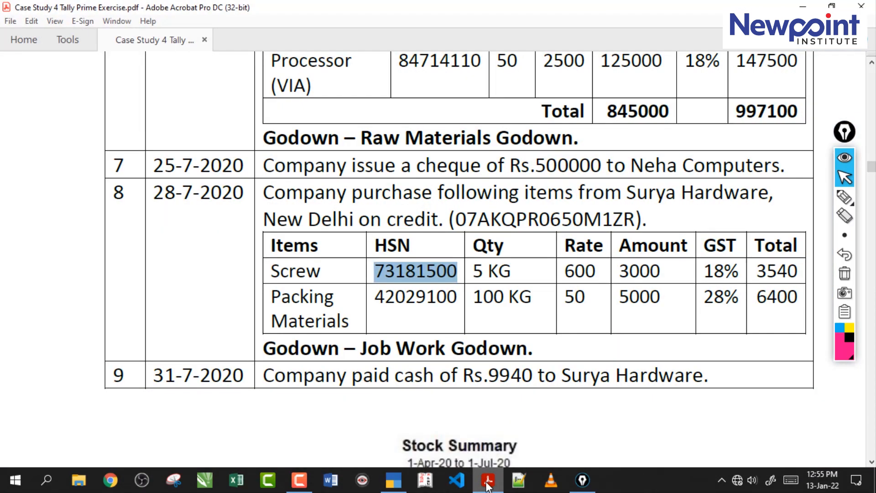
{"action": "left_click", "coordinate": [488, 485]}
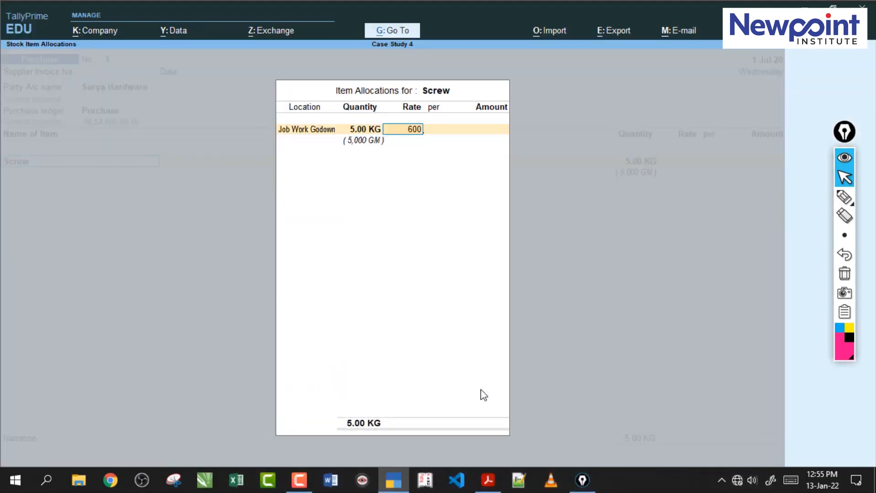
{"action": "key", "text": "Return"}
{"action": "key", "text": "Return"}
{"action": "key", "text": "Return"}
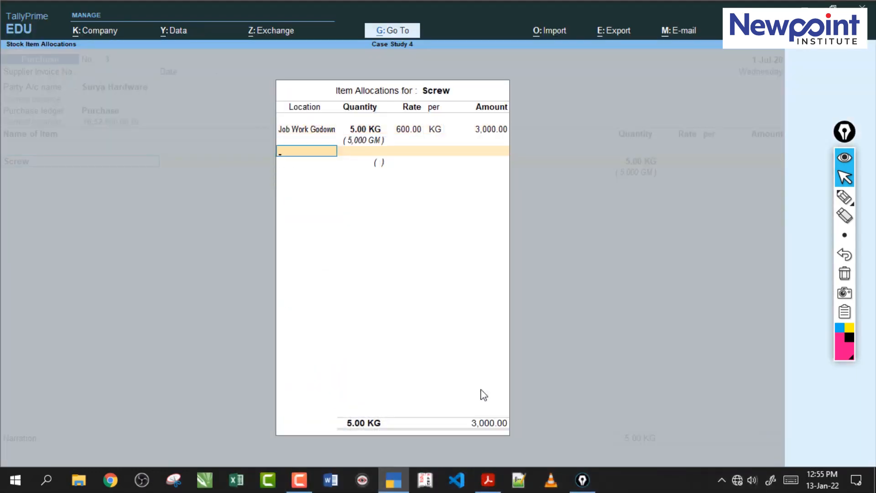
{"action": "key", "text": "Return"}
{"action": "key", "text": "Return"}
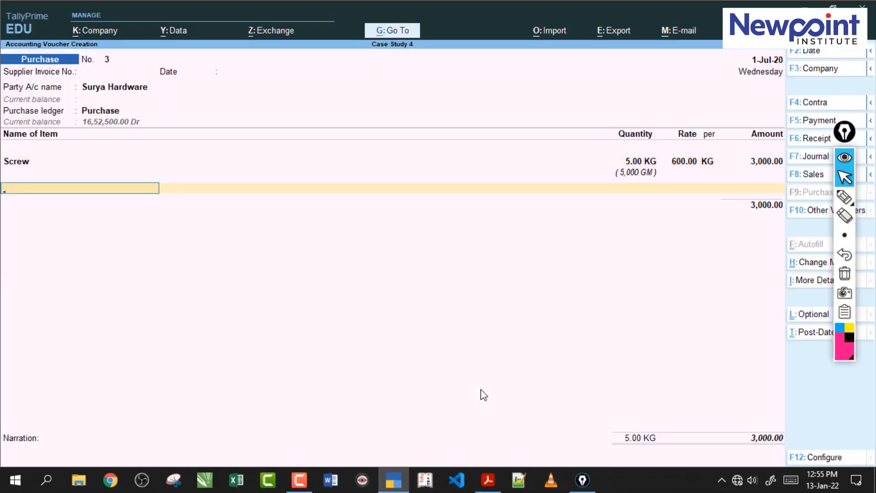
Step: Create a stock item named Packing Materials, copying the name from the PDF, and place it under Assembling Goods
{"action": "key", "text": "alt+c"}
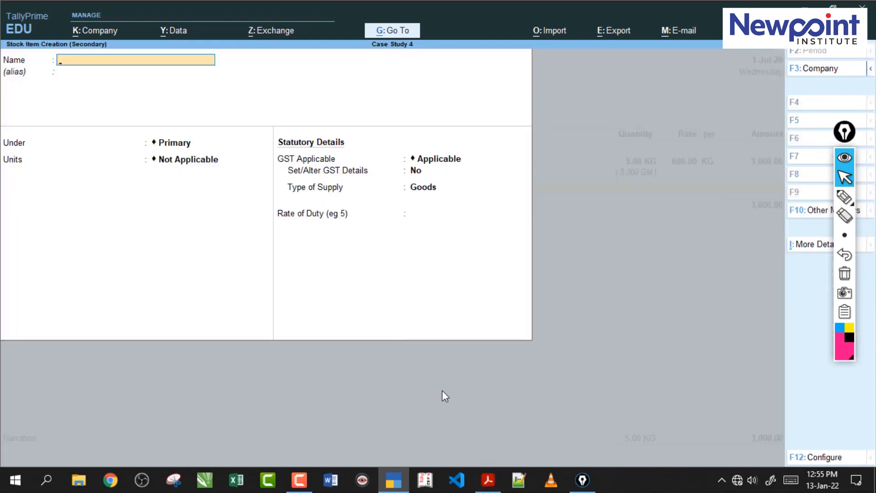
{"action": "left_click", "coordinate": [488, 479]}
{"action": "left_click_drag", "start_coordinate": [351, 327], "coordinate": [272, 295]}
{"action": "key", "text": "ctrl+c"}
{"action": "left_click", "coordinate": [394, 479]}
{"action": "key", "text": "ctrl+alt+v"}
{"action": "key", "text": "Return"}
{"action": "key", "text": "Down"}
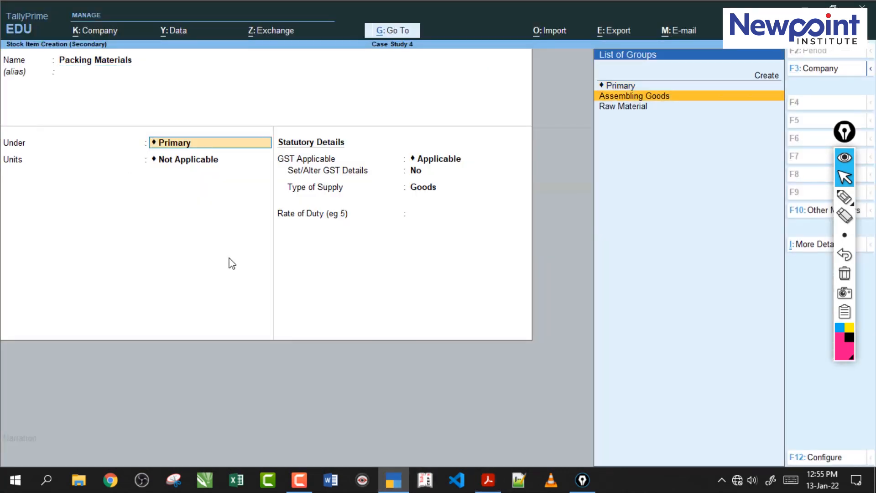
{"action": "key", "text": "Return"}
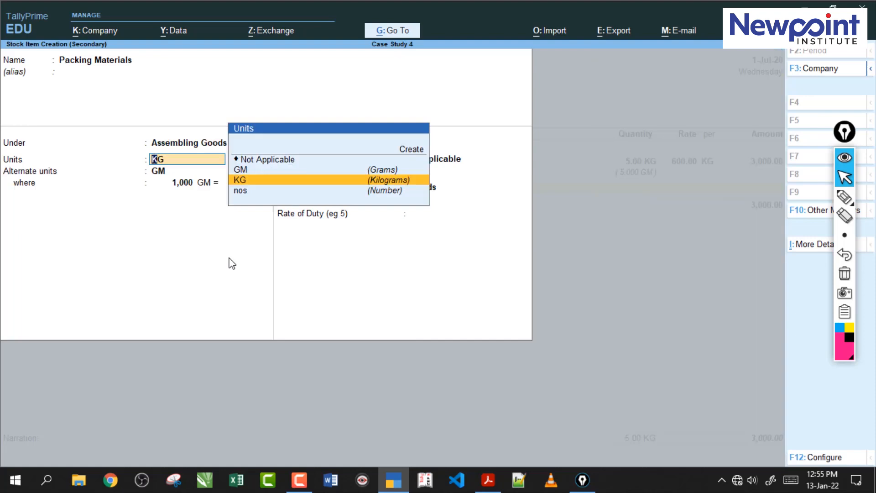
Step: Set the Packing Materials unit to KG with GM as alternate unit, where 1,000 GM = 1 KG
{"action": "key", "text": "Return"}
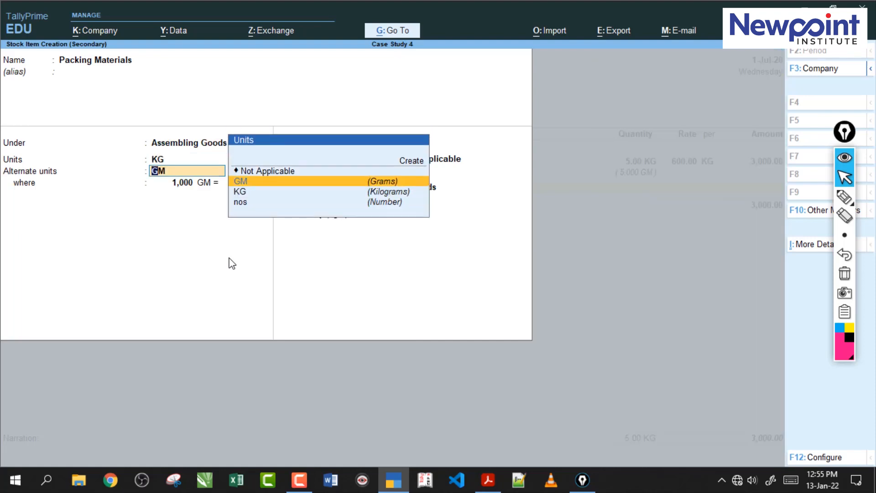
{"action": "key", "text": "Return"}
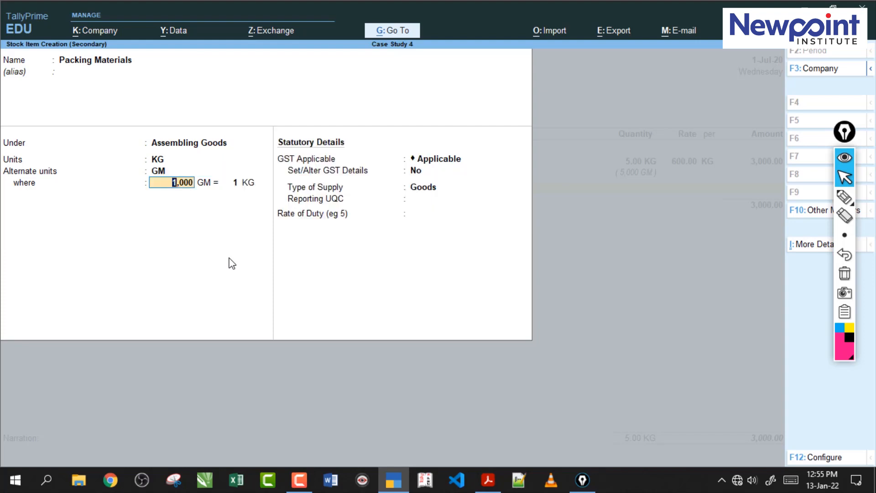
{"action": "key", "text": "Return"}
{"action": "key", "text": "Return"}
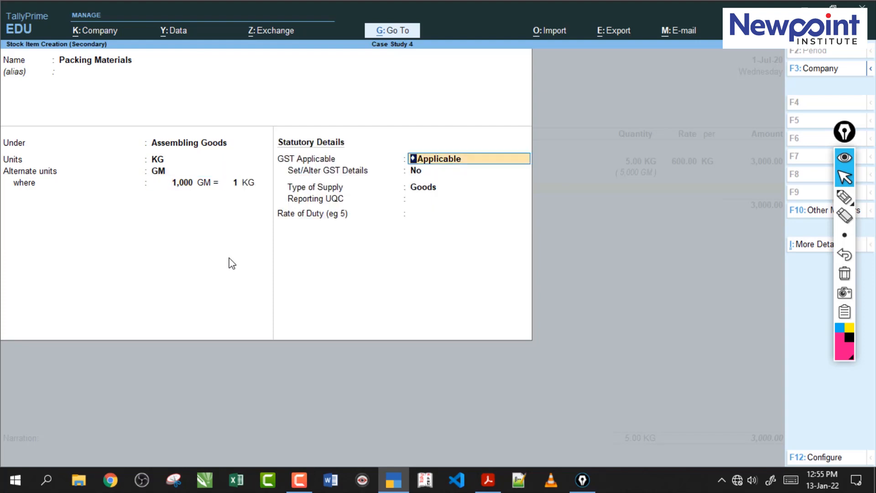
Step: Enable GST details for Packing Materials and enter HSN/SAC 42029100 from the PDF
{"action": "key", "text": "Return"}
{"action": "type", "text": "y"}
{"action": "key", "text": "Return"}
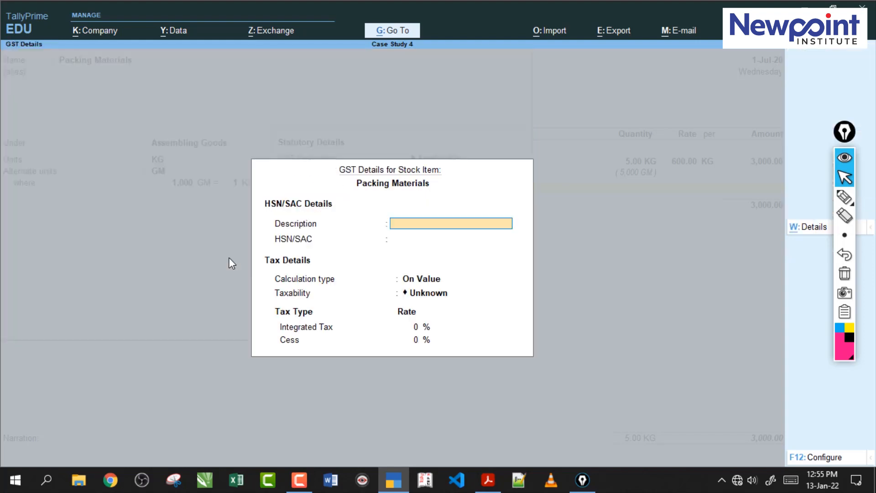
{"action": "key", "text": "Return"}
{"action": "left_click", "coordinate": [488, 480]}
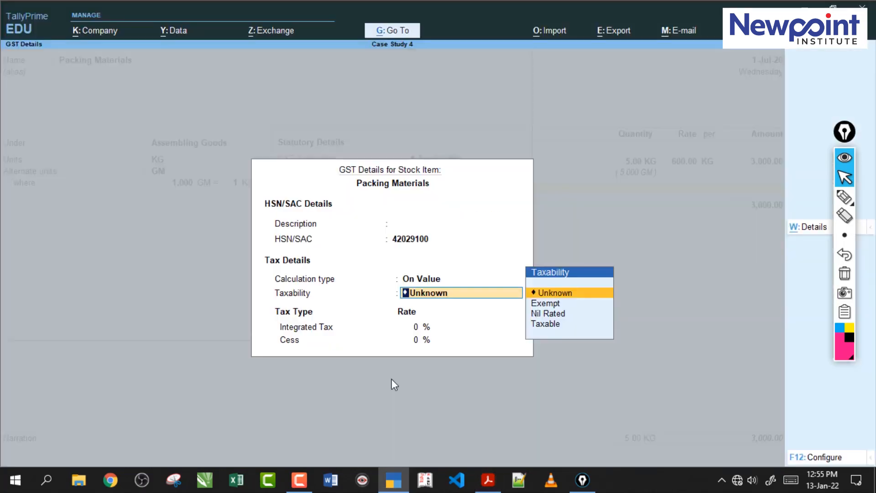
Step: Make Packing Materials Taxable with 18% integrated tax and continue past the supply and reporting unit details
{"action": "key", "text": "Down"}
{"action": "key", "text": "Down"}
{"action": "key", "text": "Down"}
{"action": "key", "text": "Return"}
{"action": "type", "text": "18"}
{"action": "key", "text": "Return"}
{"action": "key", "text": "Return"}
{"action": "key", "text": "Return"}
{"action": "key", "text": "Return"}
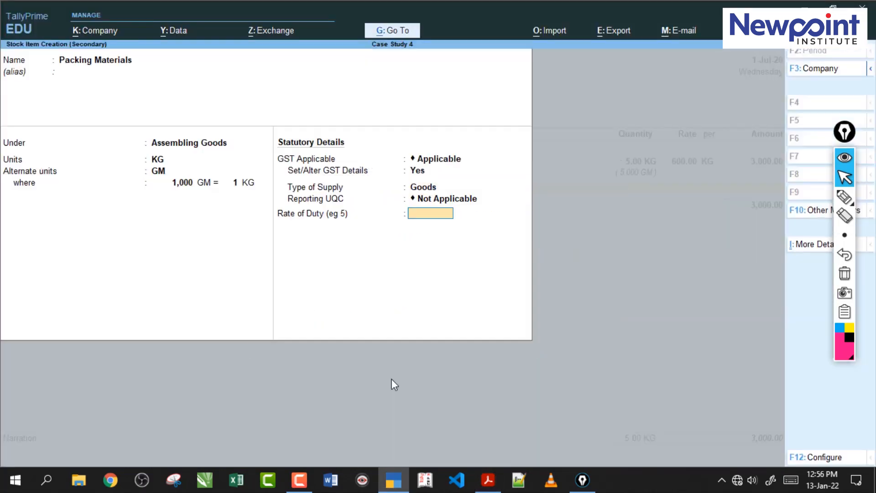
Step: Save the Packing Materials item, add it to the purchase voucher and allocate it to Job Work Godown
{"action": "key", "text": "Return"}
{"action": "key", "text": "Escape"}
{"action": "key", "text": "Down"}
{"action": "key", "text": "Down"}
{"action": "key", "text": "Return"}
{"action": "key", "text": "Return"}
{"action": "key", "text": "Return"}
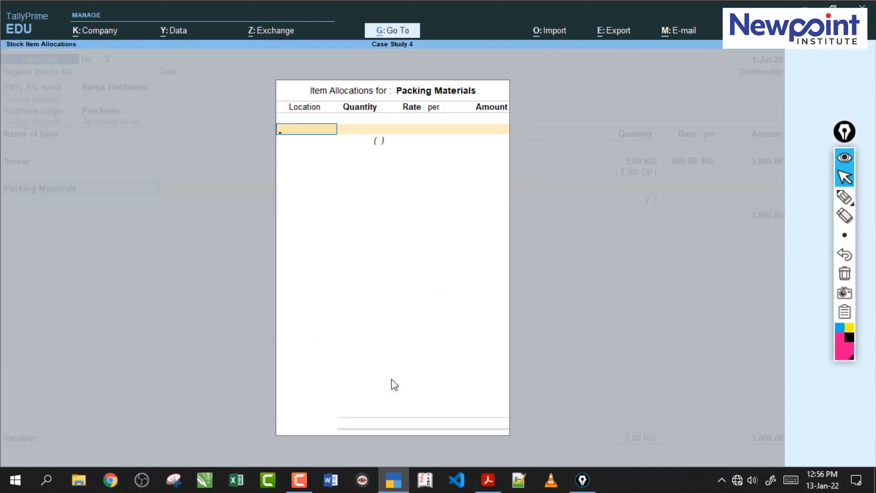
{"action": "type", "text": "R"}
{"action": "key", "text": "BackSpace"}
{"action": "type", "text": "J"}
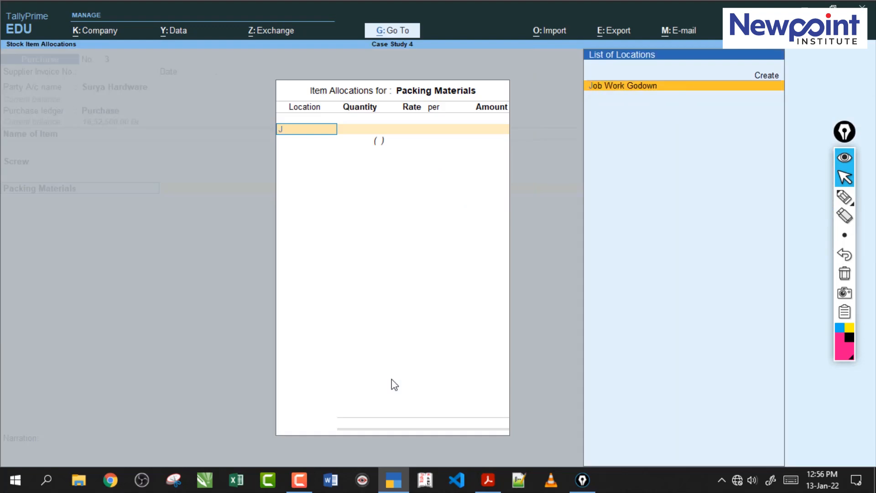
{"action": "key", "text": "Return"}
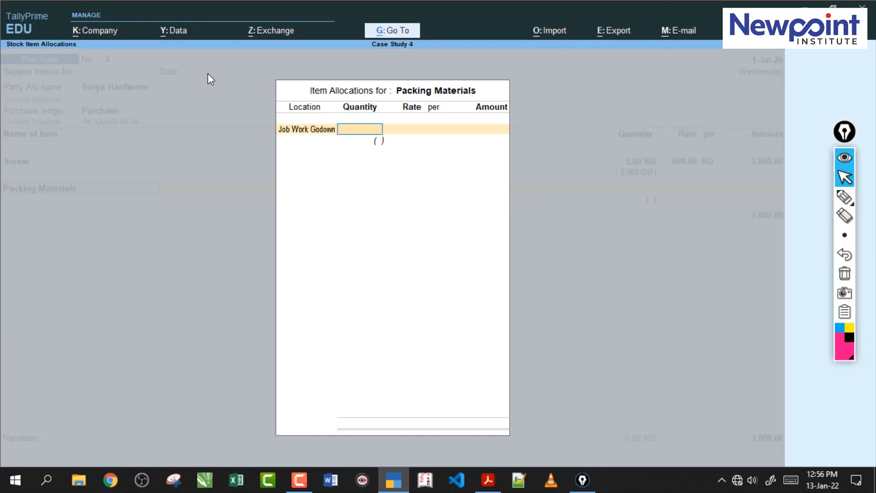
Step: Check the Packing Materials row in the PDF and enter a quantity of 100 KG at rate 50 per KG
{"action": "left_click", "coordinate": [490, 481]}
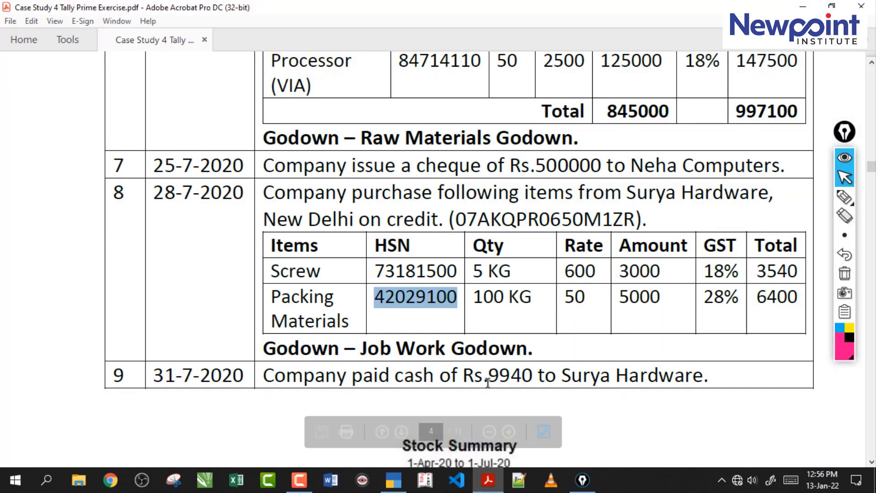
{"action": "left_click", "coordinate": [490, 486]}
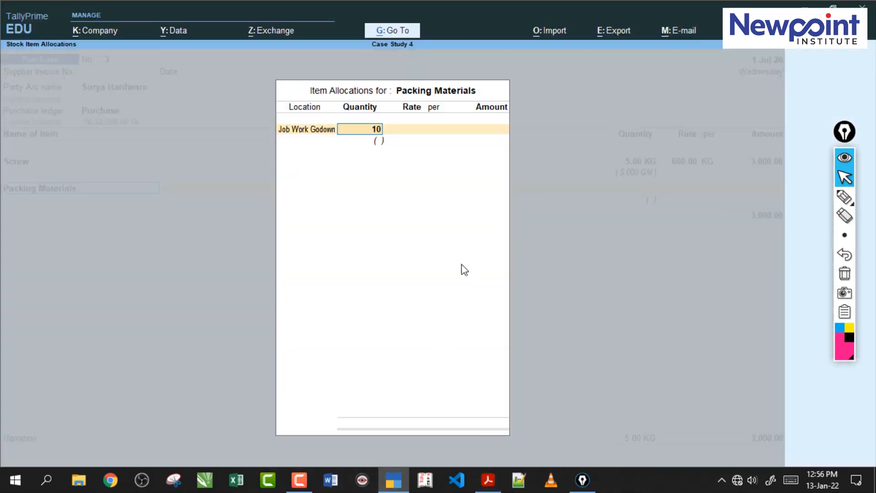
{"action": "key", "text": "Return"}
{"action": "type", "text": "50"}
{"action": "key", "text": "Return"}
{"action": "key", "text": "Return"}
{"action": "key", "text": "Return"}
{"action": "key", "text": "Return"}
{"action": "key", "text": "Return"}
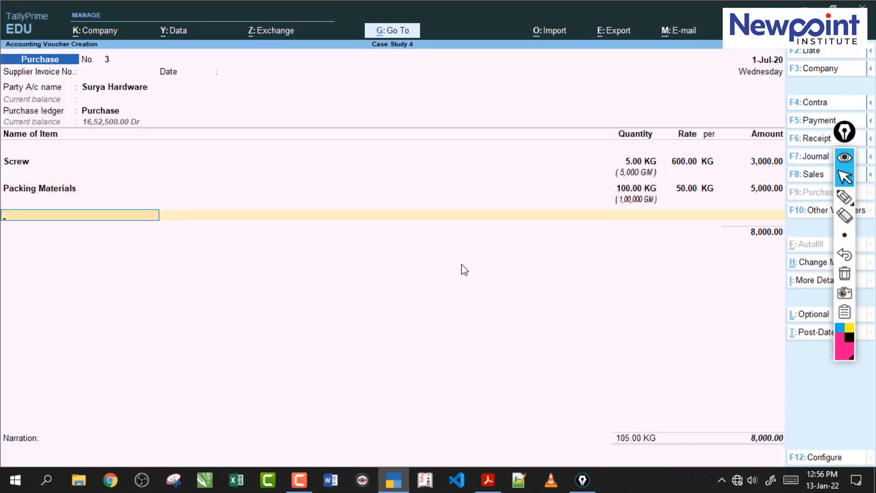
Step: End the item list and add the Cgst and Sgst ledgers to the Surya Hardware purchase
{"action": "key", "text": "Return"}
{"action": "type", "text": "C"}
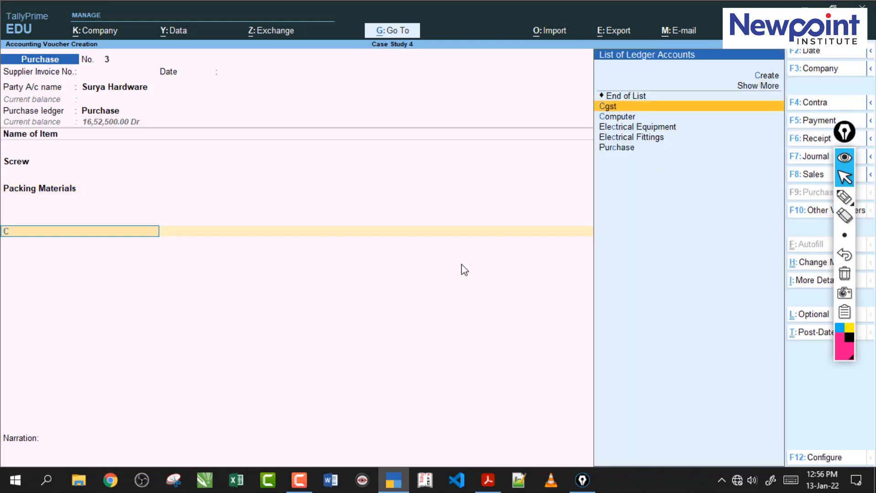
{"action": "key", "text": "Return"}
{"action": "key", "text": "Return"}
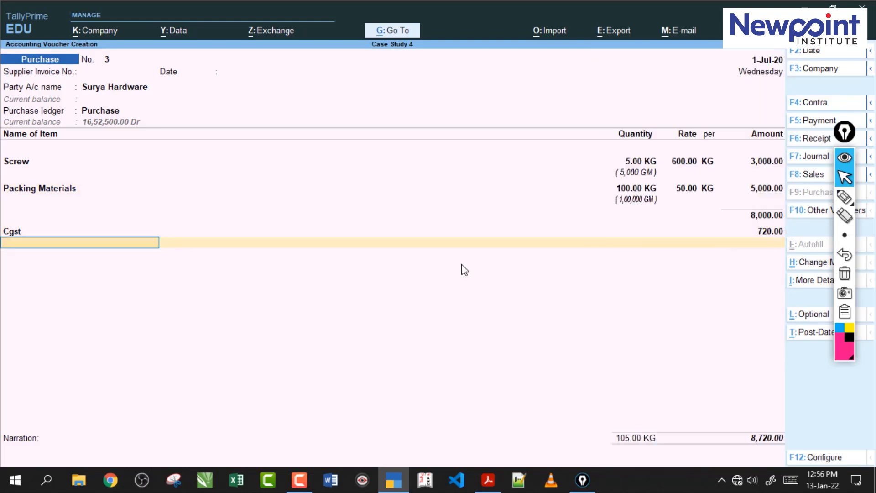
{"action": "type", "text": "S"}
{"action": "key", "text": "Return"}
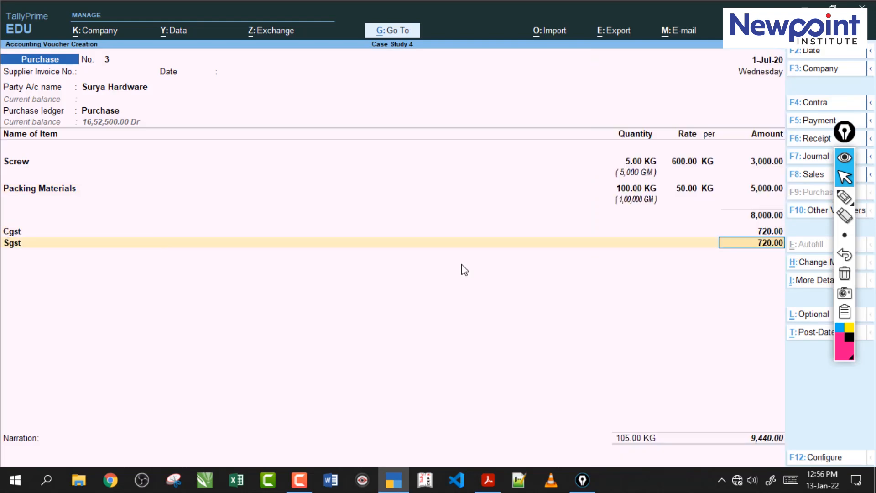
Step: Compare the purchase voucher with the PDF and check the GST rate given for Packing Materials
{"action": "left_click", "coordinate": [488, 483]}
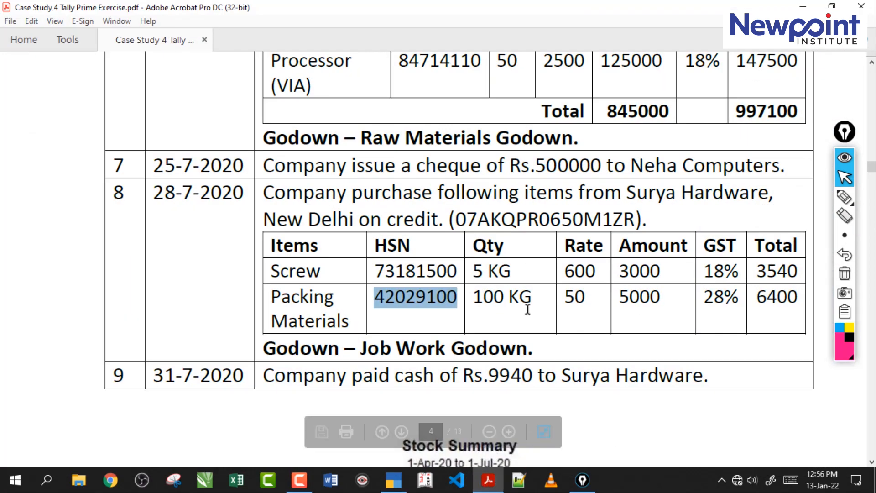
{"action": "left_click", "coordinate": [398, 485]}
{"action": "left_click", "coordinate": [488, 480]}
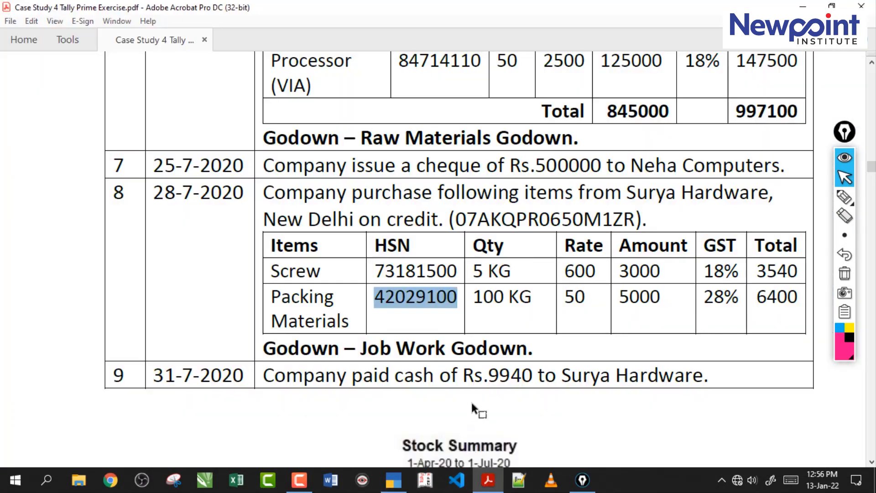
{"action": "mouse_move", "coordinate": [705, 297]}
{"action": "left_mouse_down"}
{"action": "mouse_move", "coordinate": [739, 301]}
{"action": "mouse_move", "coordinate": [700, 301]}
{"action": "left_mouse_up"}
{"action": "left_click", "coordinate": [584, 341]}
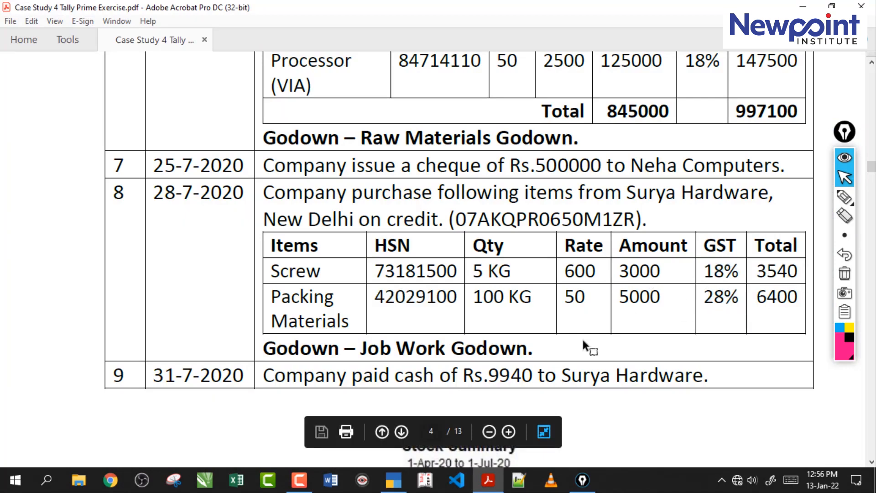
{"action": "left_click", "coordinate": [393, 480]}
Step: Go back to the Packing Materials line in the voucher and open that stock item for alteration
{"action": "key", "text": "shift+Tab"}
{"action": "key", "text": "shift+Tab"}
{"action": "key", "text": "shift+Tab"}
{"action": "key", "text": "shift+Tab"}
{"action": "key", "text": "shift+Tab"}
{"action": "key", "text": "shift+Tab"}
{"action": "key", "text": "shift+Tab"}
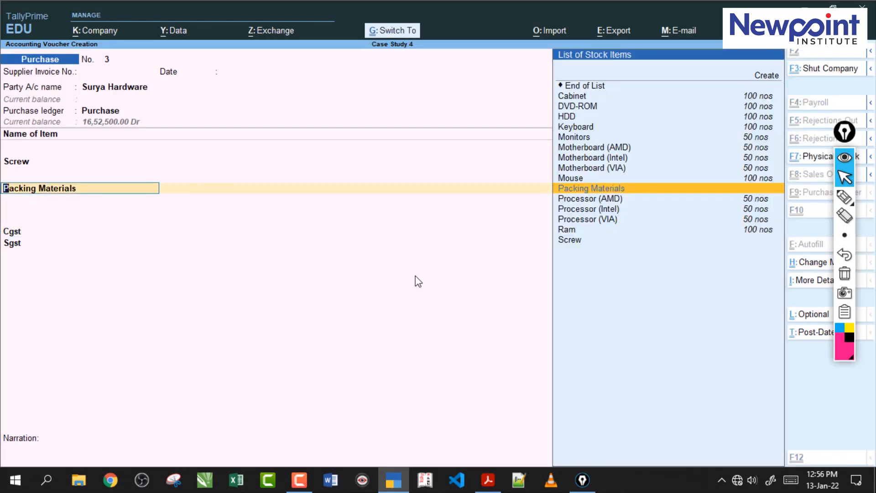
{"action": "key", "text": "ctrl+Return"}
Step: Reopen the GST details of Packing Materials and set the integrated tax rate to 28%
{"action": "key", "text": "Return"}
{"action": "key", "text": "Return"}
{"action": "key", "text": "Return"}
{"action": "key", "text": "Return"}
{"action": "key", "text": "Return"}
{"action": "key", "text": "Return"}
{"action": "key", "text": "Return"}
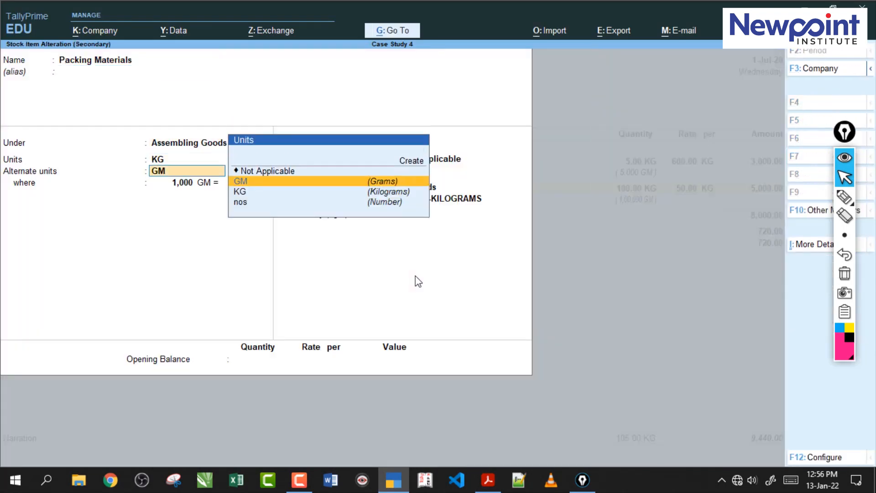
{"action": "key", "text": "Return"}
{"action": "type", "text": "y"}
{"action": "key", "text": "Return"}
{"action": "key", "text": "Return"}
{"action": "key", "text": "Return"}
{"action": "key", "text": "Return"}
{"action": "key", "text": "Return"}
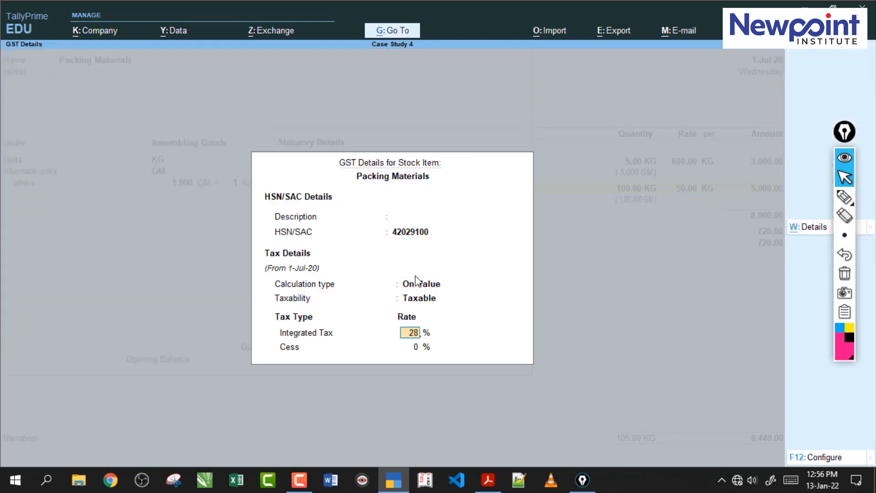
{"action": "key", "text": "Return"}
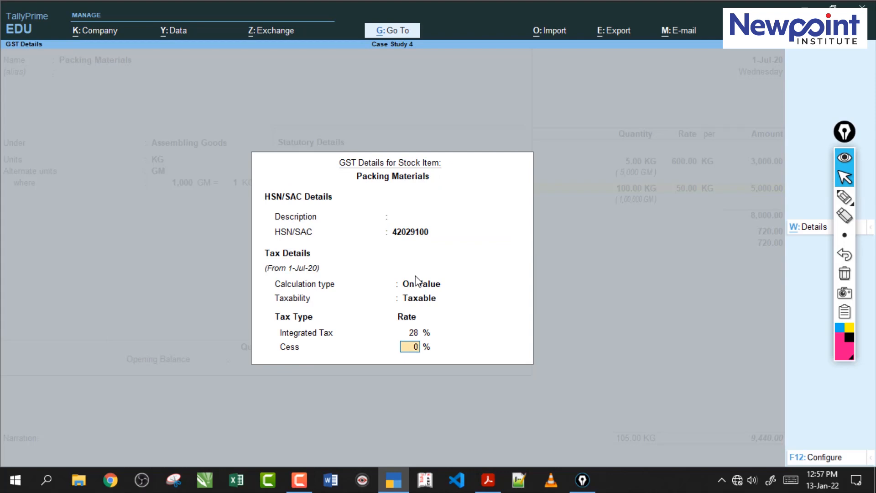
Step: Apply the revised GST details from 1-Jul-20 and save the altered Packing Materials item
{"action": "key", "text": "Return"}
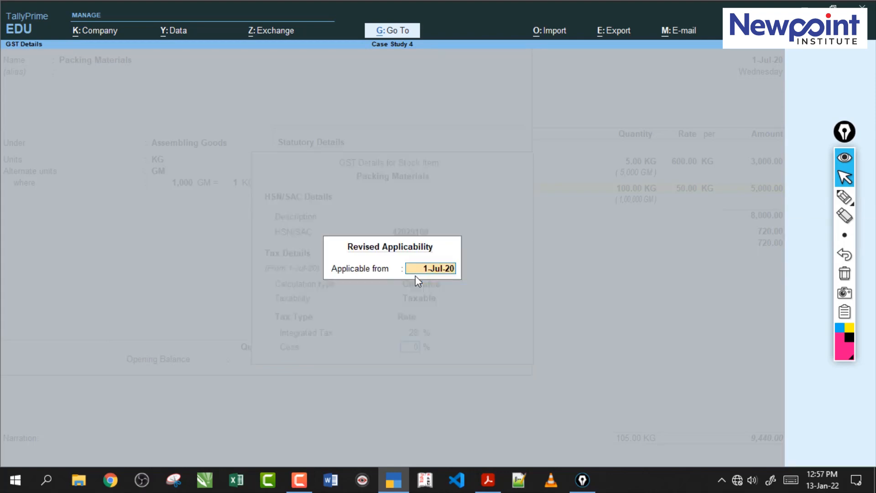
{"action": "key", "text": "Return"}
{"action": "key", "text": "Return"}
{"action": "key", "text": "Return"}
{"action": "key", "text": "Return"}
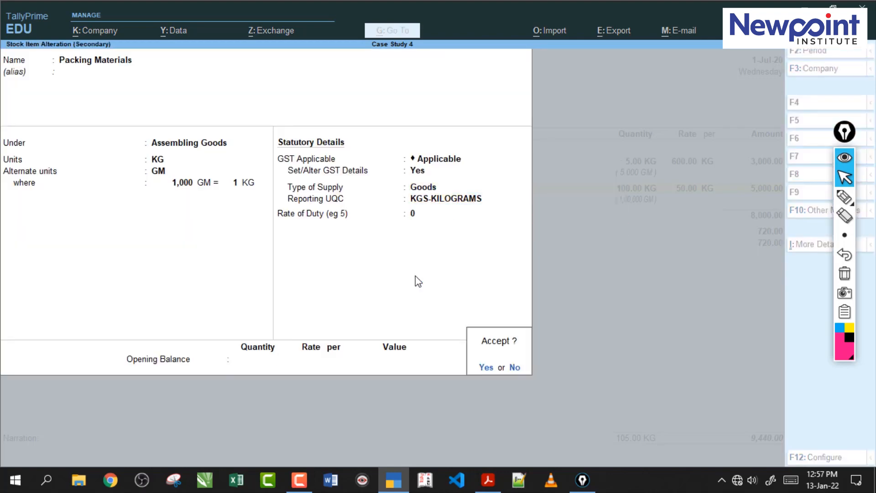
{"action": "key", "text": "Return"}
Step: Reconfirm the Packing Materials allocation, advance to the Sgst amount and compare the voucher with the PDF totals
{"action": "key", "text": "Return"}
{"action": "key", "text": "Return"}
{"action": "key", "text": "Return"}
{"action": "key", "text": "Return"}
{"action": "key", "text": "Return"}
{"action": "key", "text": "Return"}
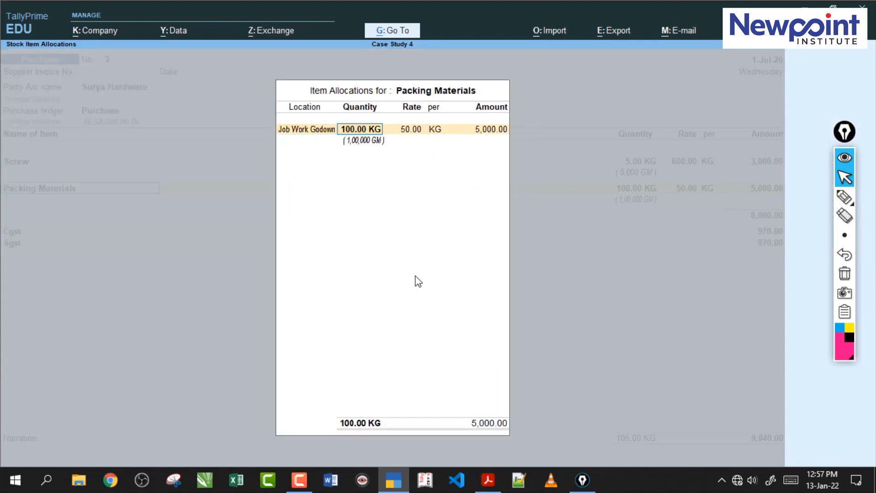
{"action": "key", "text": "Return"}
{"action": "key", "text": "Return"}
{"action": "key", "text": "Return"}
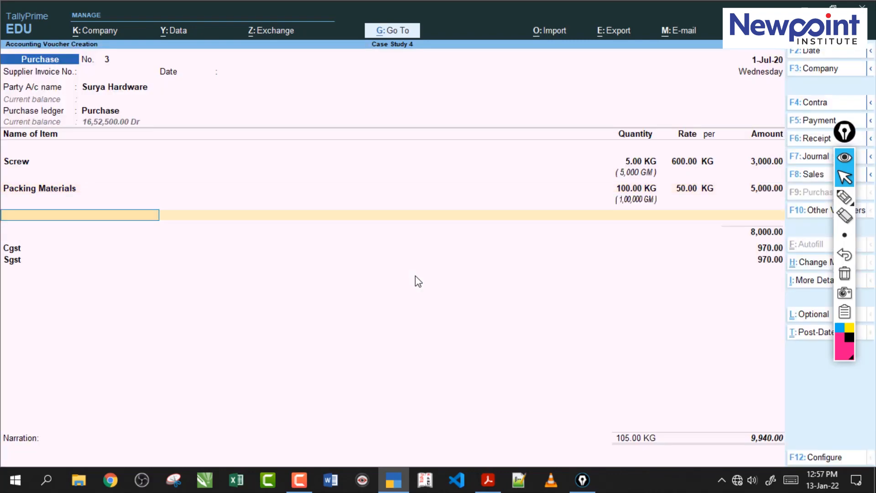
{"action": "key", "text": "Return"}
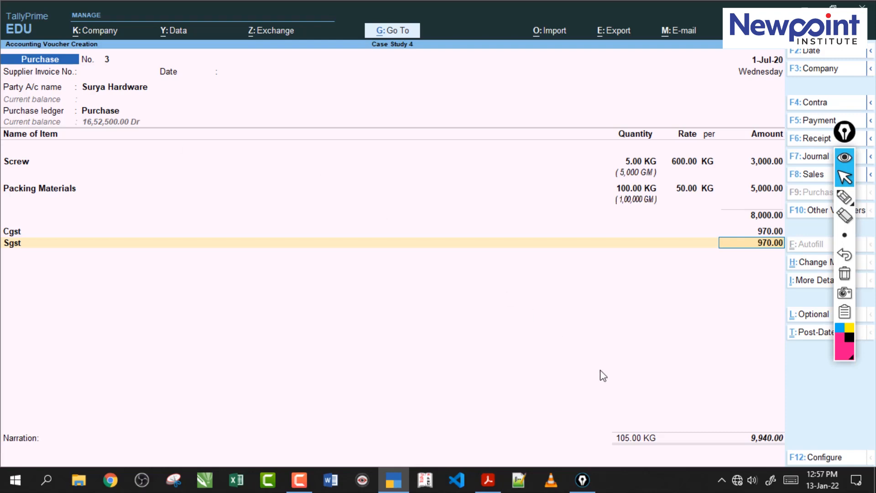
{"action": "left_click", "coordinate": [495, 479]}
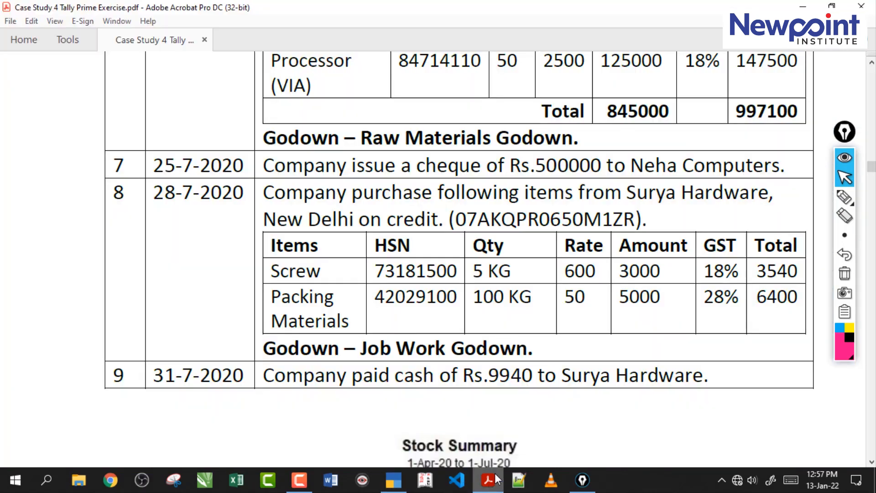
Step: Switch back to TallyPrime, accept the Sgst amount and remaining default details, and save the Surya Hardware purchase voucher
{"action": "key", "text": "alt+Tab"}
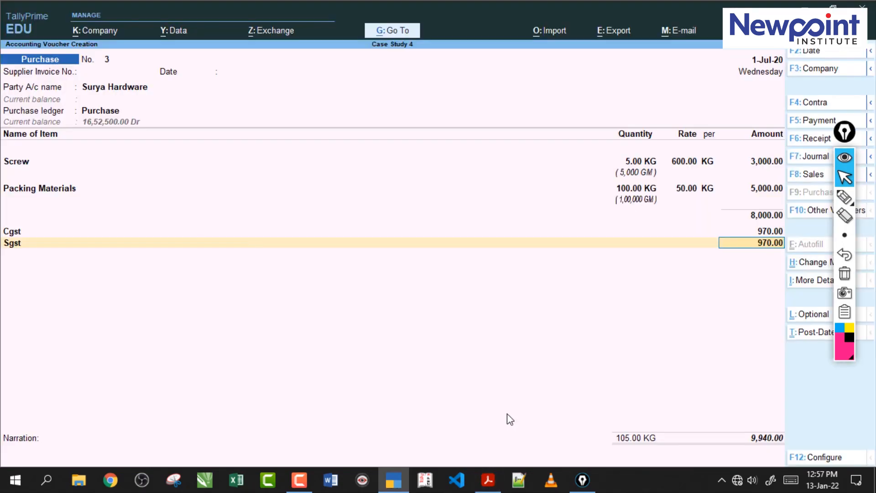
{"action": "key", "text": "Return"}
{"action": "key", "text": "Return"}
{"action": "key", "text": "Return"}
{"action": "key", "text": "Return"}
{"action": "key", "text": "Return"}
{"action": "key", "text": "Return"}
{"action": "key", "text": "Return"}
{"action": "key", "text": "Return"}
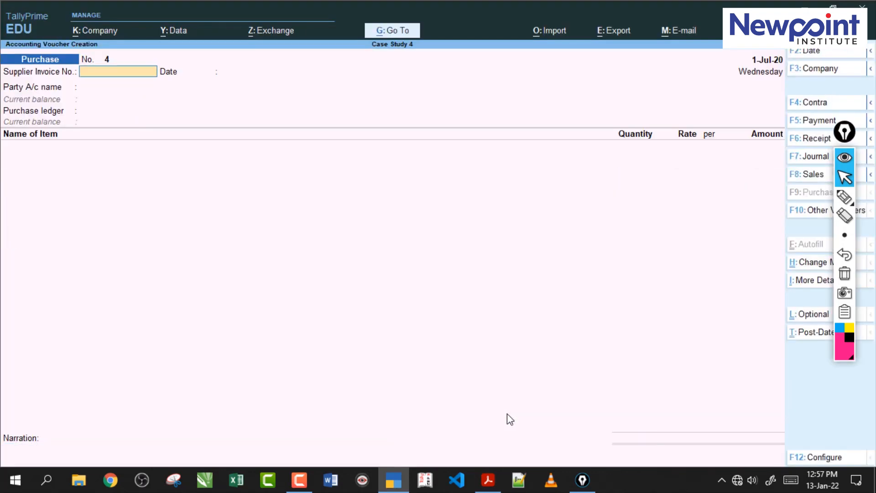
Step: Read transaction 9 in the case study PDF and start a payment voucher in TallyPrime with the Cash Payment voucher class
{"action": "key", "text": "alt+Tab"}
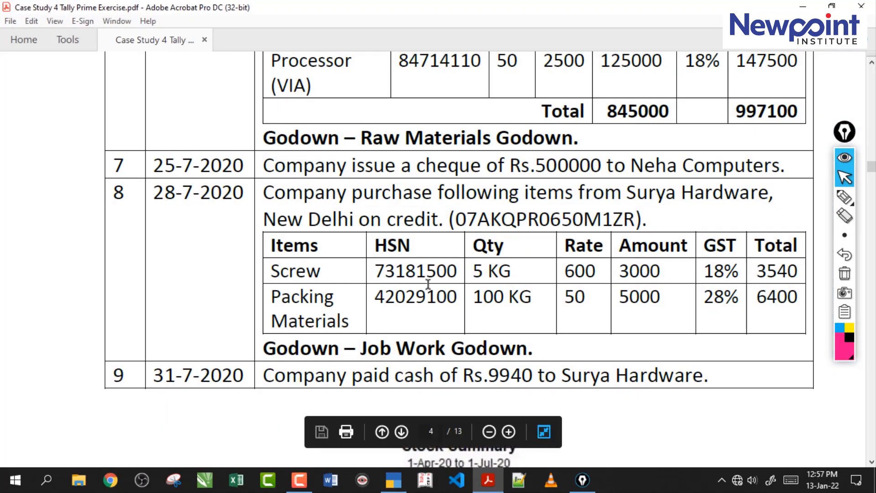
{"action": "scroll", "coordinate": [428, 284], "scroll_direction": "down", "scroll_amount": 5}
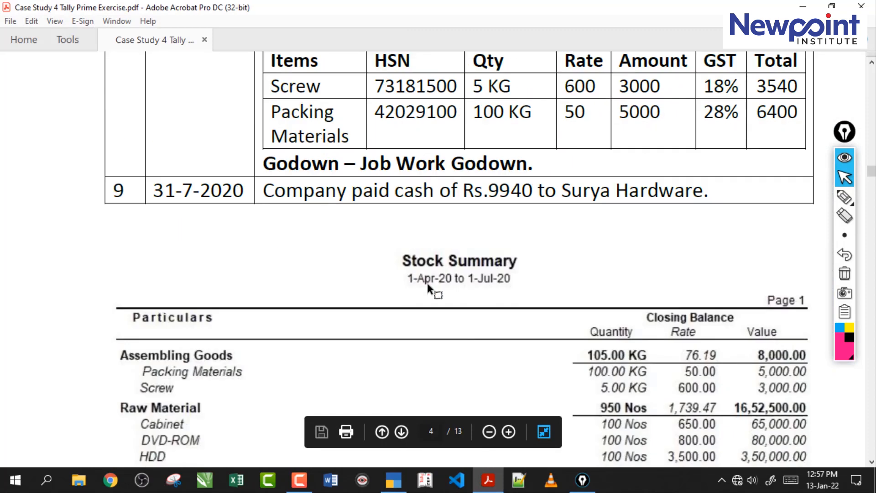
{"action": "left_click_drag", "start_coordinate": [265, 191], "coordinate": [510, 190]}
{"action": "left_click", "coordinate": [509, 190]}
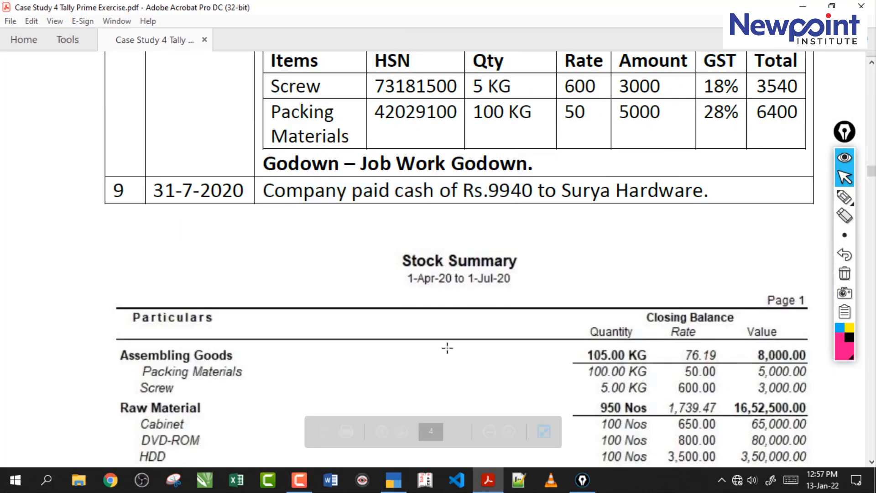
{"action": "left_click", "coordinate": [394, 479]}
{"action": "left_click", "coordinate": [310, 282]}
{"action": "key", "text": "F5"}
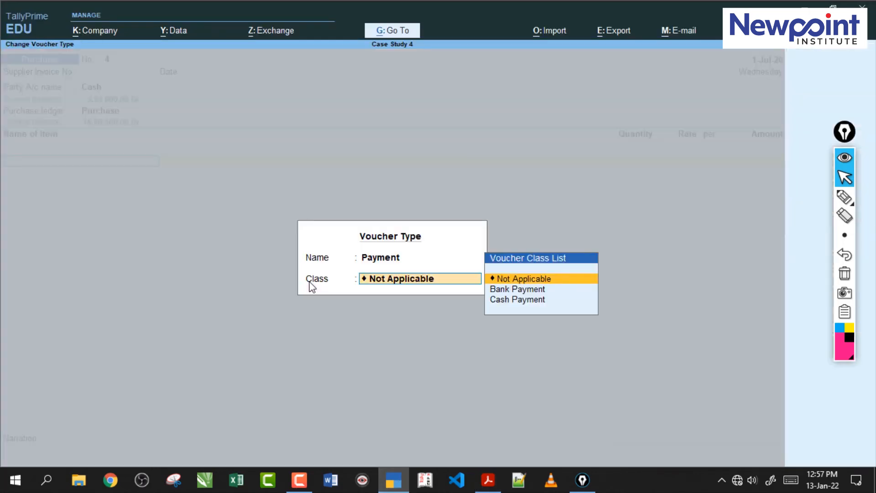
{"action": "key", "text": "Down"}
{"action": "key", "text": "Down"}
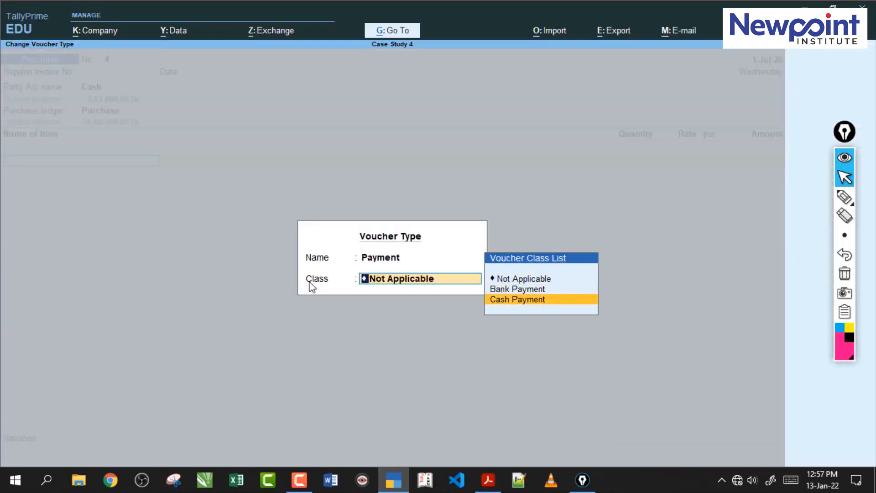
{"action": "key", "text": "Return"}
Step: Choose Surya Hardware as the ledger being paid and check the payment amount for transaction 9 in the PDF
{"action": "type", "text": "S"}
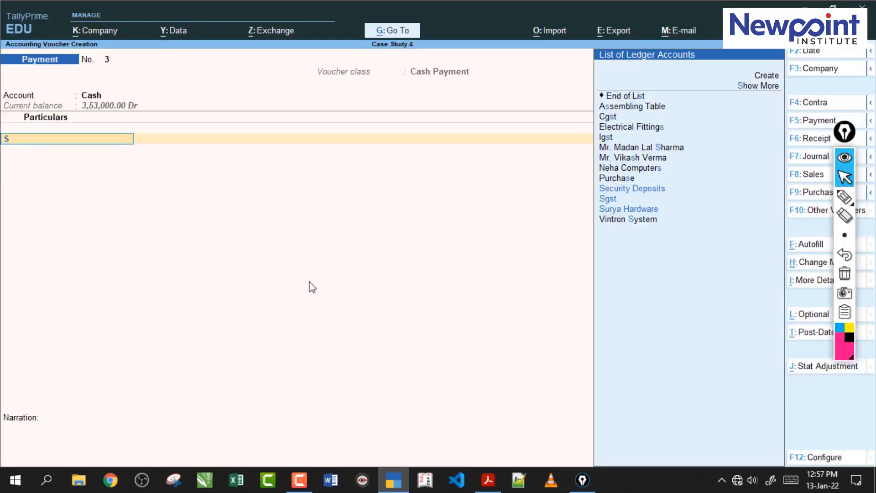
{"action": "key", "text": "Down"}
{"action": "key", "text": "Down"}
{"action": "key", "text": "Down"}
{"action": "key", "text": "Return"}
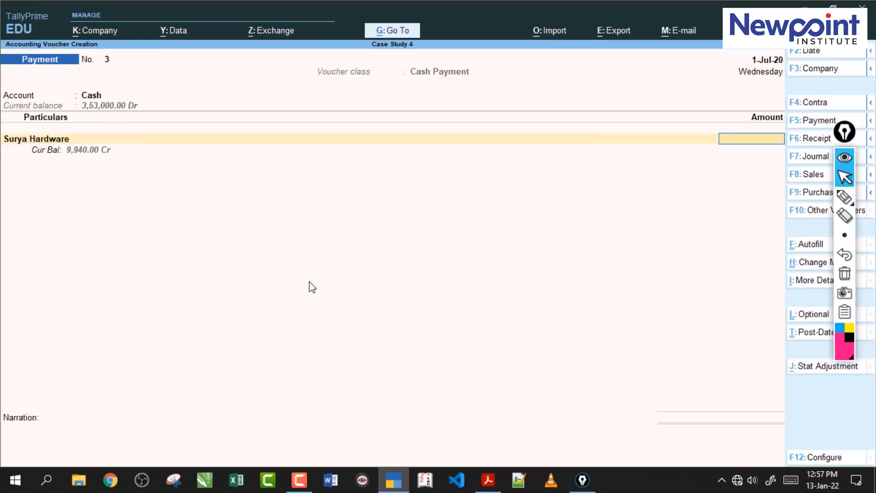
{"action": "left_click", "coordinate": [488, 482]}
{"action": "left_click", "coordinate": [488, 482]}
{"action": "left_click", "coordinate": [488, 481]}
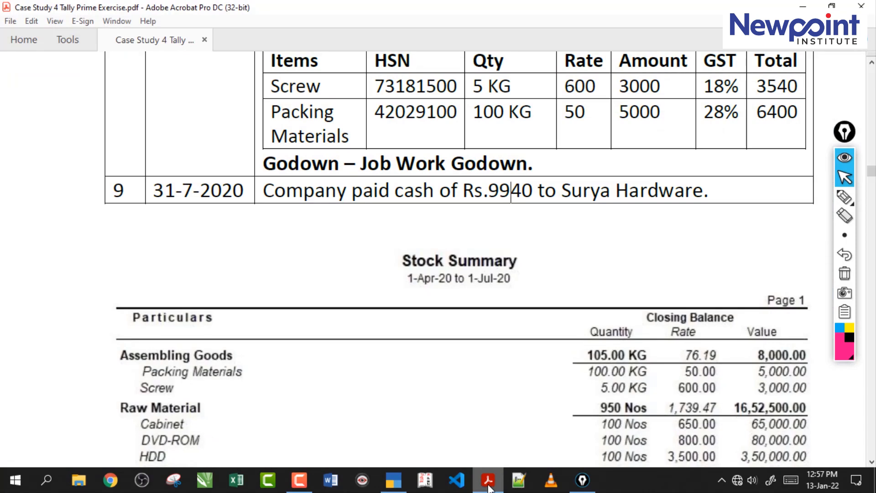
{"action": "left_click", "coordinate": [489, 484]}
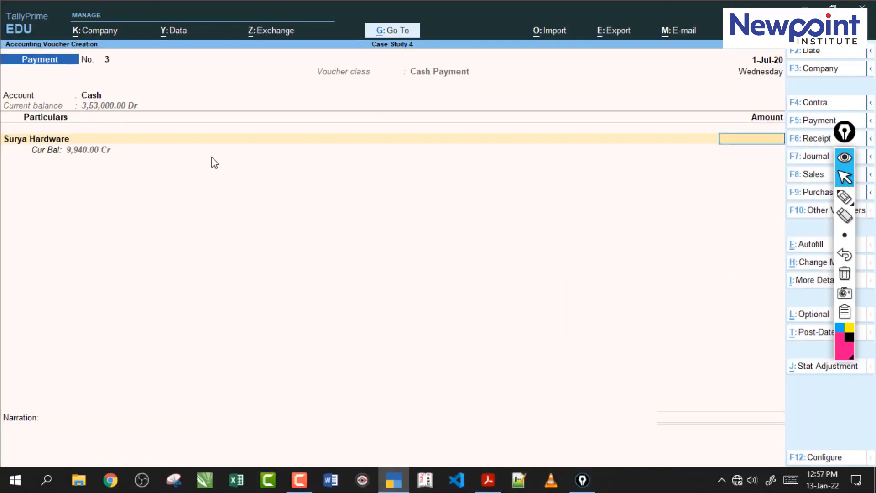
Step: Enter 9,940 as the payment amount, allocate it as Agst Ref to bill 3, and save the cash payment voucher
{"action": "type", "text": "40"}
{"action": "key", "text": "Return"}
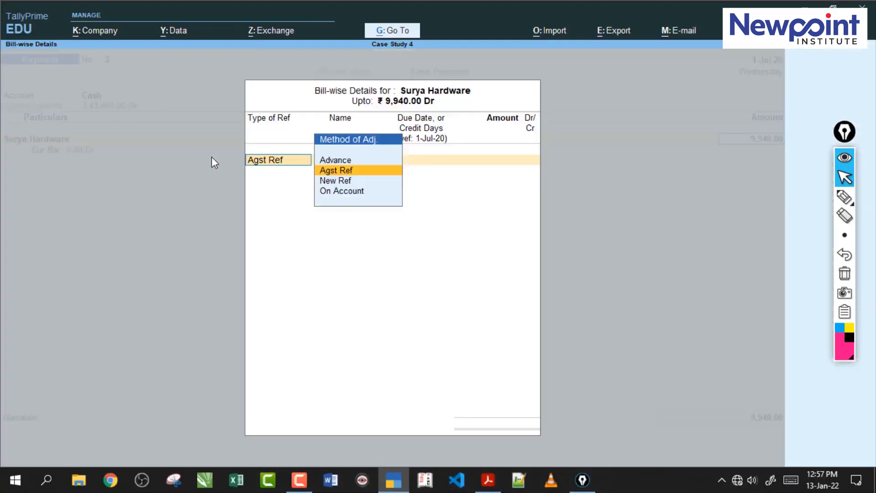
{"action": "key", "text": "Return"}
{"action": "key", "text": "Return"}
{"action": "key", "text": "Return"}
{"action": "key", "text": "Return"}
{"action": "key", "text": "Return"}
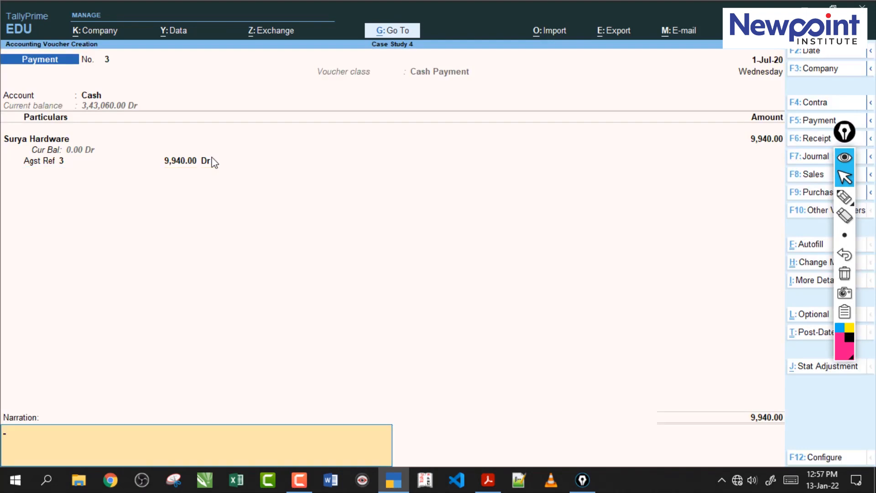
{"action": "key", "text": "Return"}
{"action": "key", "text": "Return"}
Step: Review the July transactions in the PDF and examine the reference trial balance after the stock summary
{"action": "left_click", "coordinate": [488, 480]}
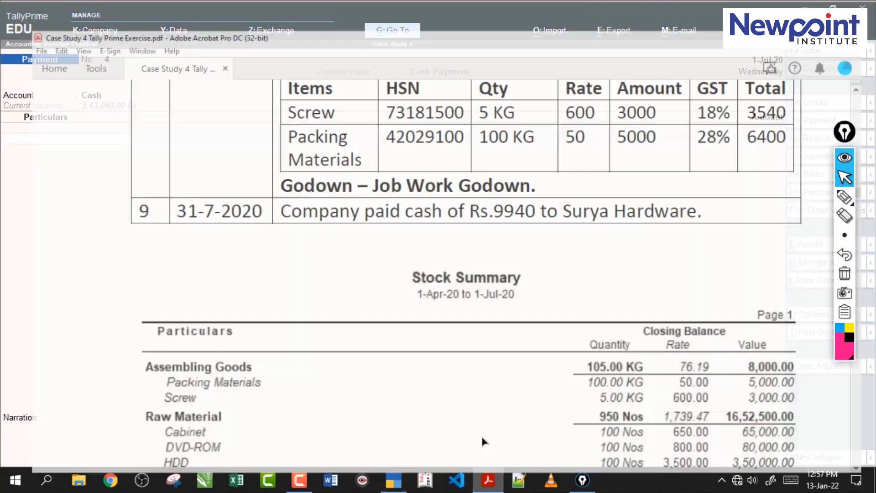
{"action": "scroll", "coordinate": [383, 224], "scroll_direction": "up", "scroll_amount": 5}
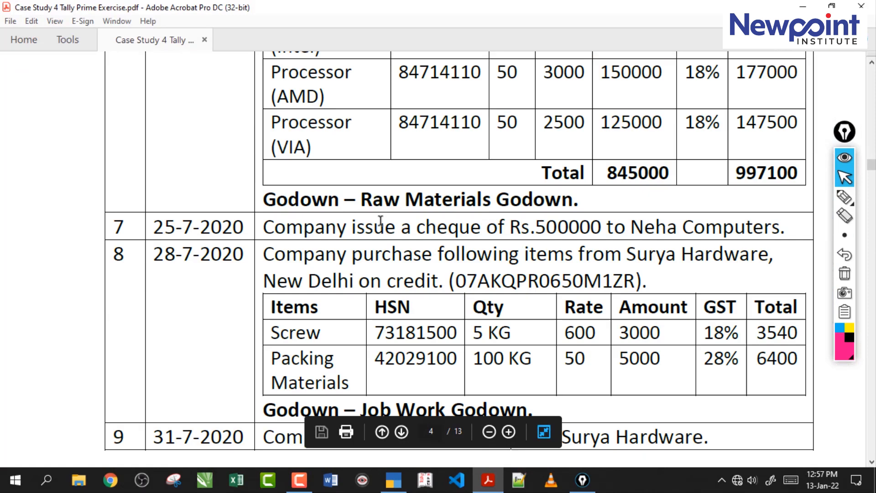
{"action": "scroll", "coordinate": [381, 221], "scroll_direction": "up", "scroll_amount": 15}
{"action": "scroll", "coordinate": [381, 221], "scroll_direction": "down", "scroll_amount": 5}
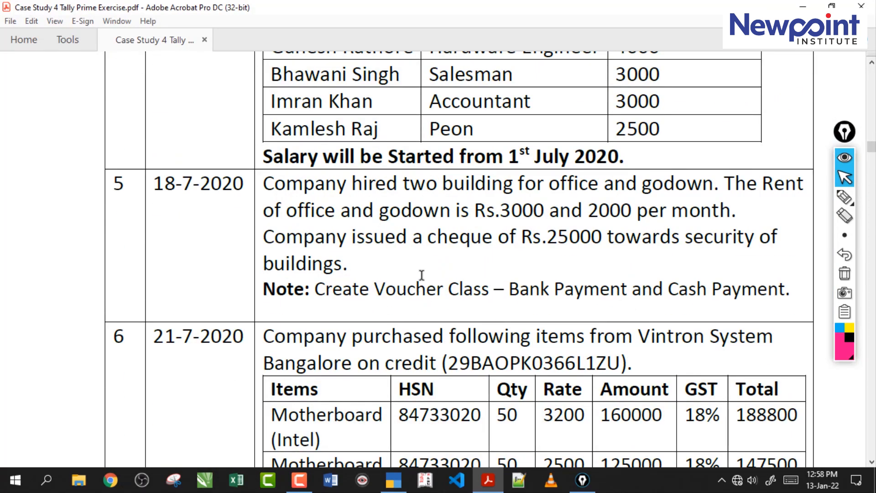
{"action": "scroll", "coordinate": [421, 274], "scroll_direction": "down", "scroll_amount": 5}
{"action": "scroll", "coordinate": [422, 275], "scroll_direction": "down", "scroll_amount": 10}
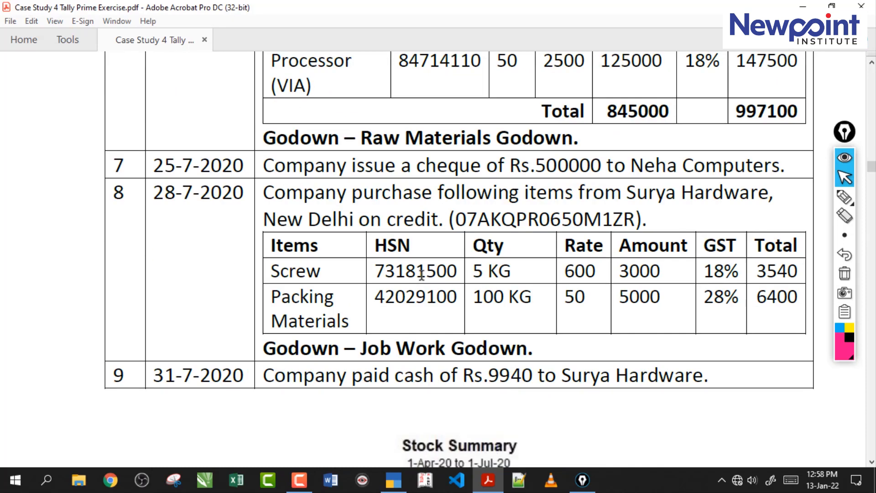
{"action": "scroll", "coordinate": [422, 274], "scroll_direction": "up", "scroll_amount": 1}
{"action": "scroll", "coordinate": [421, 275], "scroll_direction": "up", "scroll_amount": 15}
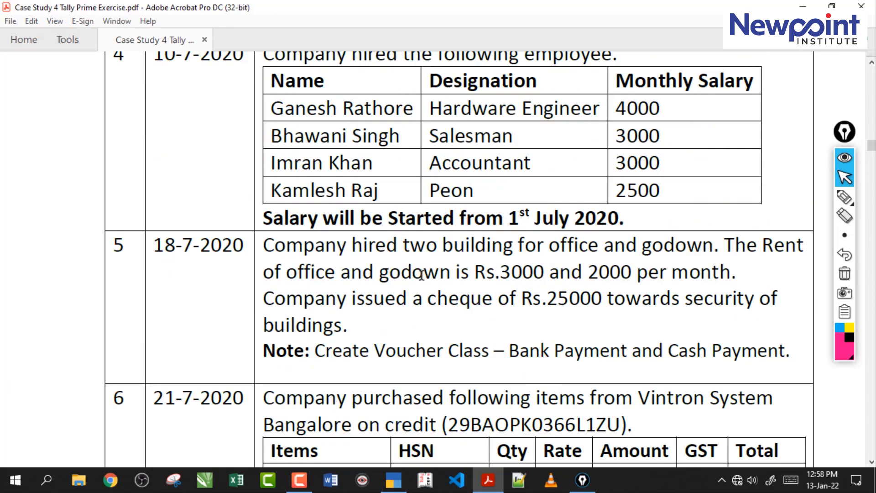
{"action": "scroll", "coordinate": [422, 275], "scroll_direction": "down", "scroll_amount": 20}
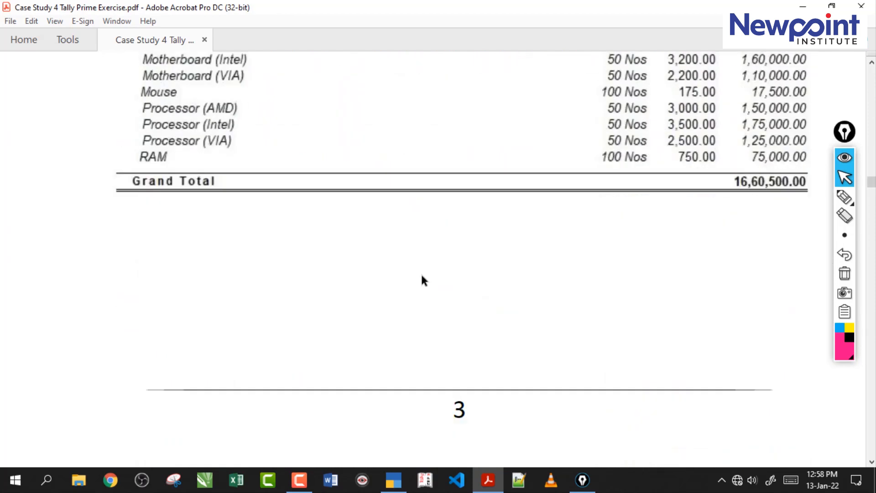
{"action": "scroll", "coordinate": [422, 280], "scroll_direction": "down", "scroll_amount": 10}
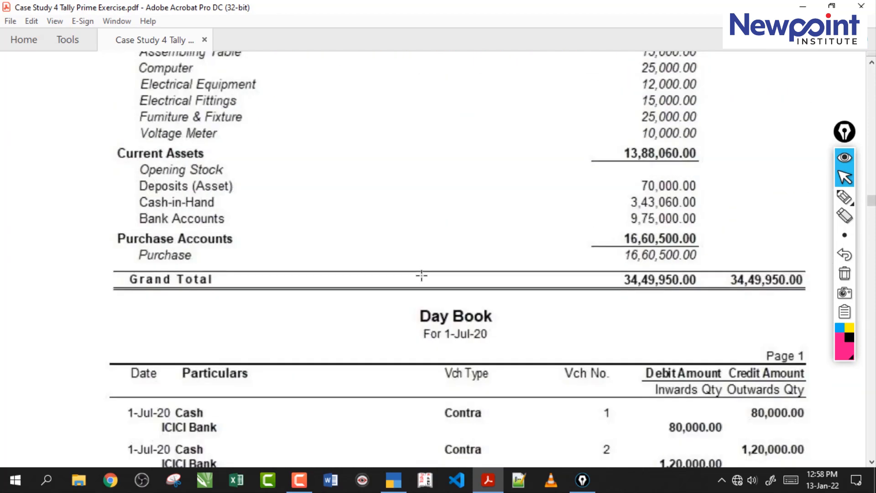
{"action": "scroll", "coordinate": [422, 275], "scroll_direction": "down", "scroll_amount": 6}
{"action": "scroll", "coordinate": [422, 274], "scroll_direction": "up", "scroll_amount": 10}
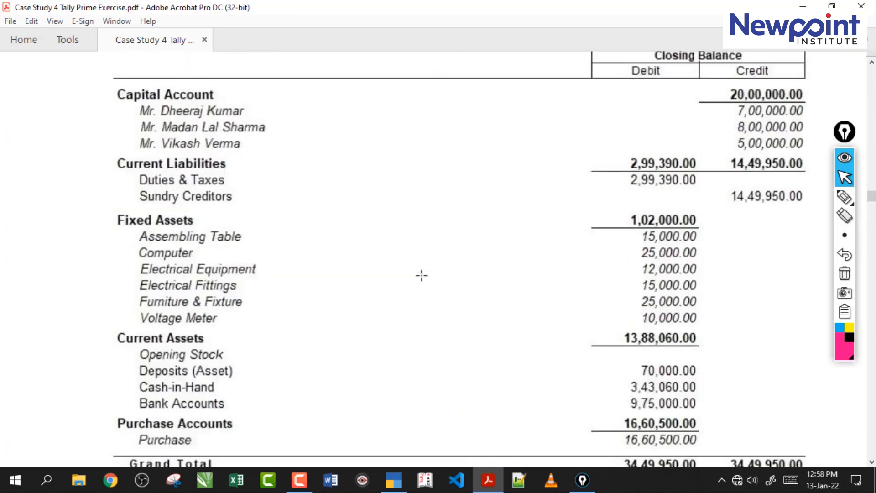
{"action": "scroll", "coordinate": [422, 275], "scroll_direction": "up", "scroll_amount": 2}
{"action": "scroll", "coordinate": [422, 275], "scroll_direction": "down", "scroll_amount": 2}
{"action": "scroll", "coordinate": [422, 275], "scroll_direction": "down", "scroll_amount": 2}
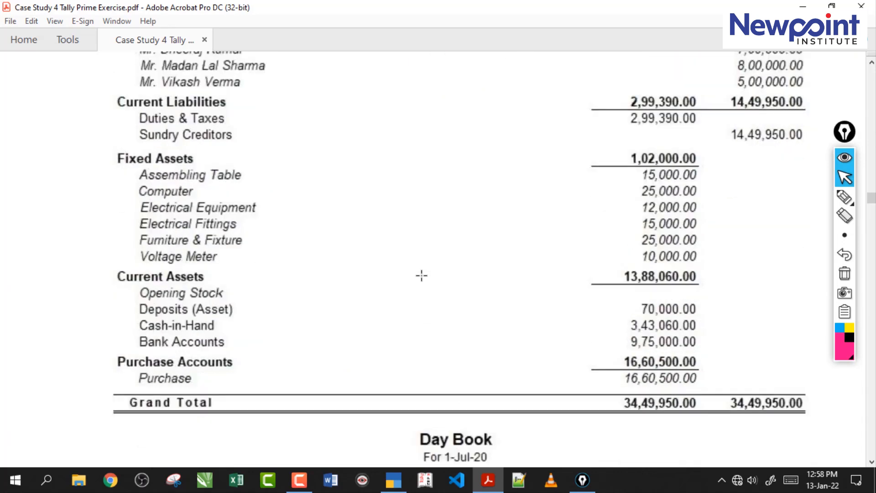
{"action": "scroll", "coordinate": [422, 275], "scroll_direction": "up", "scroll_amount": 2}
Step: Open the Trial Balance report in TallyPrime and compare its balances with the trial balance in the PDF
{"action": "key", "text": "alt+Tab"}
{"action": "key", "text": "Escape"}
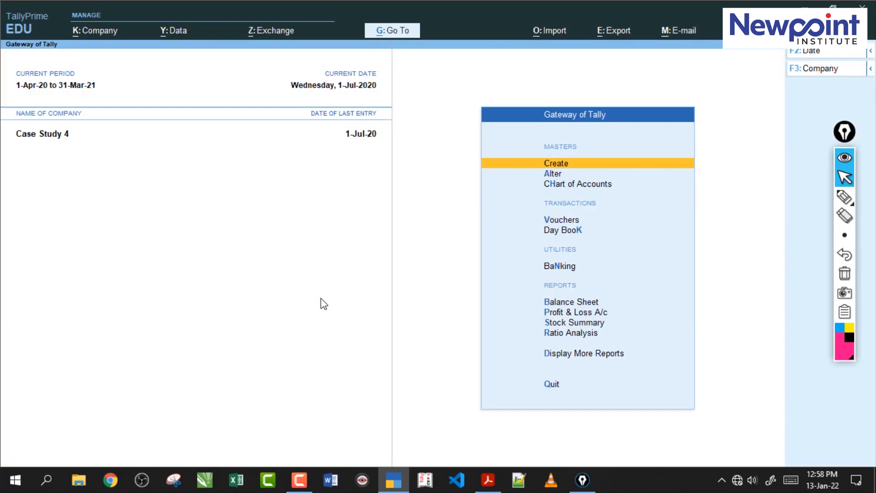
{"action": "key", "text": "d"}
{"action": "key", "text": "t"}
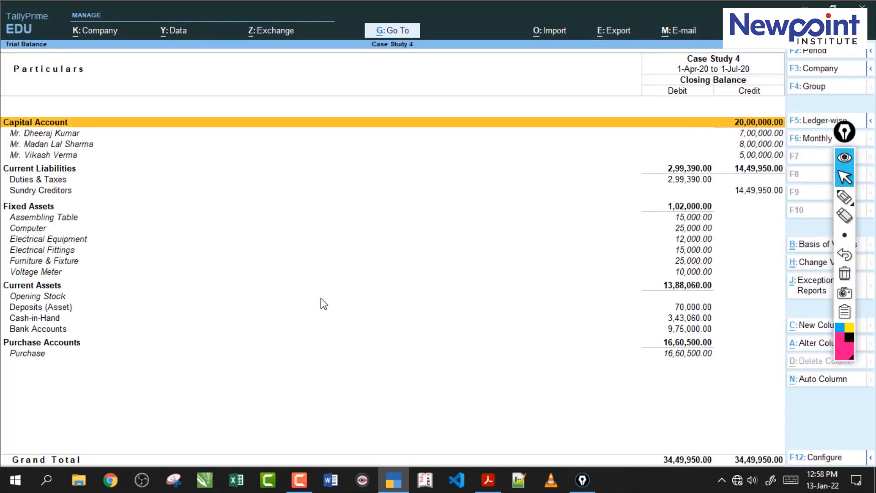
{"action": "left_click", "coordinate": [492, 488]}
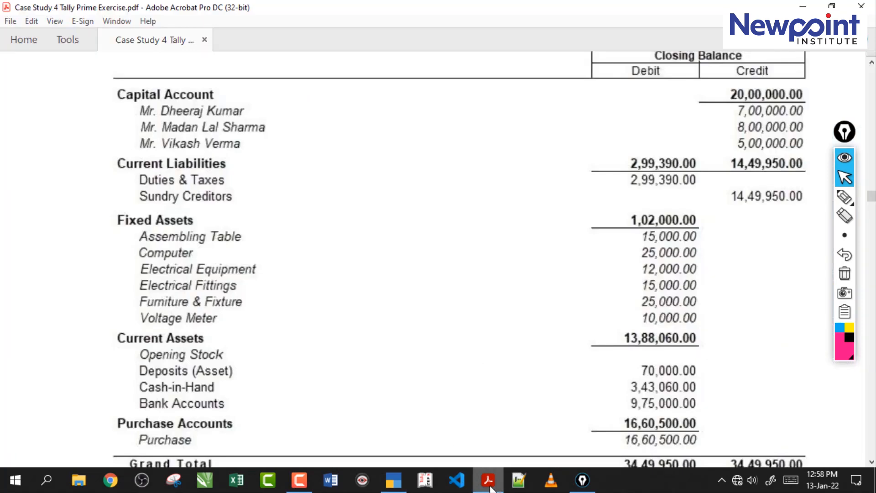
{"action": "left_click", "coordinate": [492, 488]}
{"action": "left_click", "coordinate": [491, 490]}
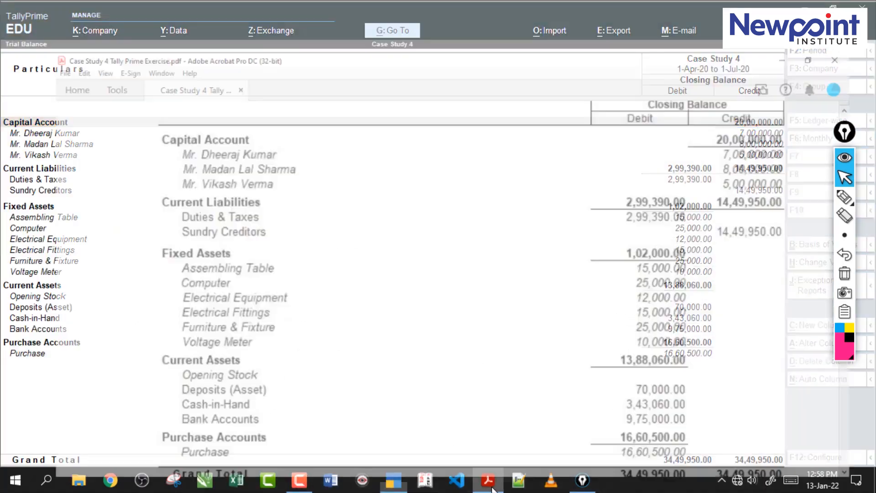
{"action": "left_click", "coordinate": [490, 489]}
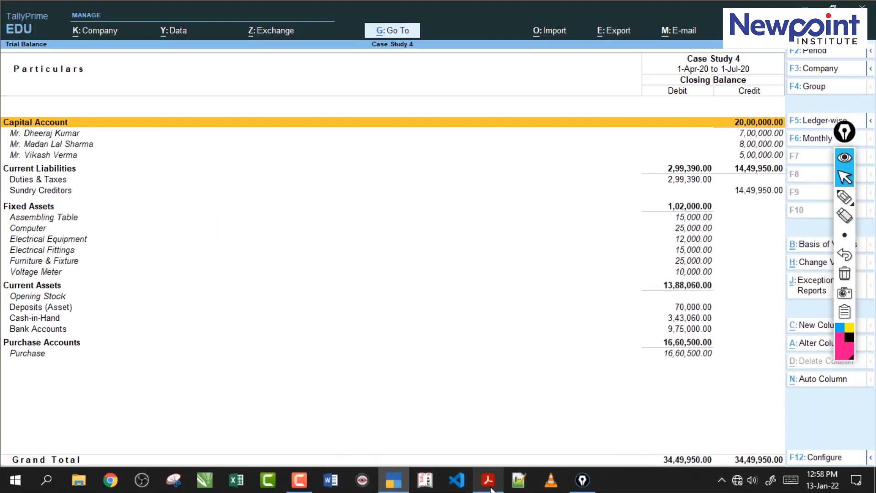
{"action": "left_click", "coordinate": [492, 488]}
{"action": "left_click", "coordinate": [493, 488]}
{"action": "left_click", "coordinate": [494, 489]}
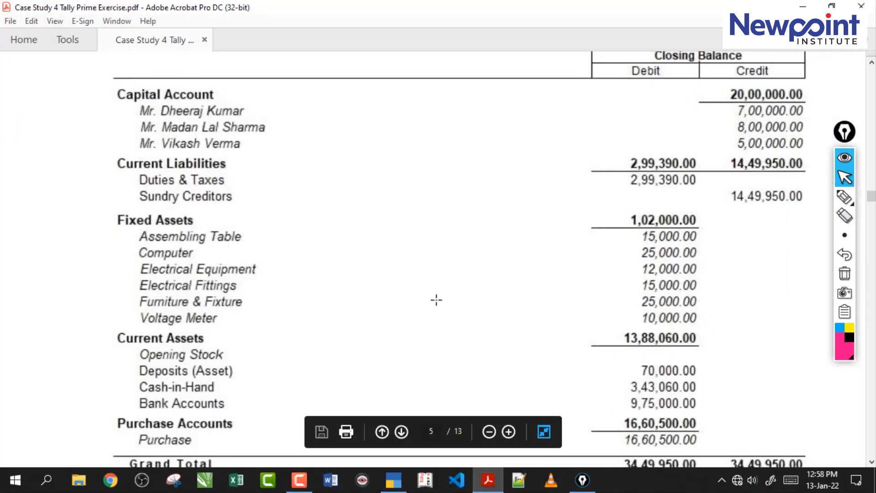
Step: Find the reference stock summary in the PDF, and open TallyPrime's Stock Summary report in detailed view
{"action": "scroll", "coordinate": [436, 300], "scroll_direction": "up", "scroll_amount": 10}
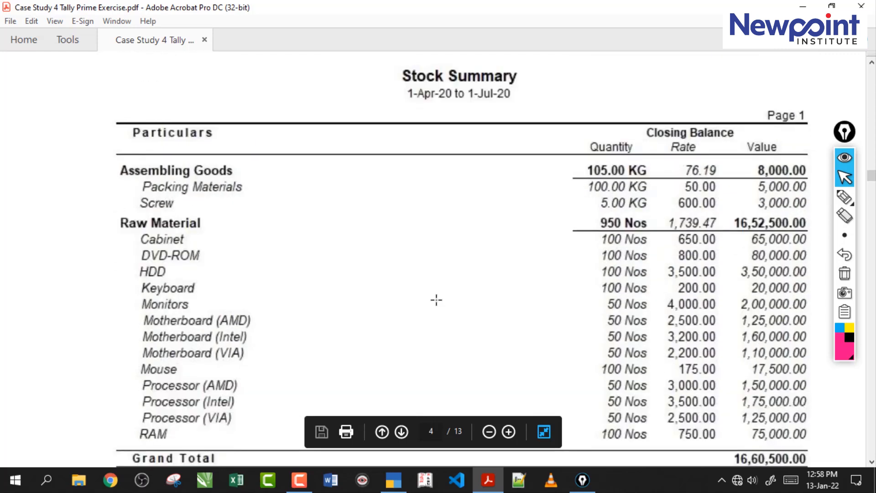
{"action": "scroll", "coordinate": [437, 300], "scroll_direction": "down", "scroll_amount": 2}
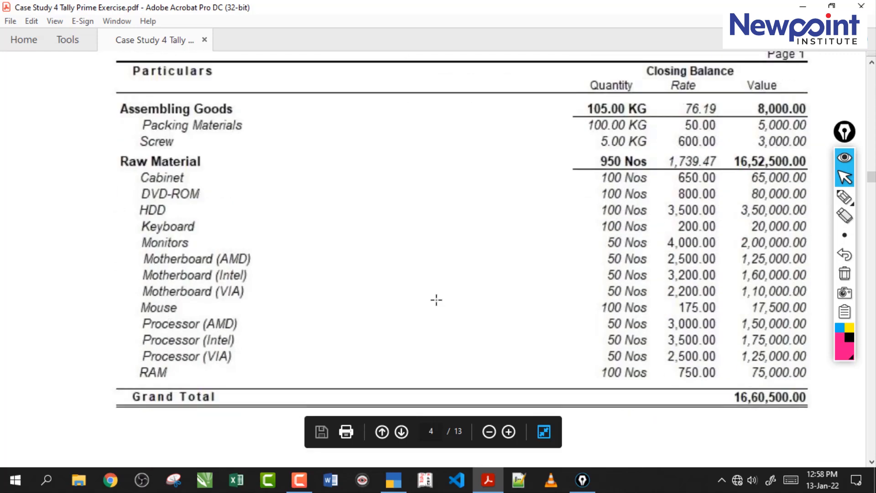
{"action": "left_click", "coordinate": [394, 480]}
{"action": "key", "text": "Escape"}
{"action": "key", "text": "Escape"}
{"action": "key", "text": "Down"}
{"action": "key", "text": "Up"}
{"action": "key", "text": "Up"}
{"action": "key", "text": "Down"}
{"action": "key", "text": "Up"}
{"action": "key", "text": "Up"}
{"action": "key", "text": "Up"}
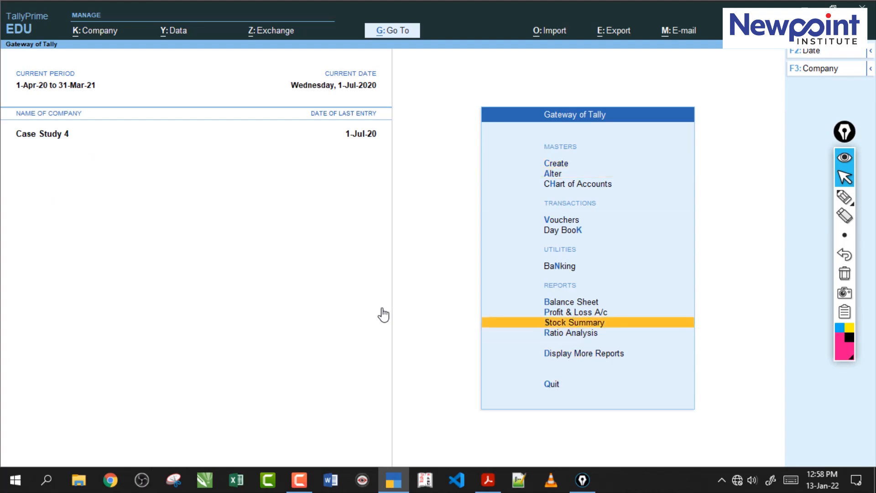
{"action": "key", "text": "Return"}
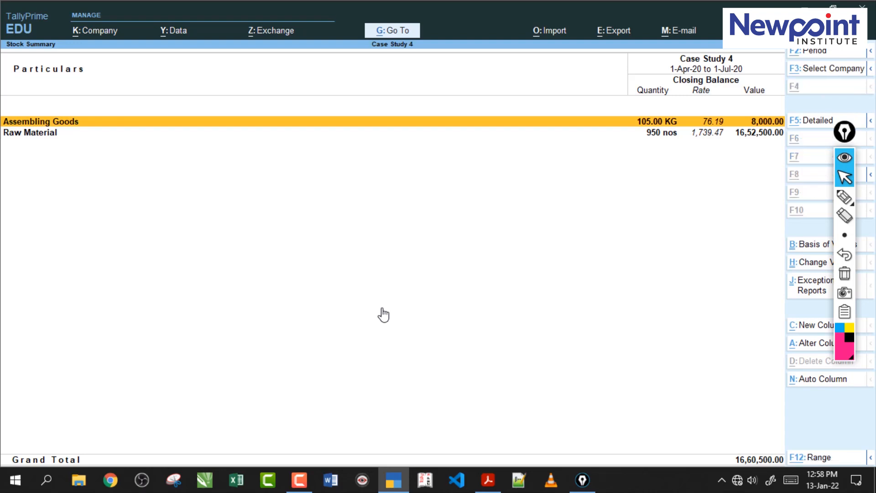
{"action": "key", "text": "alt+F5"}
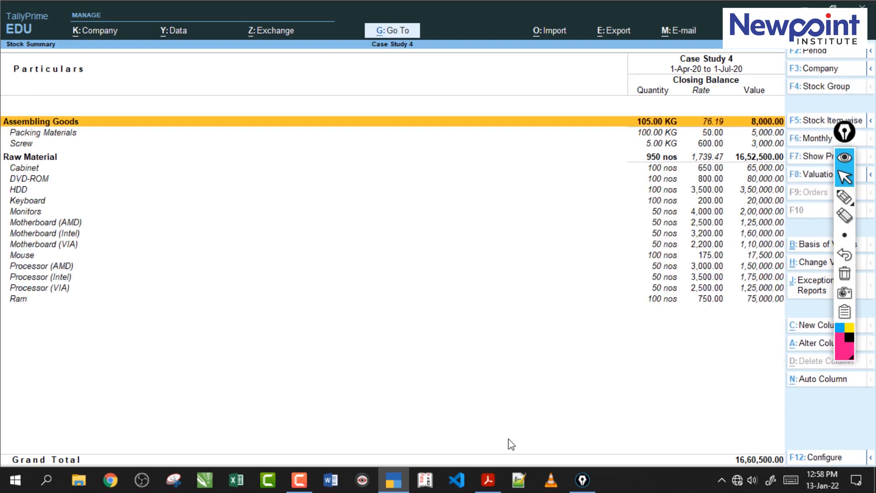
Step: Compare the quantities, rates and values in the detailed Stock Summary with the PDF's stock summary
{"action": "left_click", "coordinate": [488, 483]}
{"action": "left_click", "coordinate": [488, 485]}
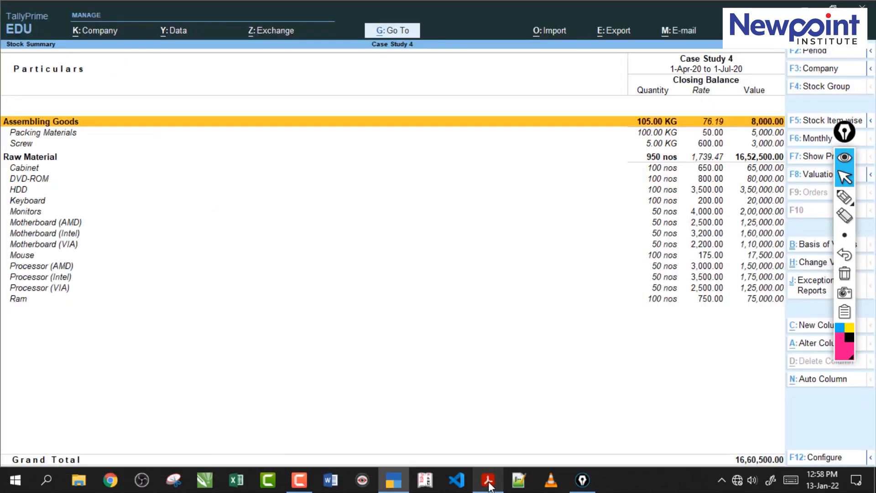
{"action": "left_click", "coordinate": [489, 485]}
{"action": "left_click", "coordinate": [490, 485]}
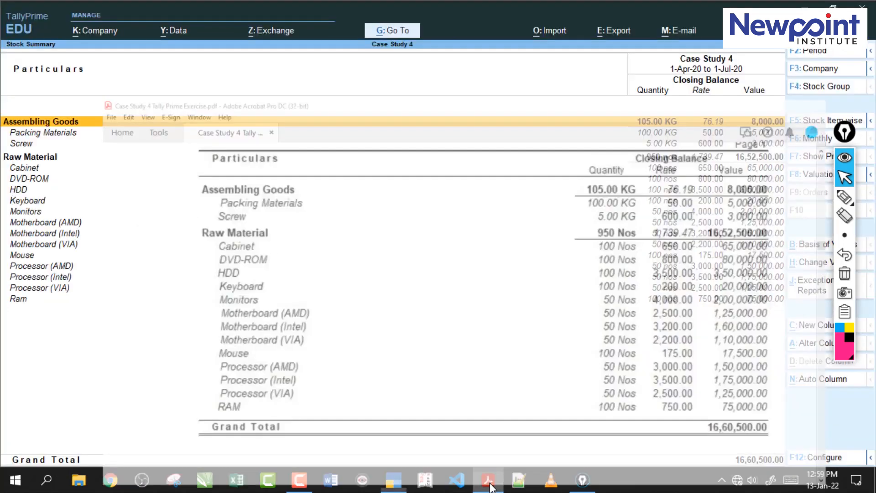
{"action": "left_click", "coordinate": [489, 485]}
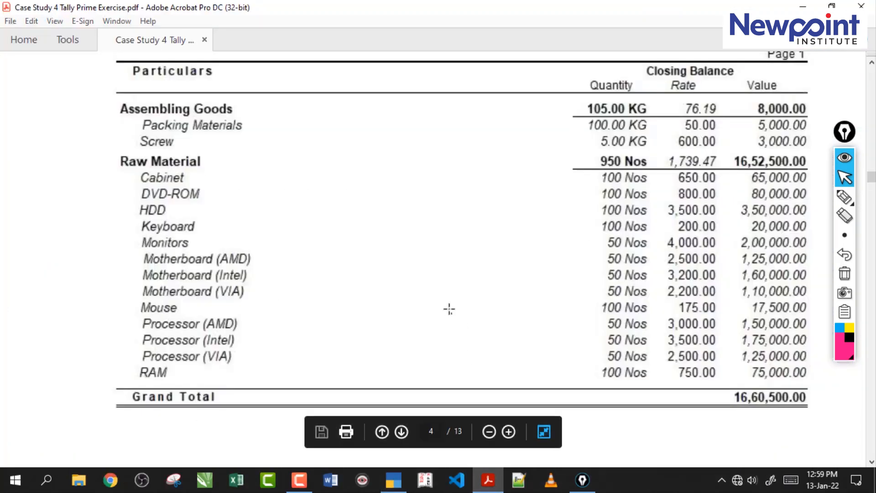
Step: Go to the August 2020 section of the PDF and read transactions 10 and 11 on rent and salary
{"action": "scroll", "coordinate": [449, 309], "scroll_direction": "down", "scroll_amount": 10}
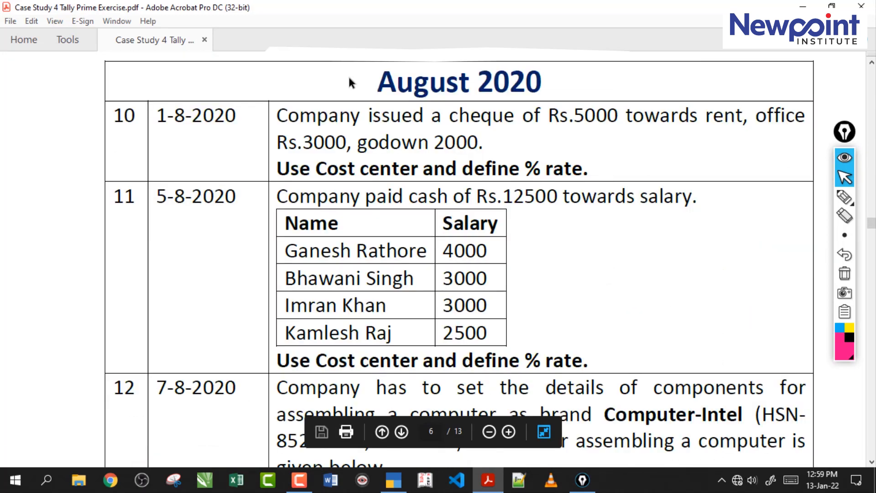
{"action": "left_click_drag", "start_coordinate": [348, 131], "coordinate": [449, 146]}
{"action": "left_click", "coordinate": [360, 183]}
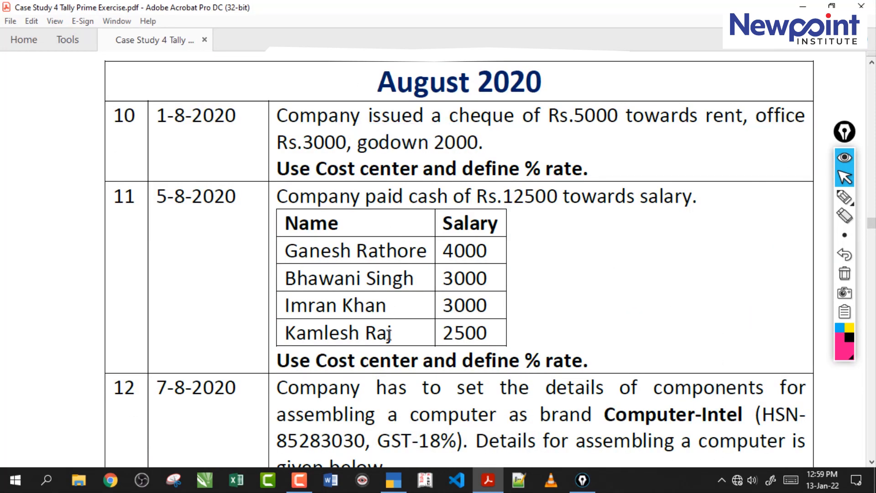